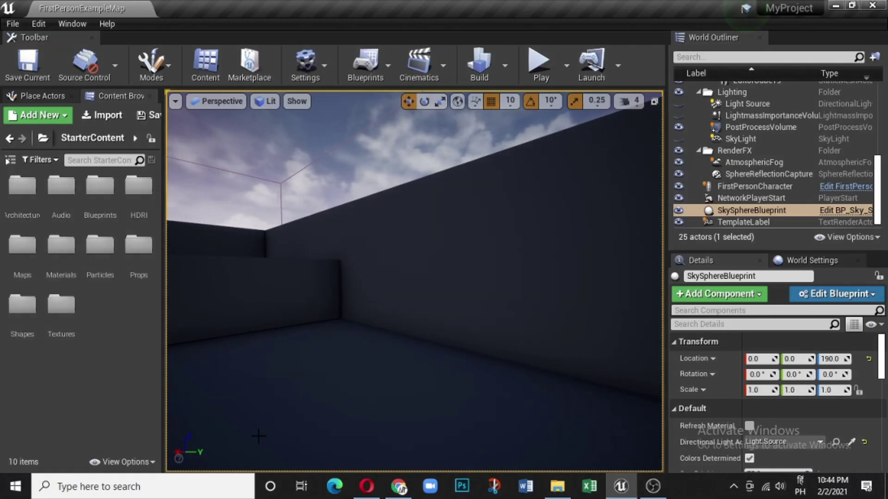
Step: Create a particle system named pst in the StarterContent folder and open it for editing
click(37, 115)
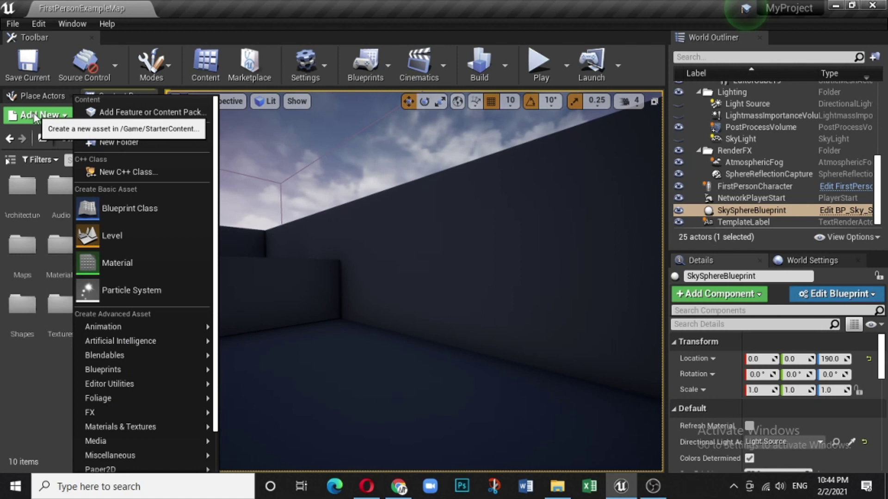
click(151, 290)
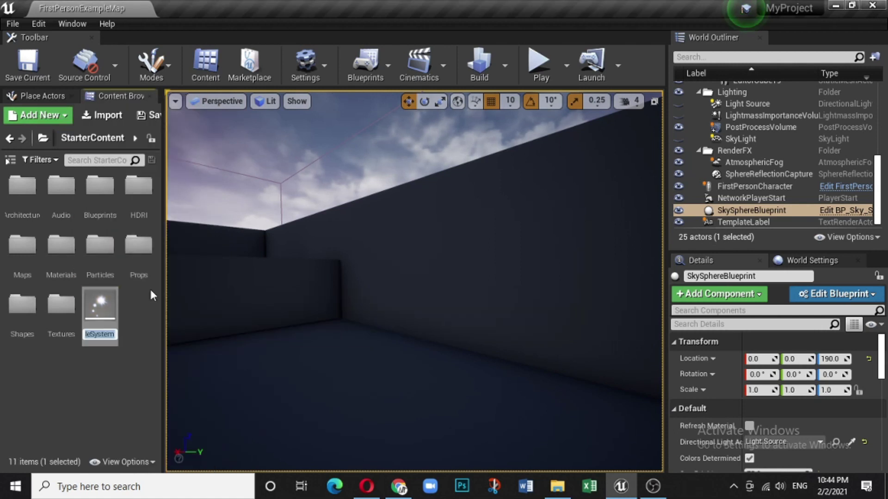
text(pst)
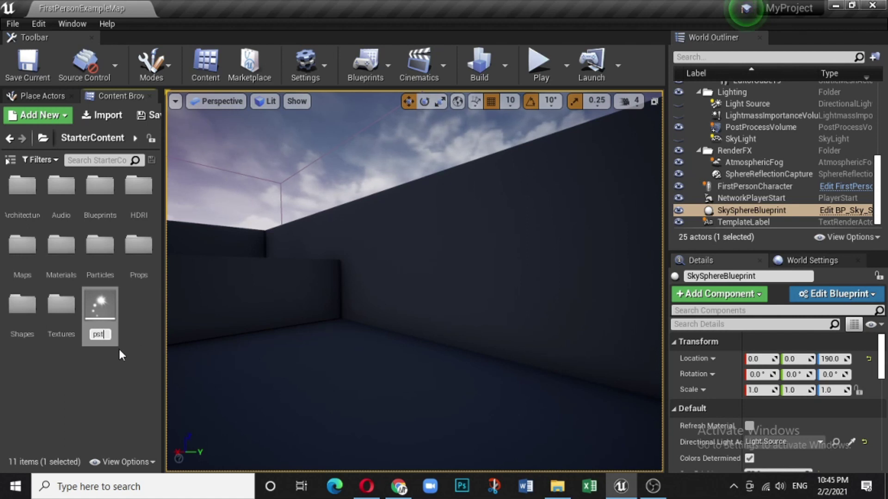
key(Return)
double_click(102, 303)
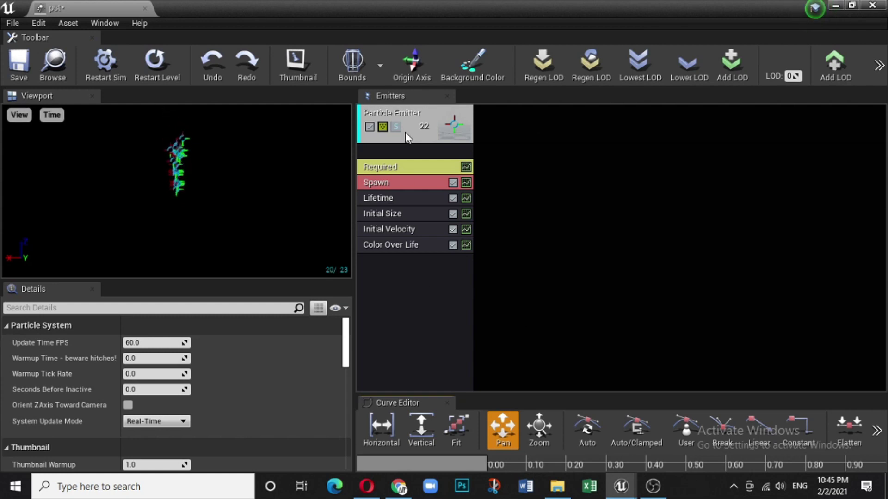
Step: Select the particle emitter's Required module and dock the pst editor into the main editor window
scroll(166, 179, up, 6)
scroll(138, 199, down, 5)
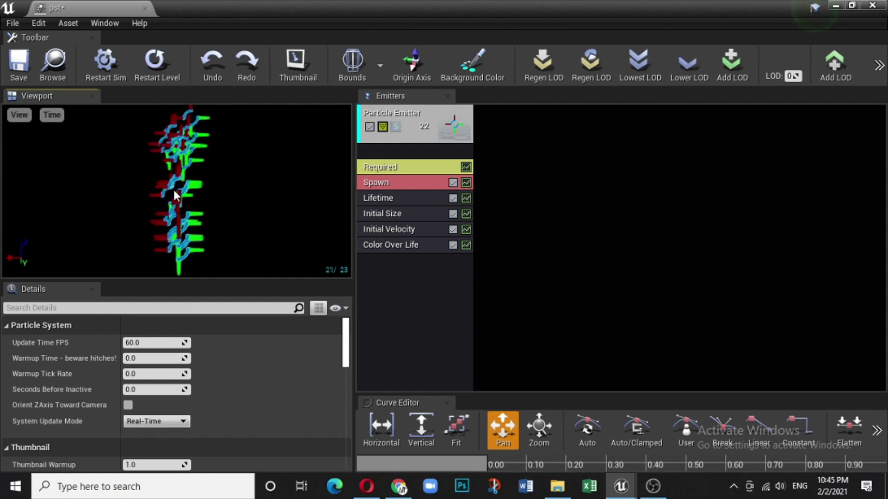
click(409, 167)
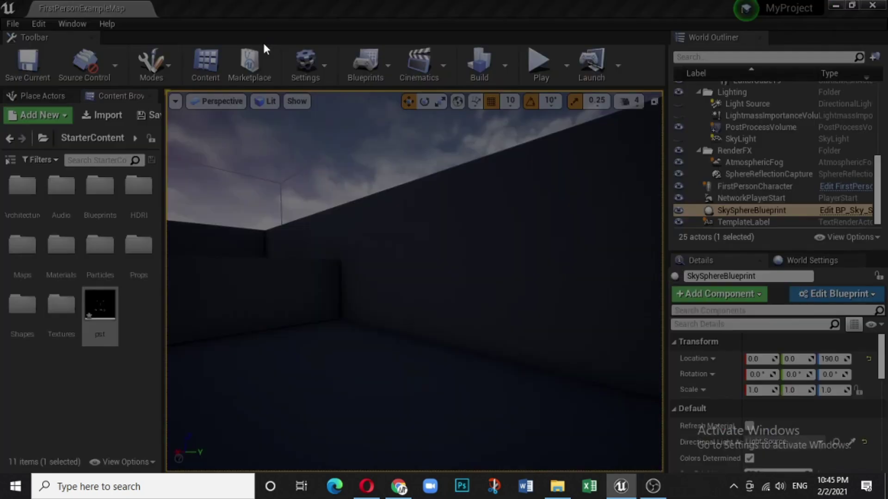
drag(266, 49, 281, 6)
Step: Create a material named psm1 in the StarterContent folder and open it for editing
click(95, 8)
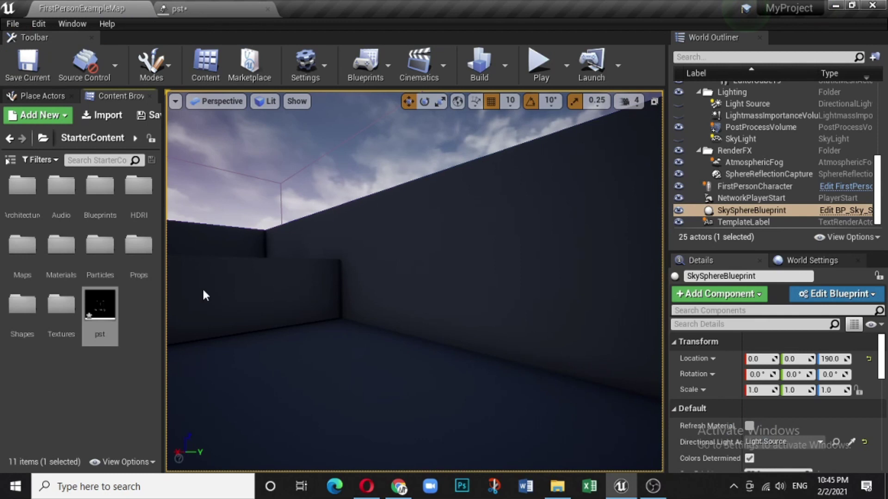
right_click(34, 371)
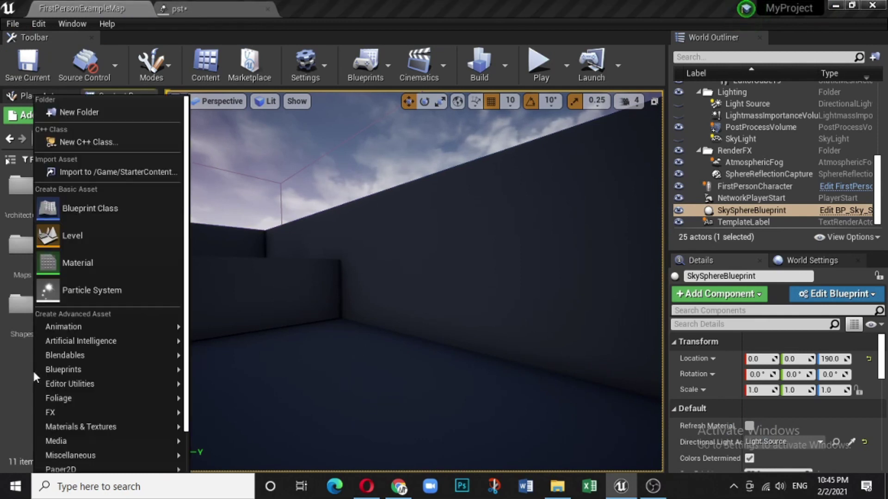
click(113, 257)
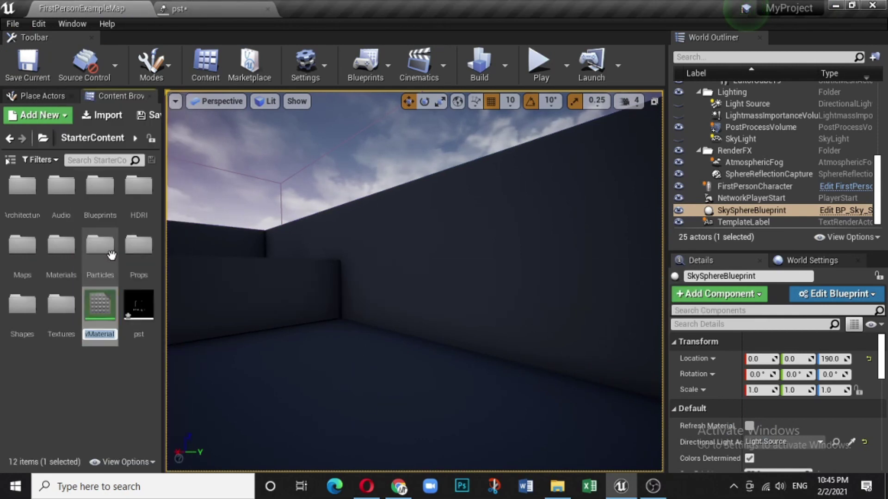
text(psm1)
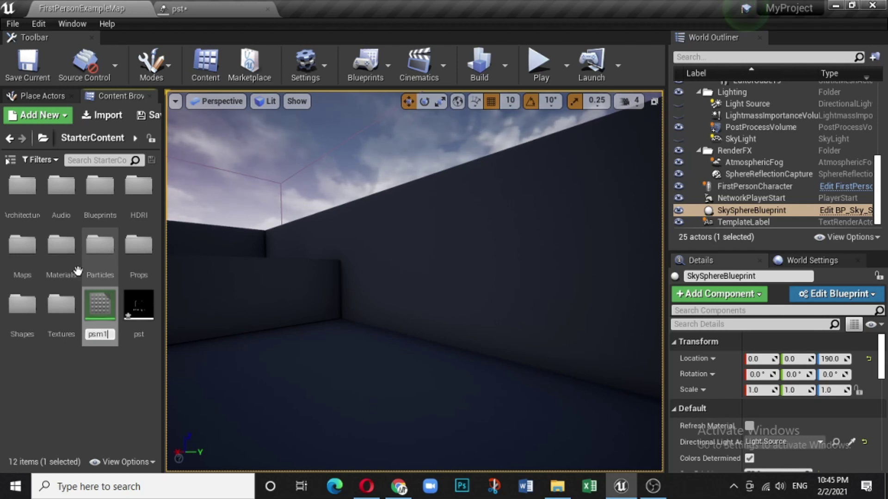
key(Return)
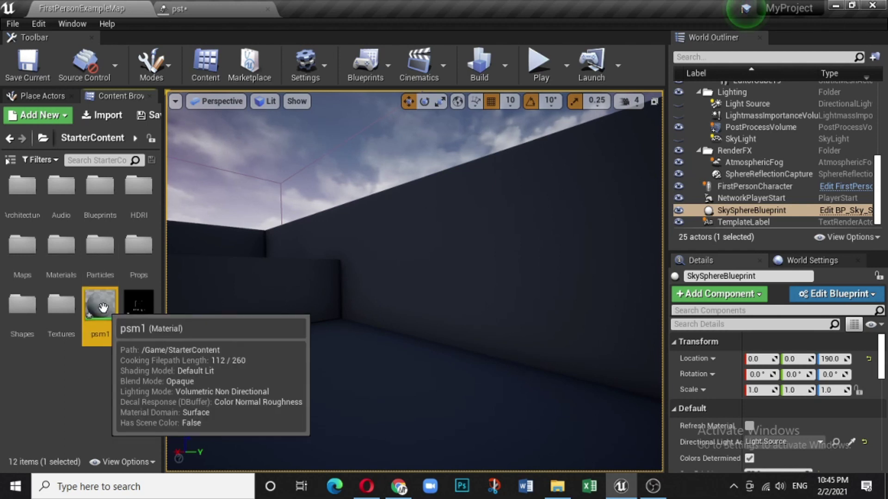
double_click(103, 308)
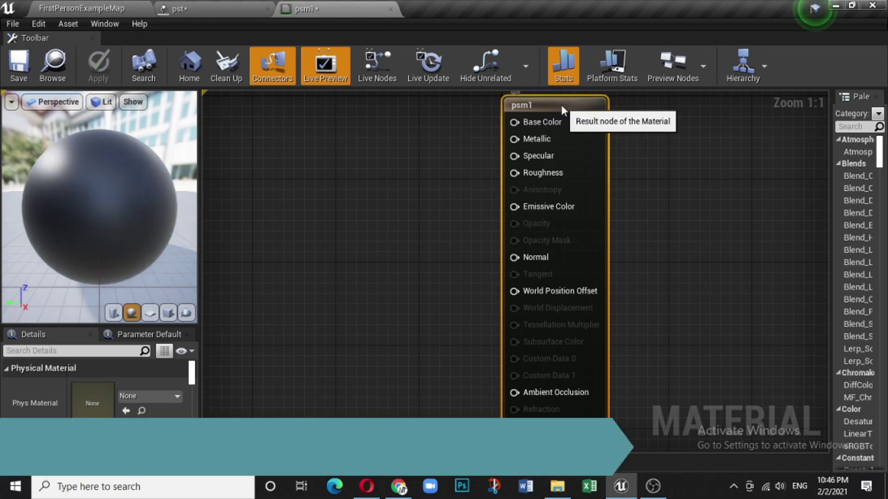
Step: Set the psm1 material's blend mode to Translucent
scroll(83, 369, down, 5)
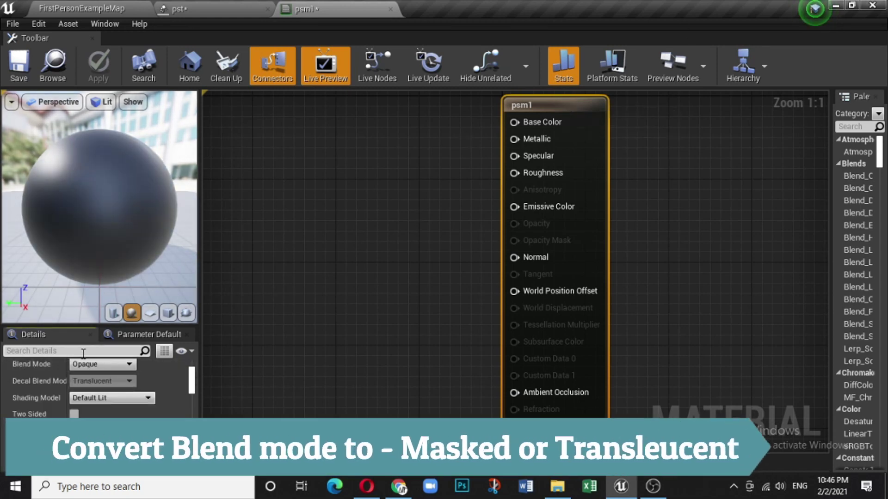
click(112, 363)
click(99, 368)
click(98, 366)
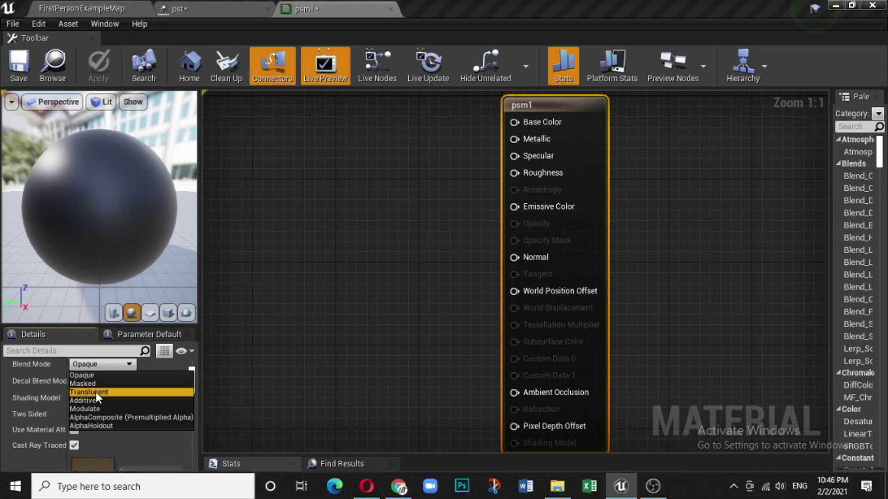
click(95, 392)
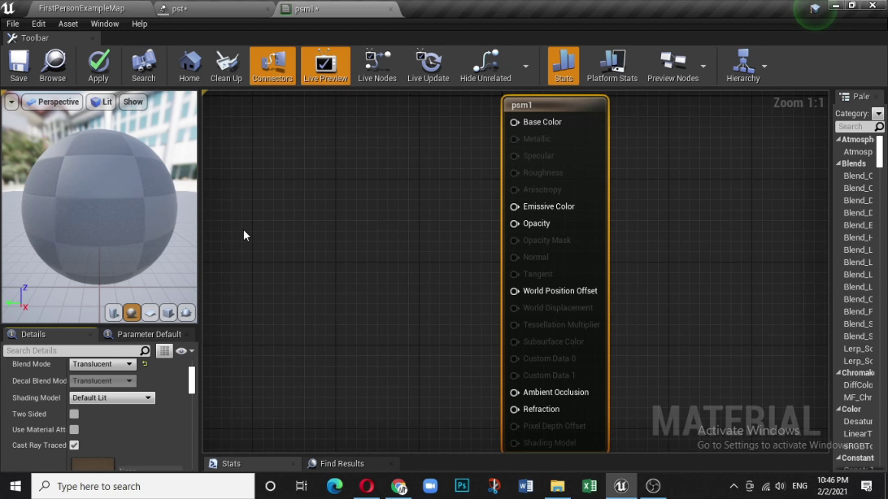
Step: Add a single Constant3Vector node, removing the duplicate, and connect its output to the material's Emissive Color
click(312, 156)
click(298, 136)
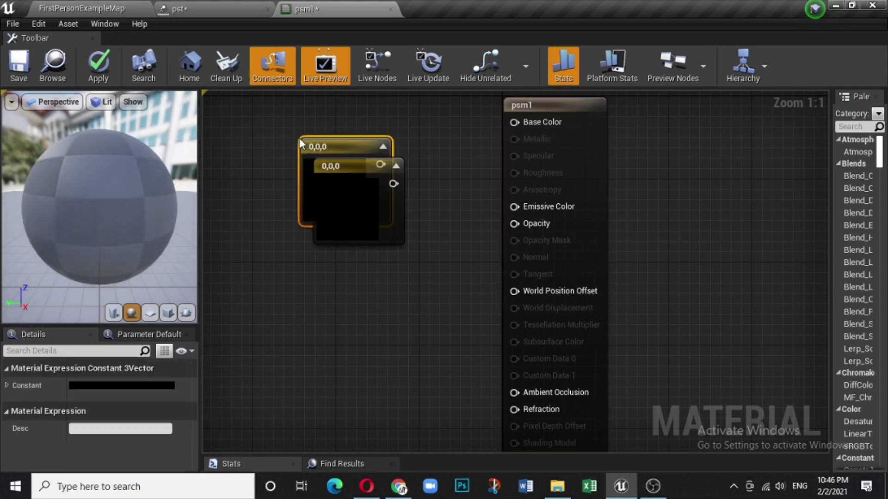
key(Delete)
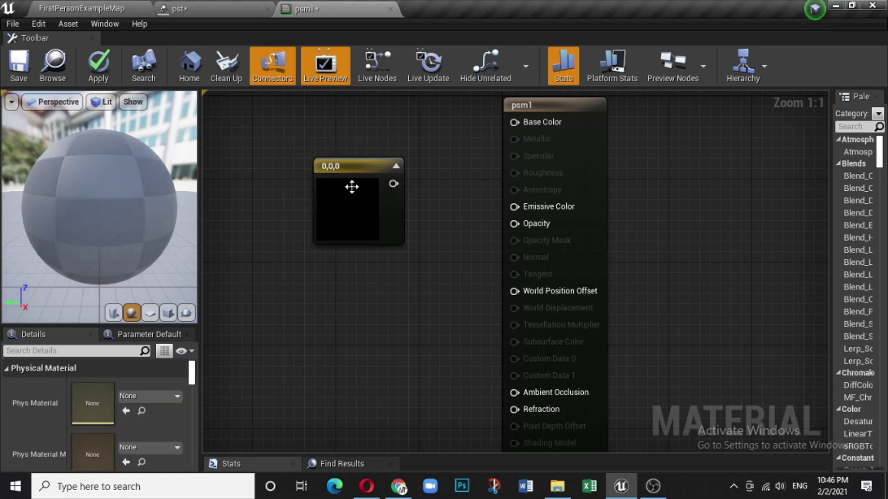
drag(352, 166, 516, 206)
Step: Set the constant node's colour to bright pink (R 0.96875, G 0.065607, B 0.269874) and save the psm1 material
double_click(309, 172)
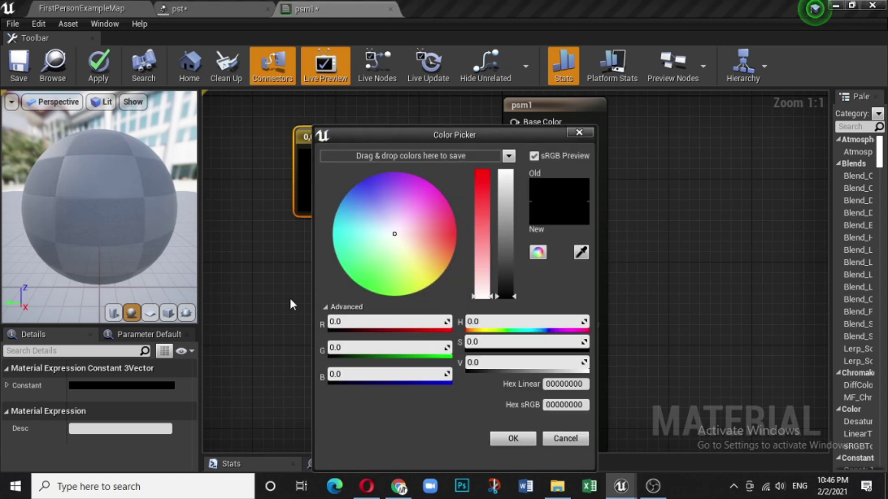
click(451, 221)
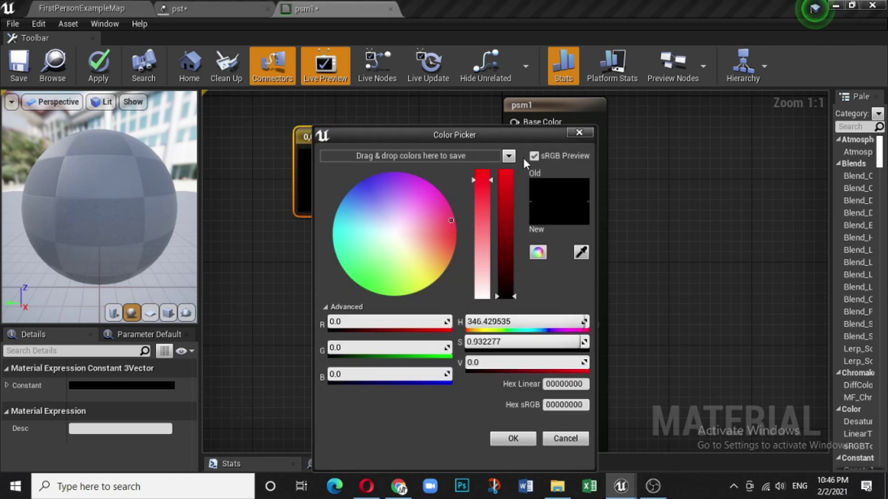
click(507, 174)
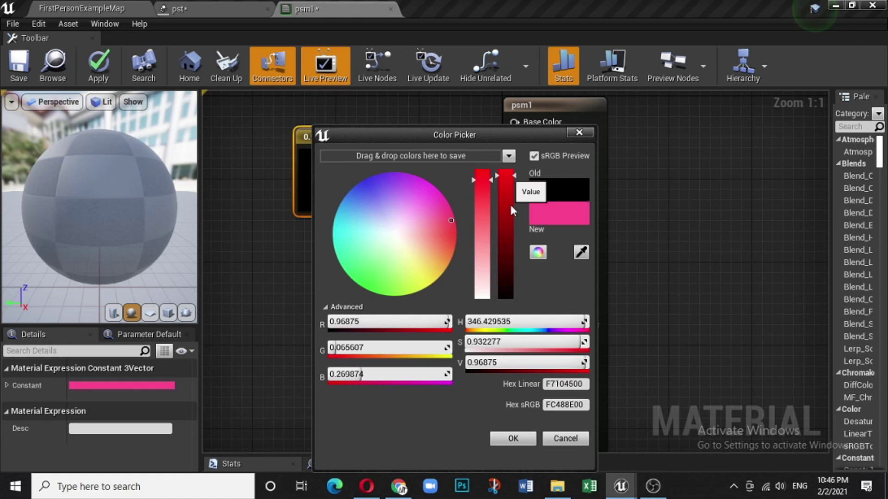
click(512, 440)
key(ctrl+s)
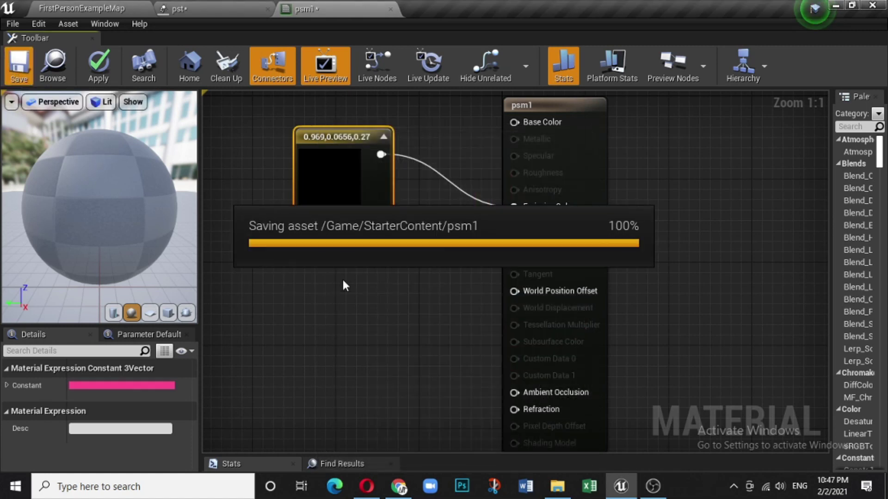
Step: Assign the psm1 material to the particle emitter of the pst system
click(195, 8)
click(239, 354)
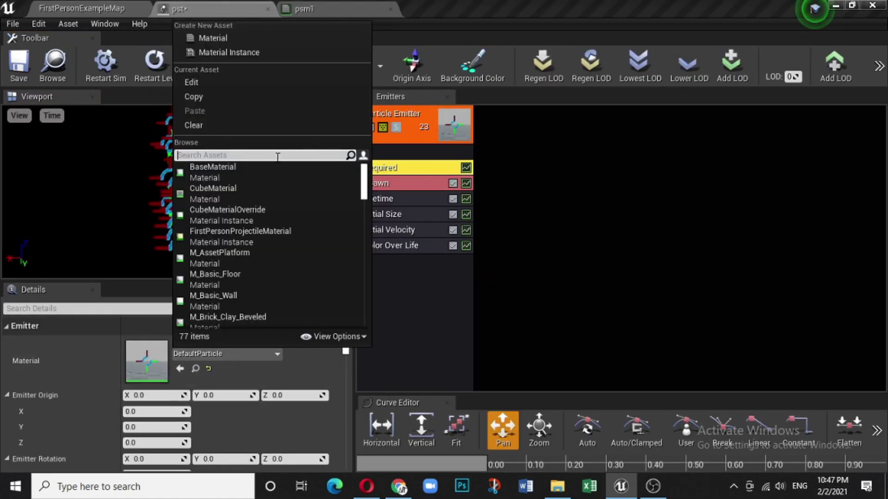
text(PSM)
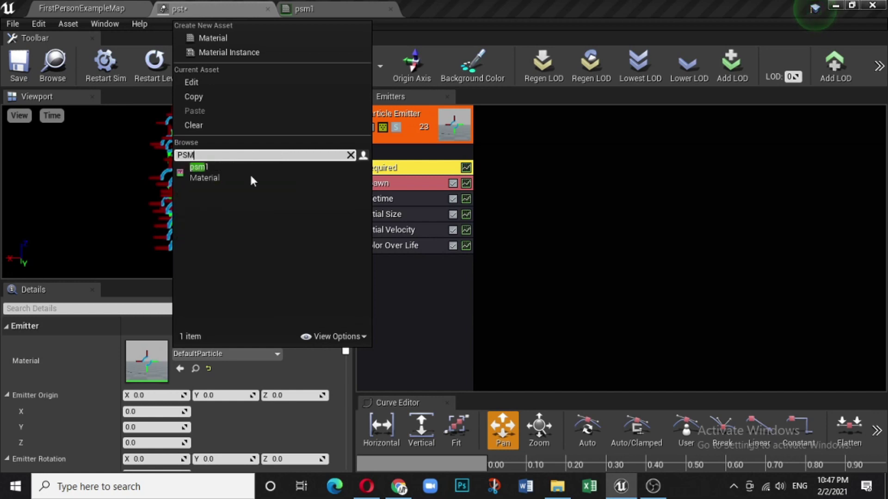
click(224, 174)
drag(182, 169, 184, 169)
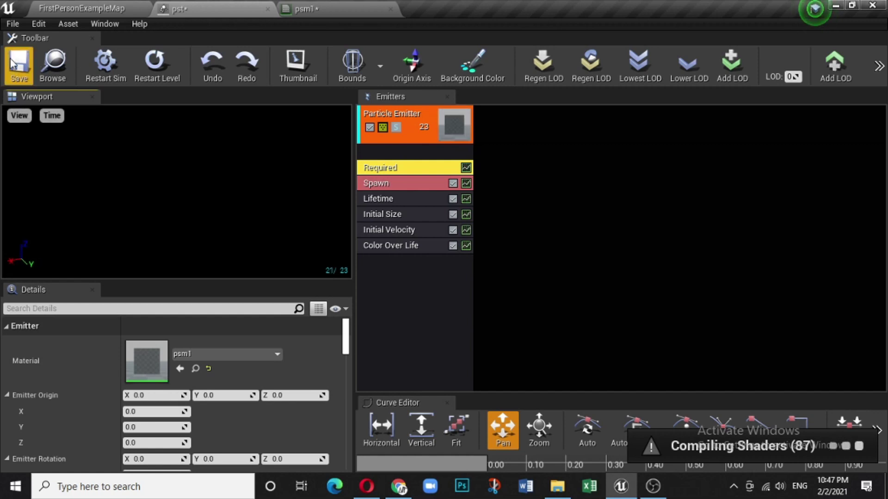
Step: Place the pst particle system in the level by the tall wall, at about -460, 1900, 500
click(138, 8)
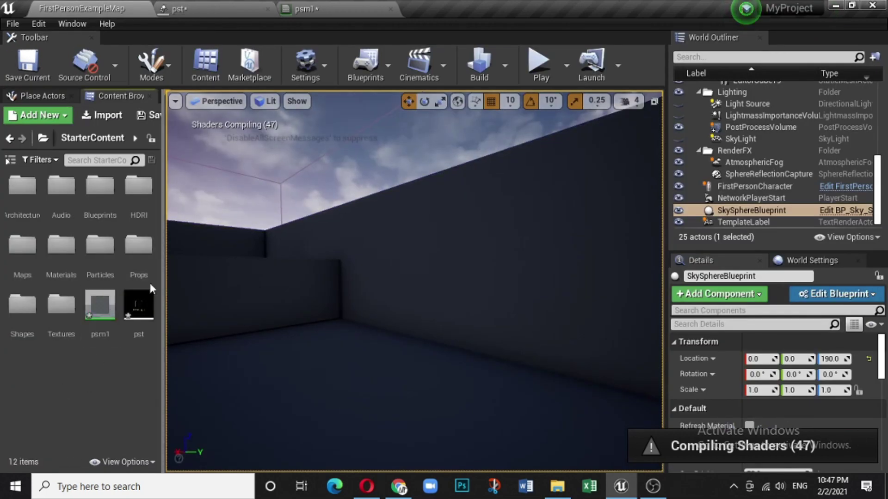
drag(139, 306, 453, 297)
drag(552, 254, 518, 240)
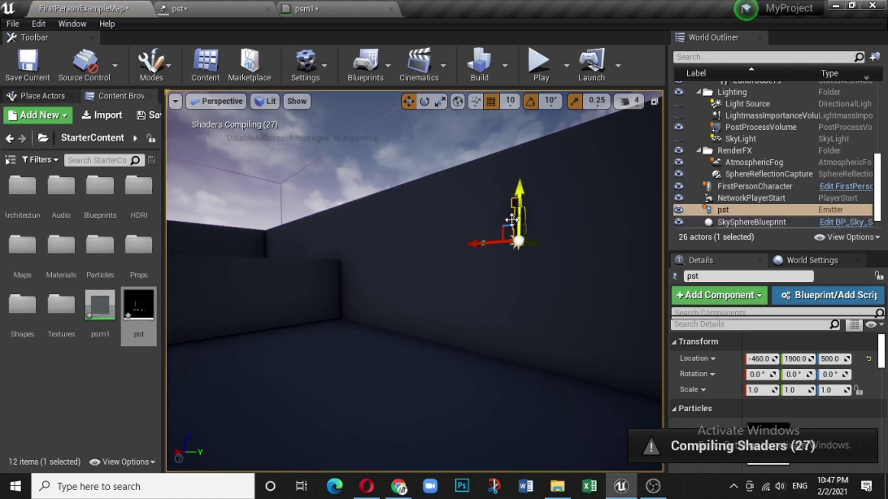
Step: Check the pst preview and move the emitter placed in the level away from the wall to Y 1780
click(218, 10)
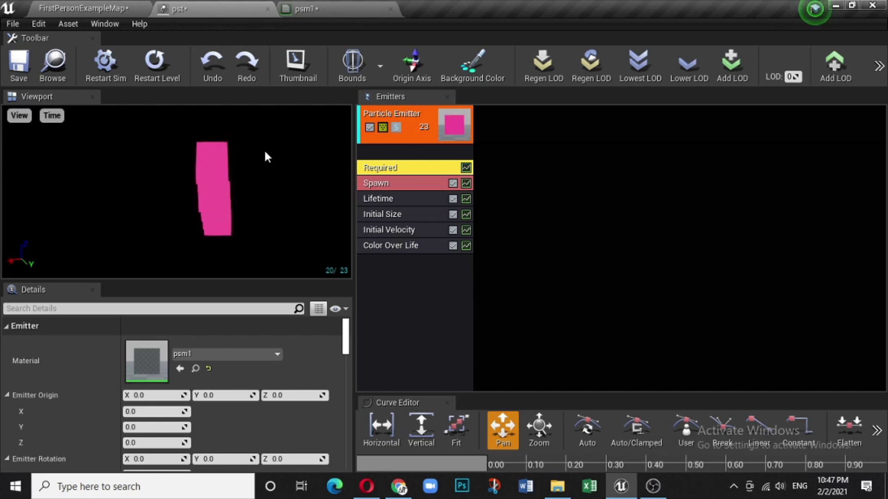
click(83, 9)
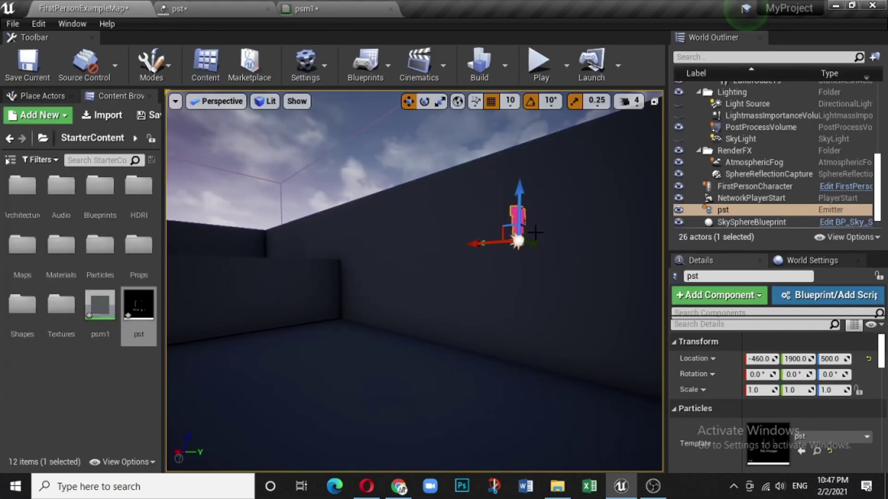
drag(530, 243, 514, 245)
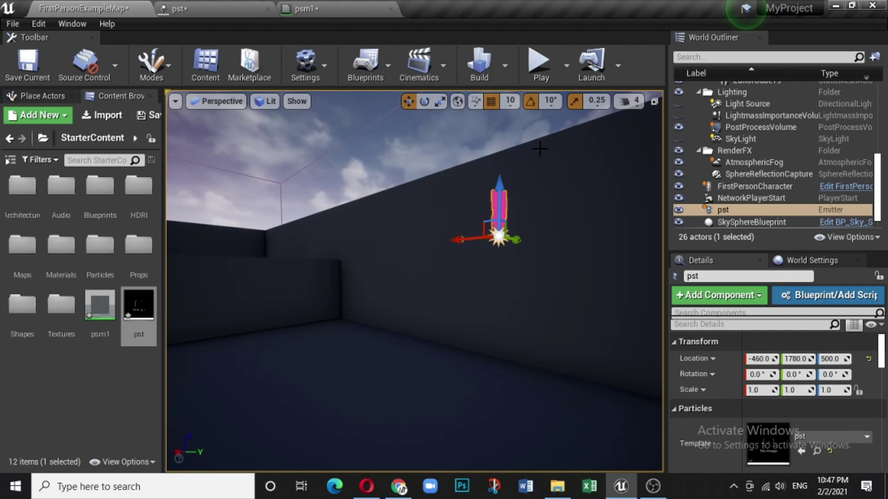
click(439, 144)
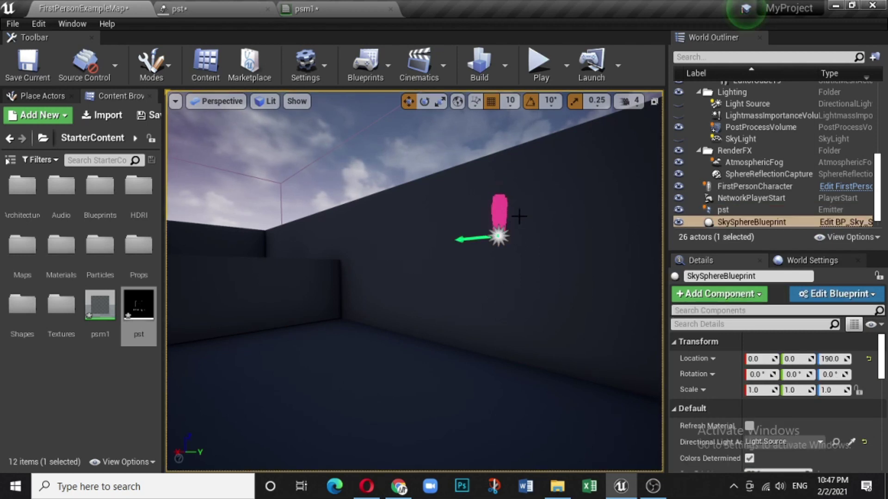
right_drag(520, 216, 520, 216)
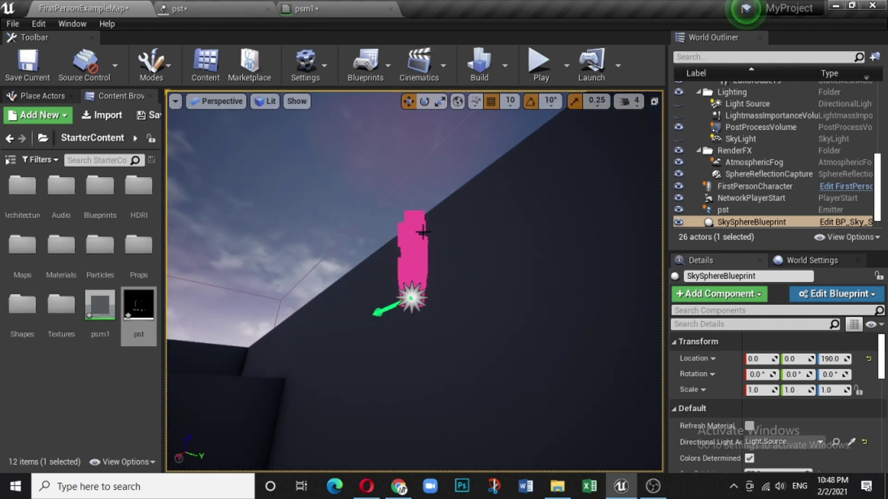
Step: Add a RadialGradientExponential node to the psm1 material graph below the pink colour node
click(334, 8)
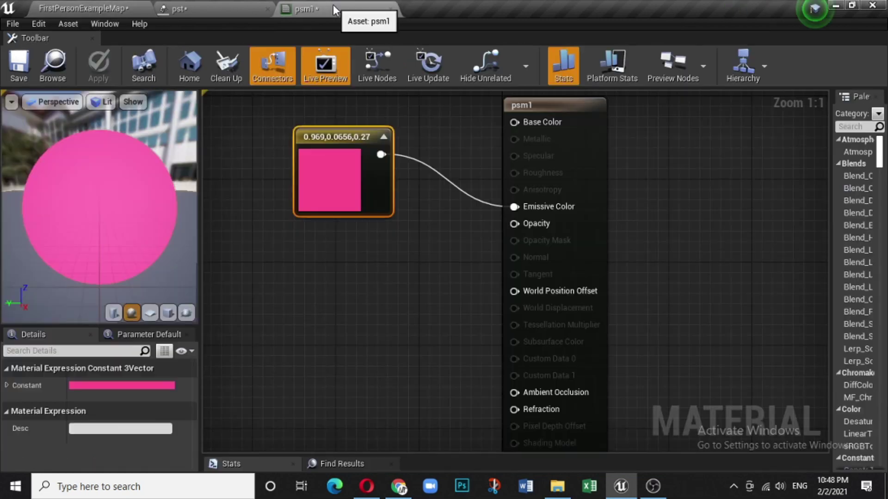
right_click(327, 280)
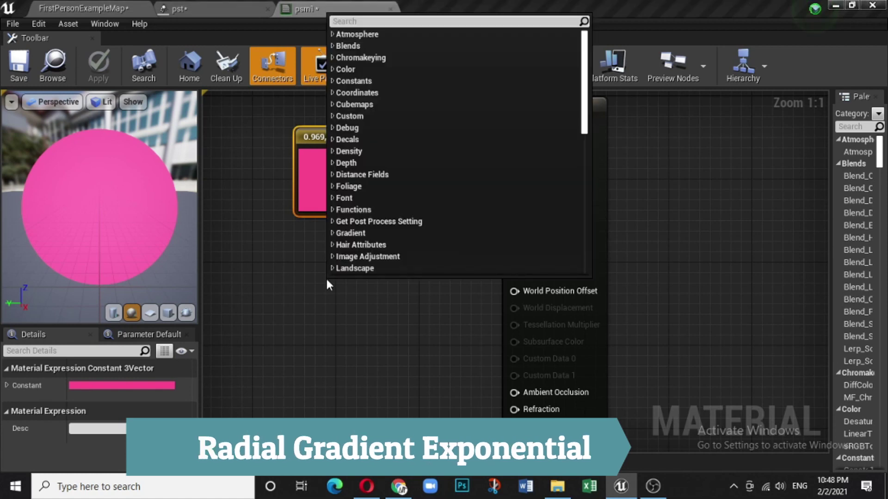
text(RAD)
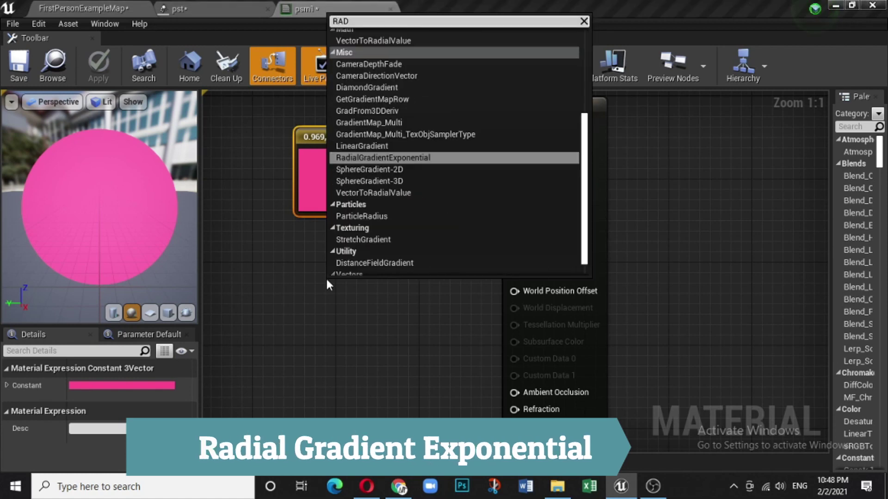
click(360, 158)
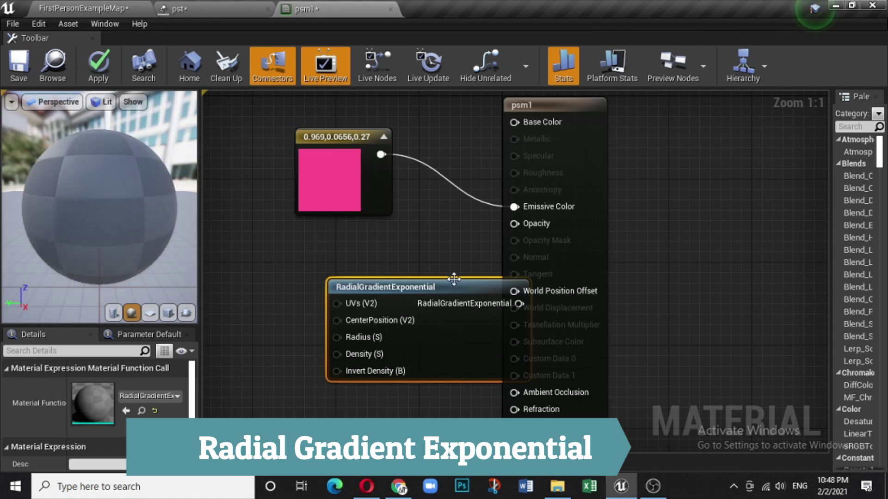
Step: Move the RadialGradientExponential node away from the psm1 material node and connect its output to Opacity
drag(452, 288, 348, 282)
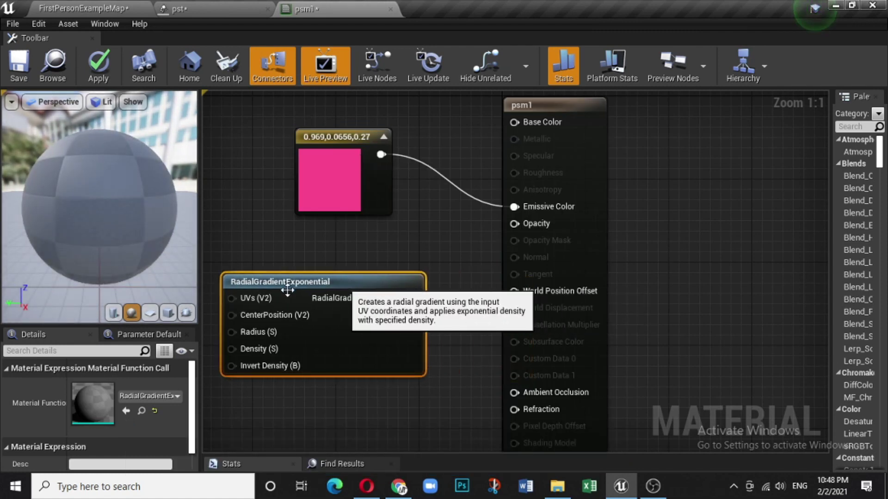
scroll(450, 242, down, 1)
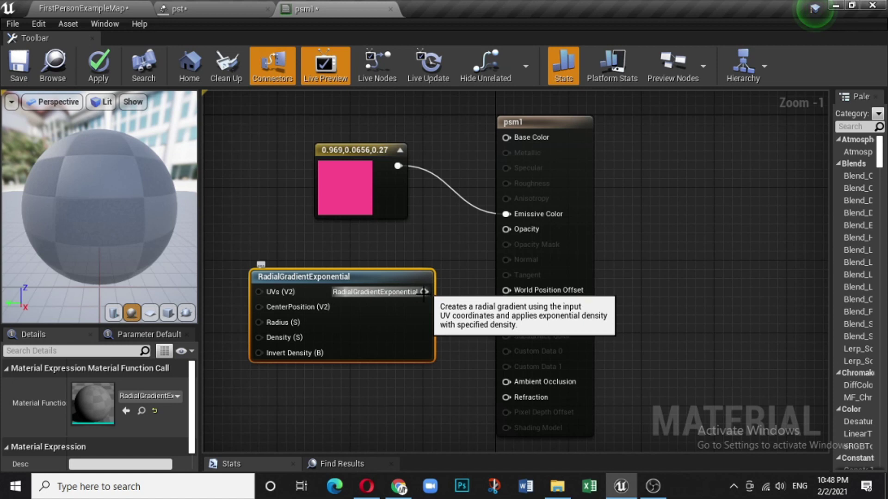
drag(423, 292, 506, 231)
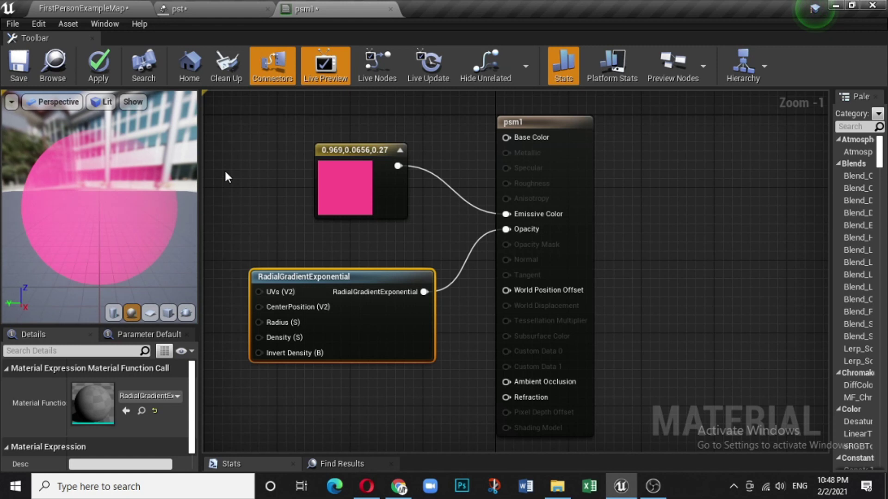
Step: Inspect the material on the preview sphere, switch the preview mesh to a plane and save psm1
drag(73, 174, 2, 102)
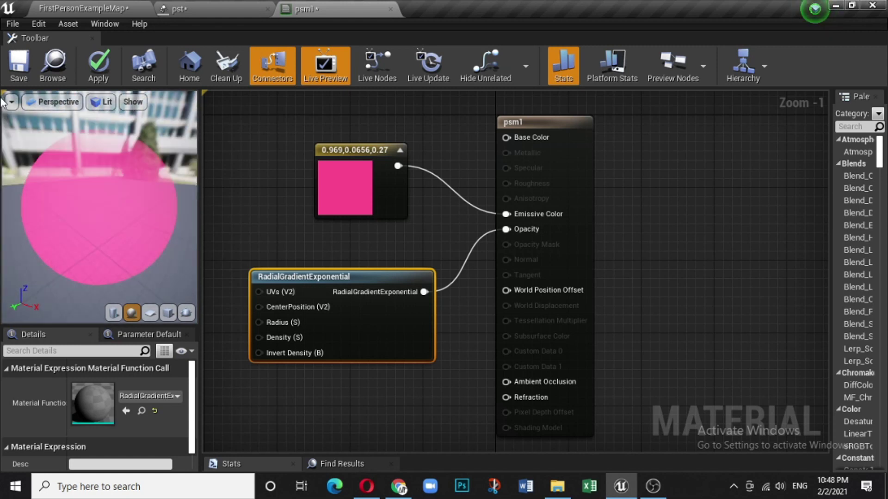
drag(53, 172, 19, 93)
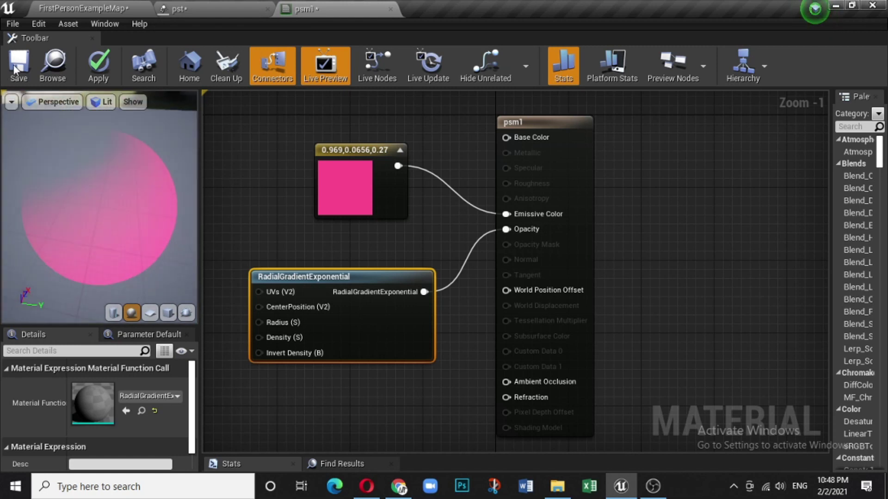
drag(64, 172, 58, 203)
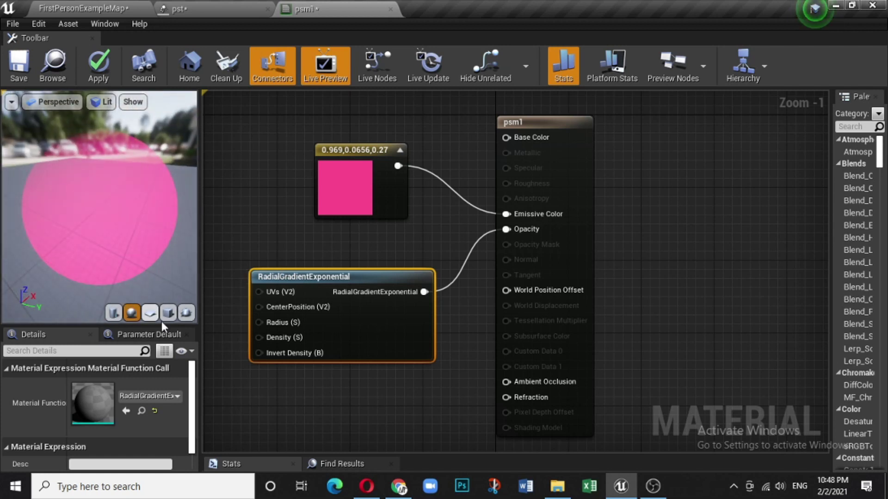
click(151, 312)
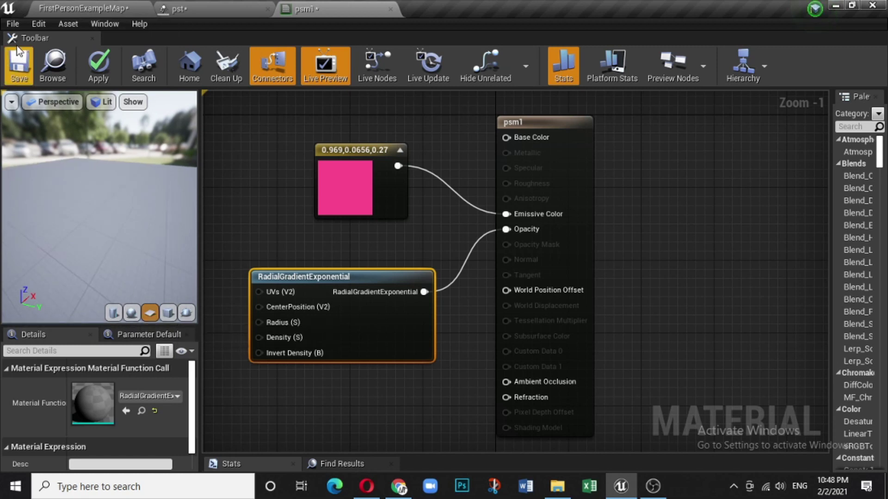
click(20, 66)
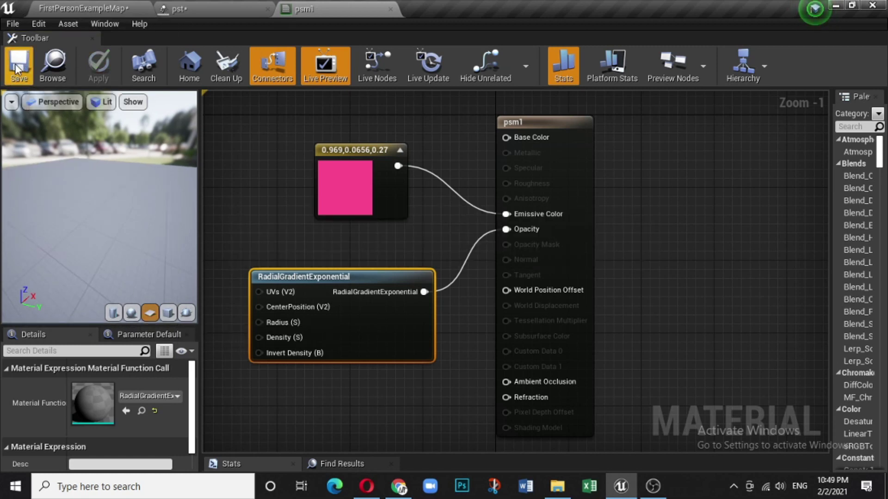
Step: Switch the material preview mesh to a cube and go to the pst particle system editor
click(201, 10)
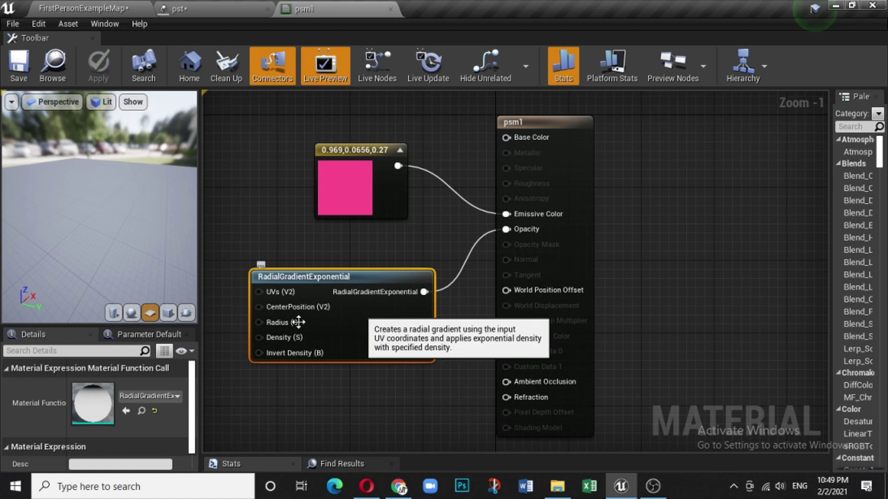
click(169, 313)
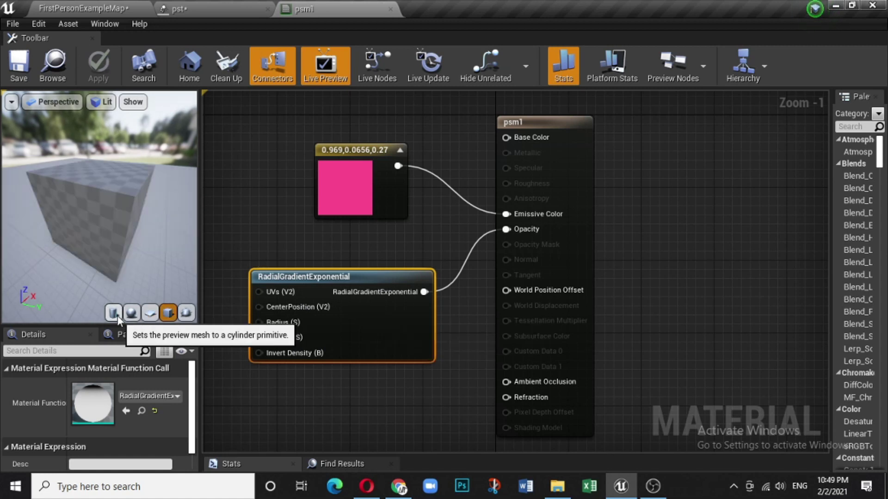
click(212, 11)
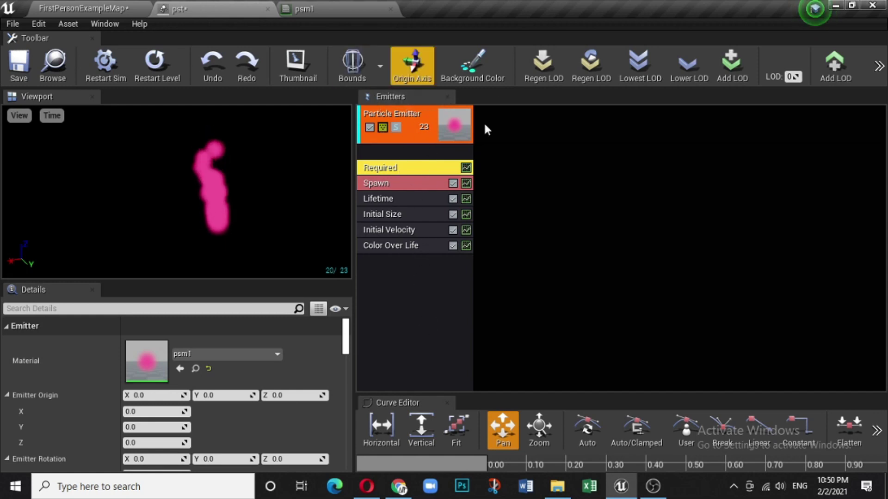
Step: Add an Initial Color module to the particle emitter and delete it again
right_click(400, 278)
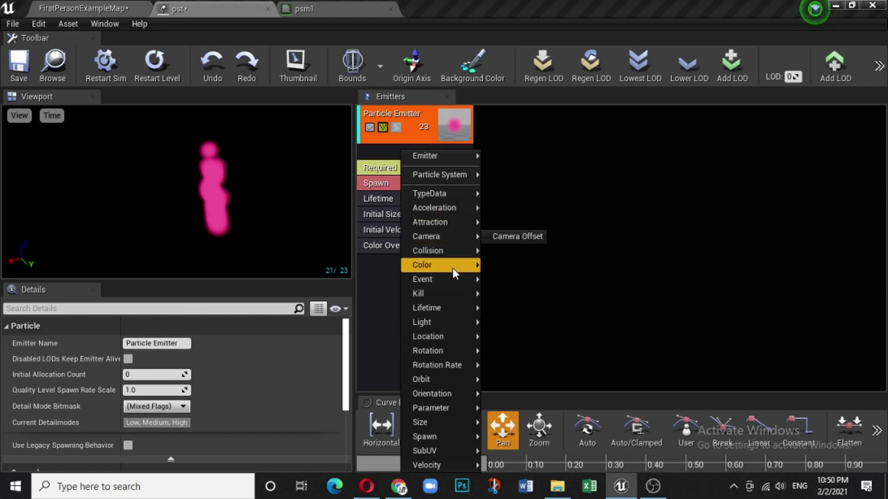
mouse_move(444, 265)
click(525, 267)
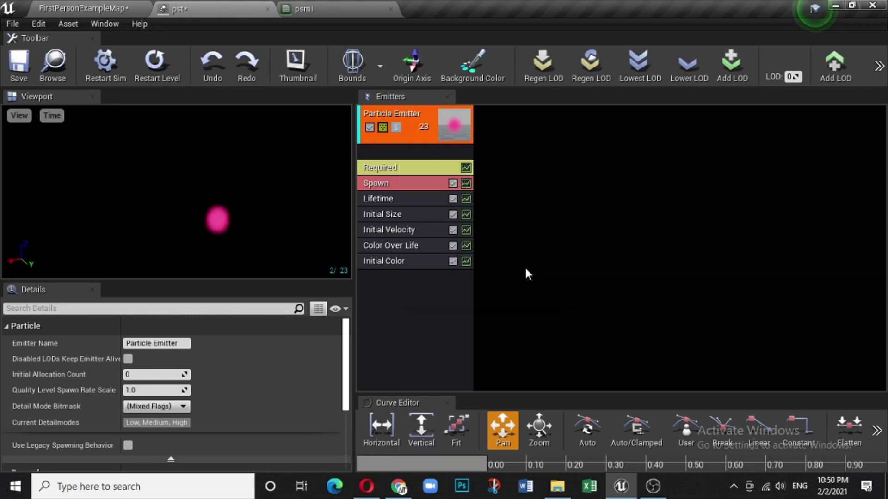
right_click(431, 261)
click(451, 265)
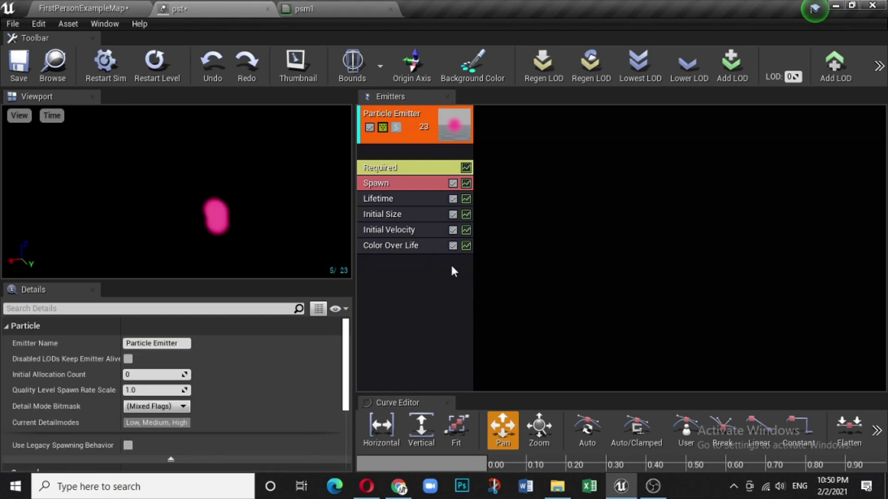
Step: Disable the emitter's Spawn, Lifetime and Initial Size modules and enable them again
click(452, 183)
click(451, 199)
click(452, 198)
click(452, 214)
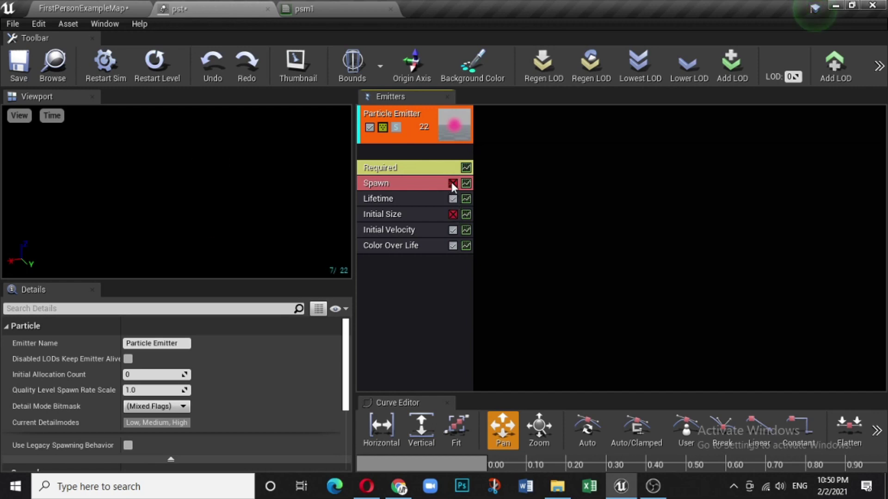
click(452, 184)
click(453, 214)
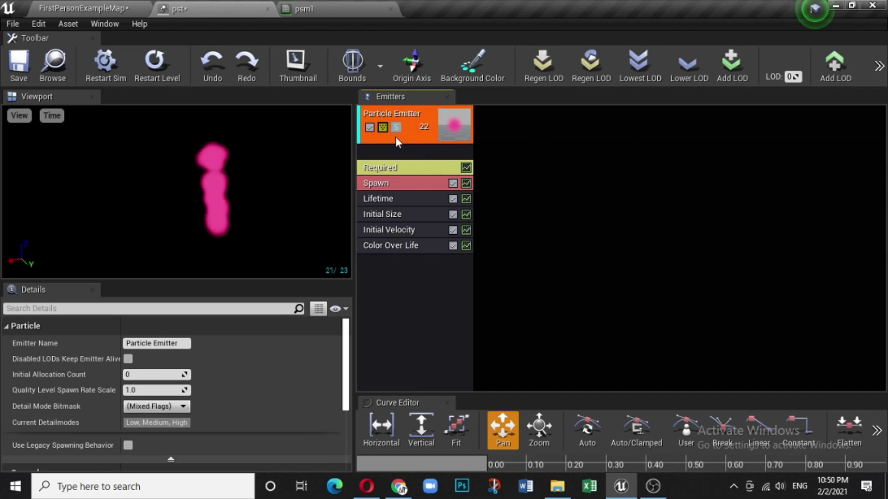
Step: Add two new particle sprite emitters beside the existing pink emitter
right_click(489, 123)
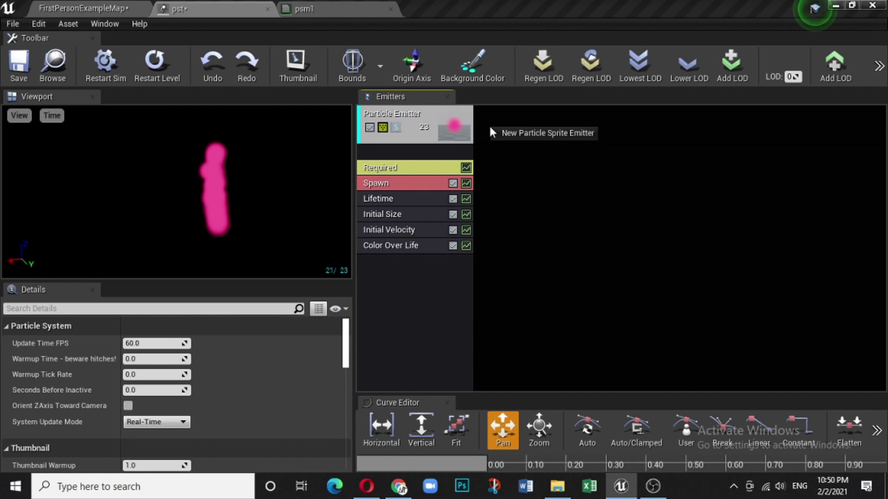
click(530, 132)
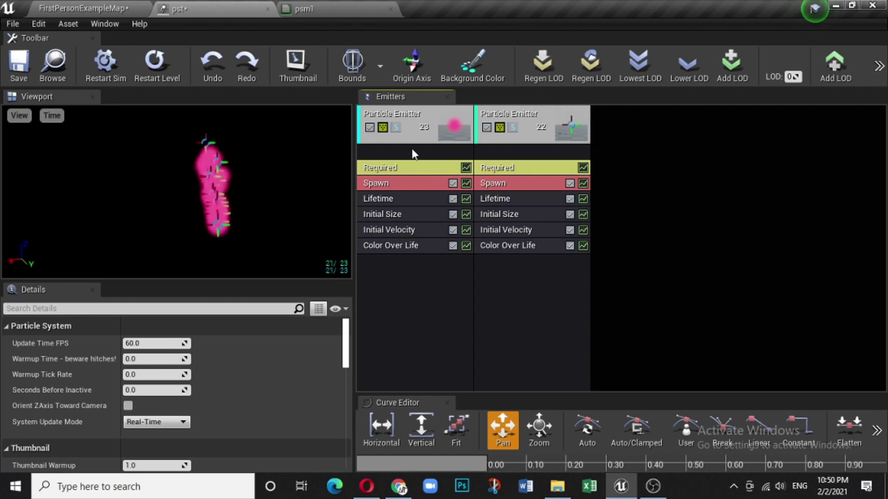
right_click(605, 124)
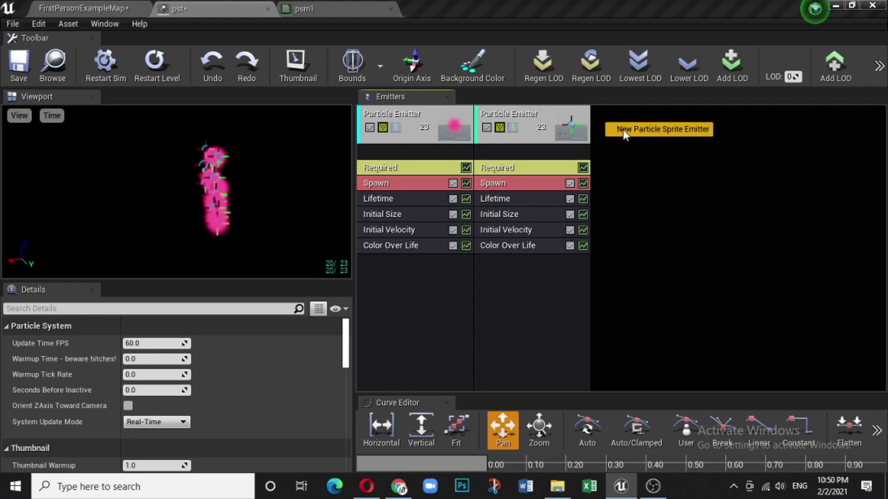
click(622, 130)
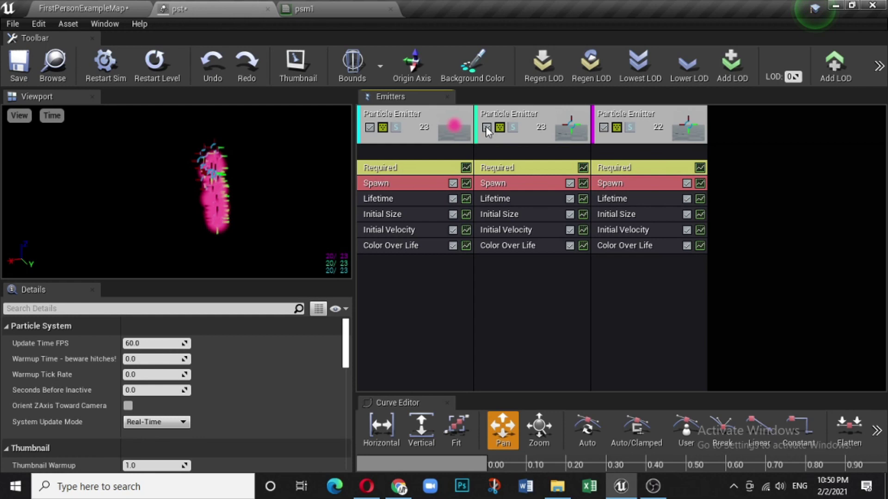
Step: Disable the second and third particle emitters and enable them again
click(486, 127)
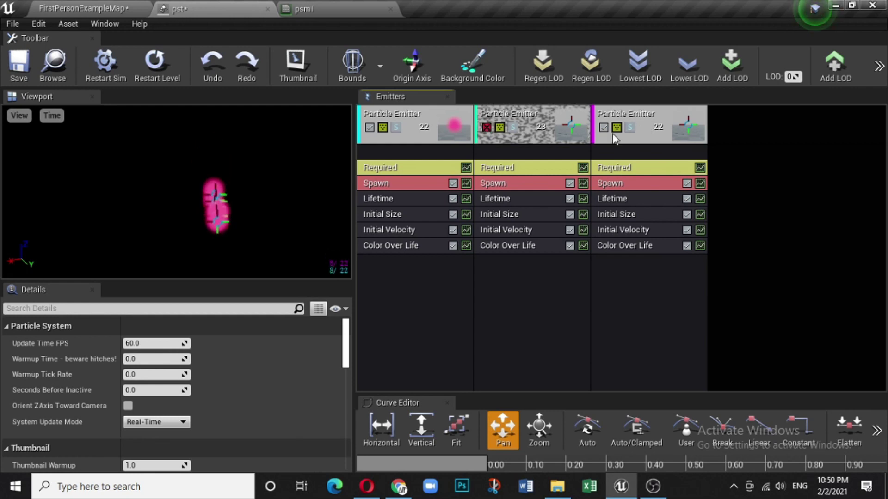
click(603, 127)
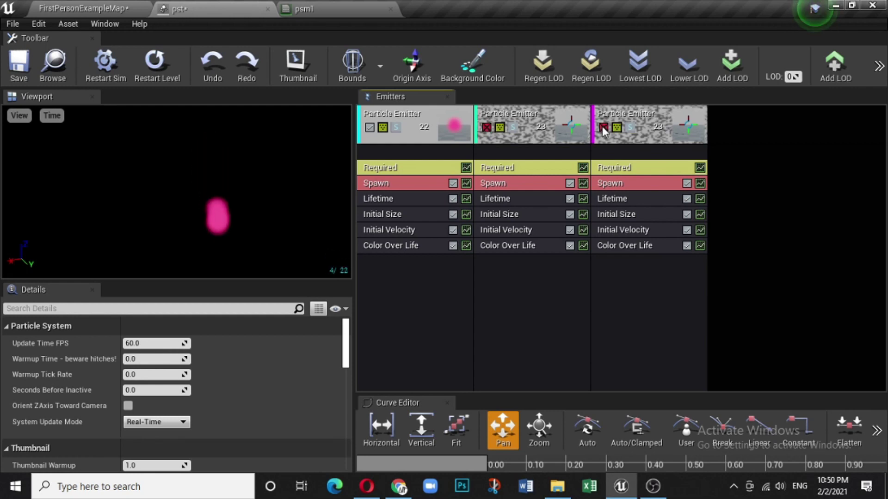
click(602, 127)
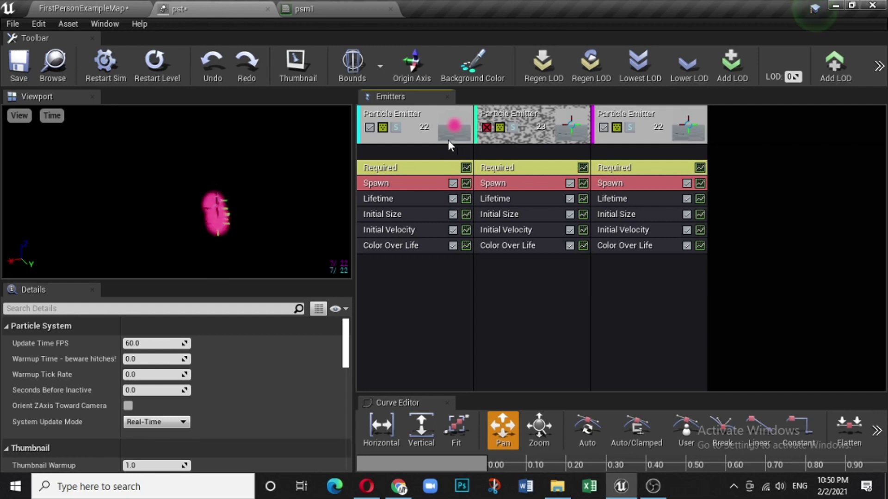
click(486, 127)
right_click(546, 110)
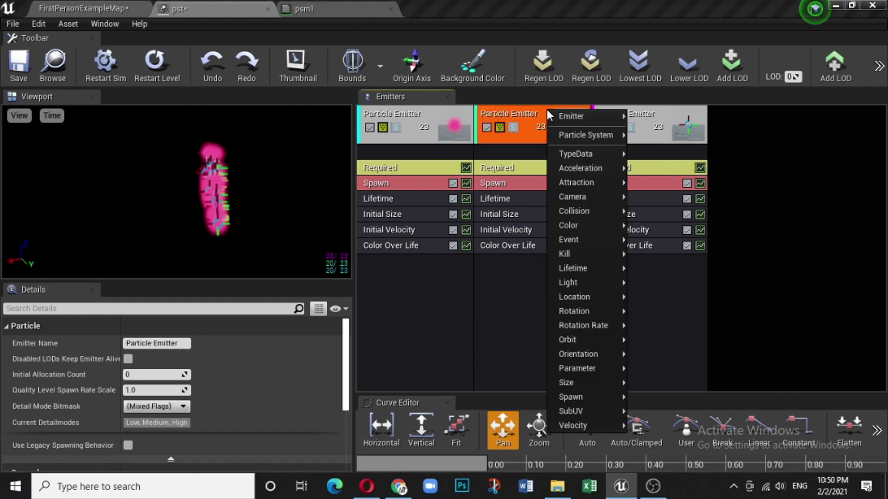
mouse_move(623, 282)
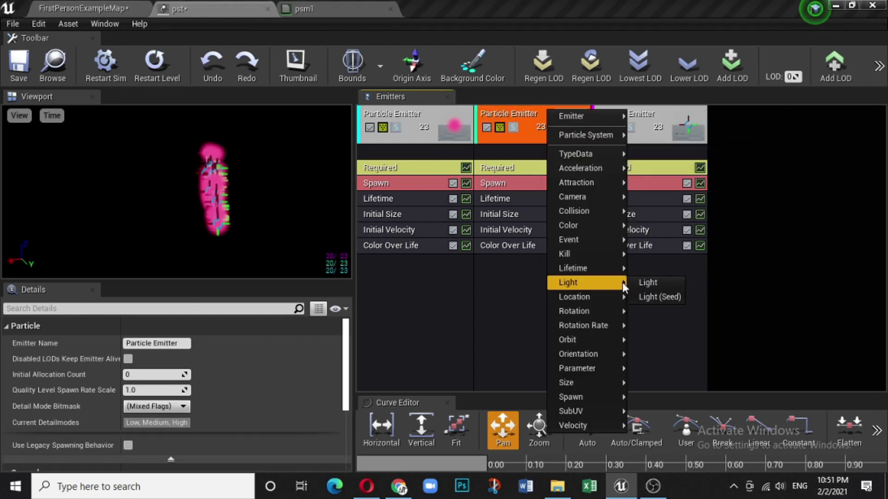
click(755, 217)
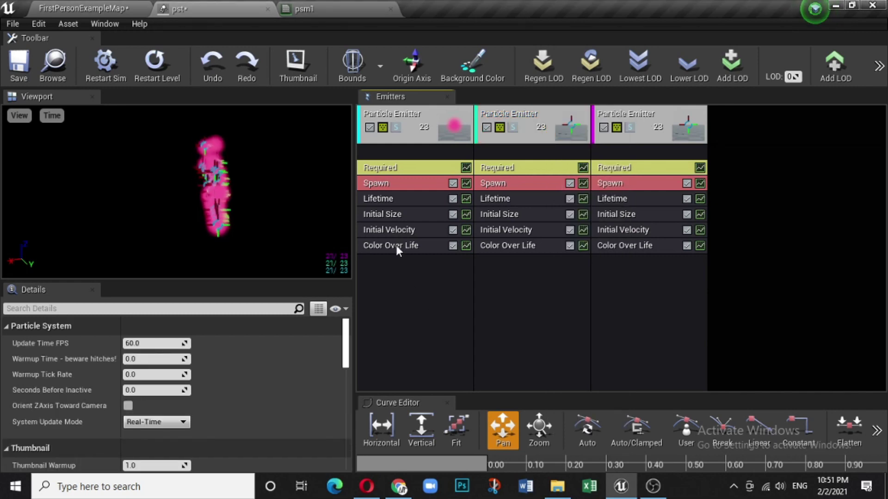
Step: Move the Color Over Life module from the first emitter to the second and back again
drag(395, 245, 526, 250)
drag(510, 294, 513, 269)
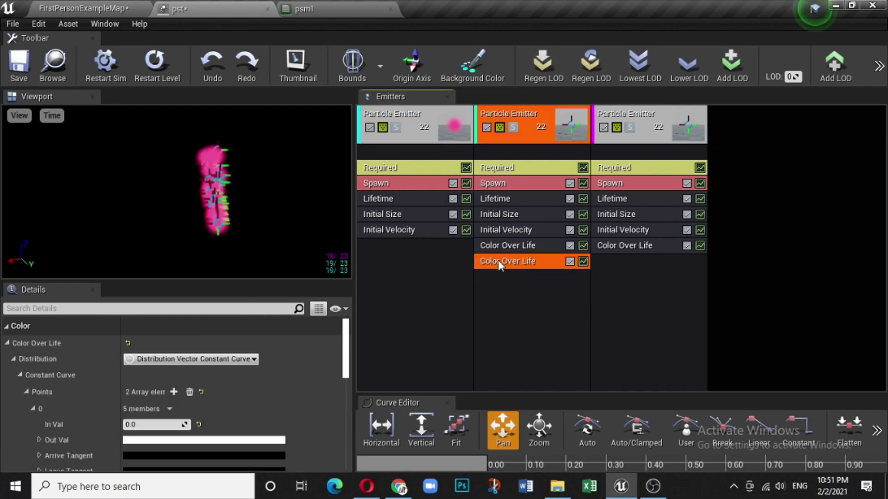
drag(497, 263, 414, 250)
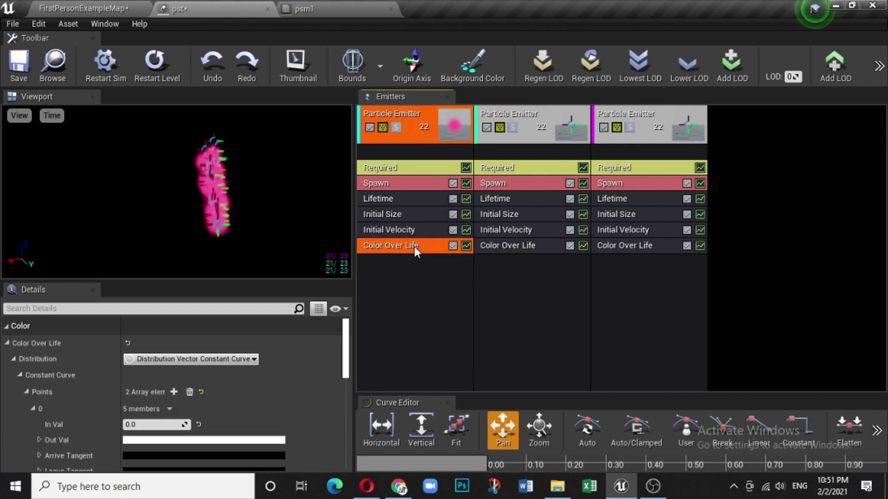
Step: Share the first emitter's Color Over Life module with the second emitter and delete the shared copy
drag(414, 246, 537, 271)
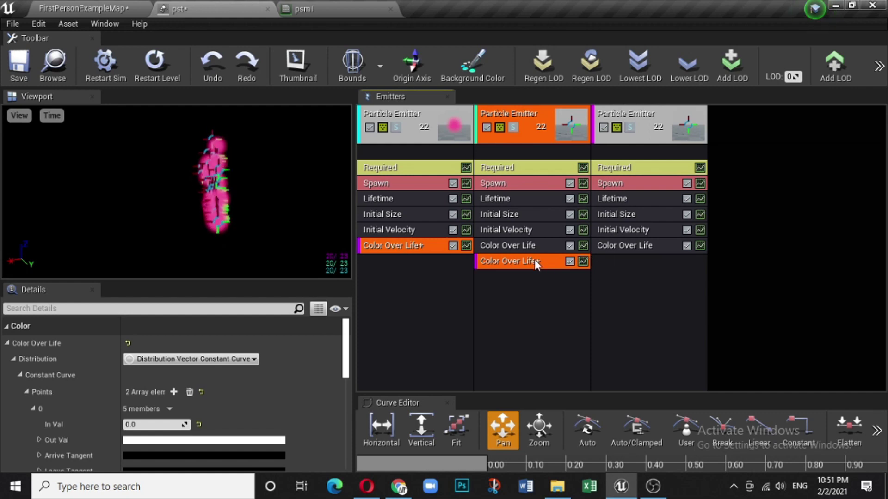
key(Delete)
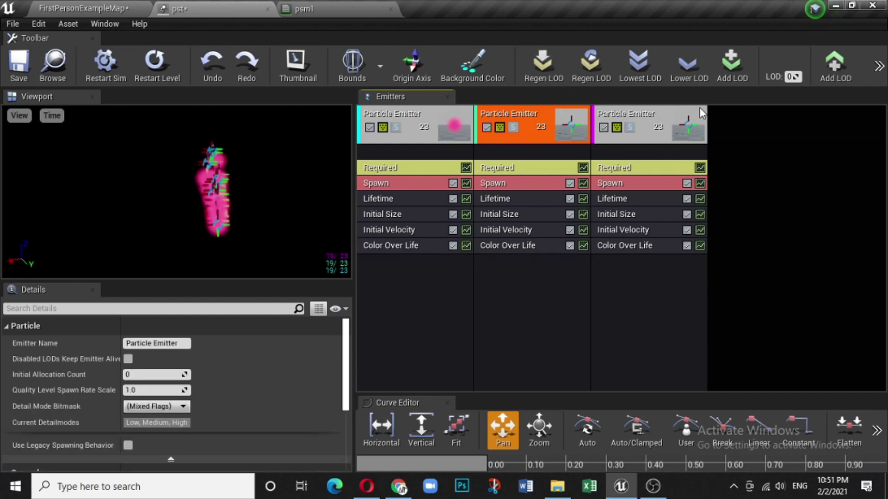
Step: Delete the third and second particle emitters, keeping only the pink one
right_click(659, 112)
mouse_move(724, 118)
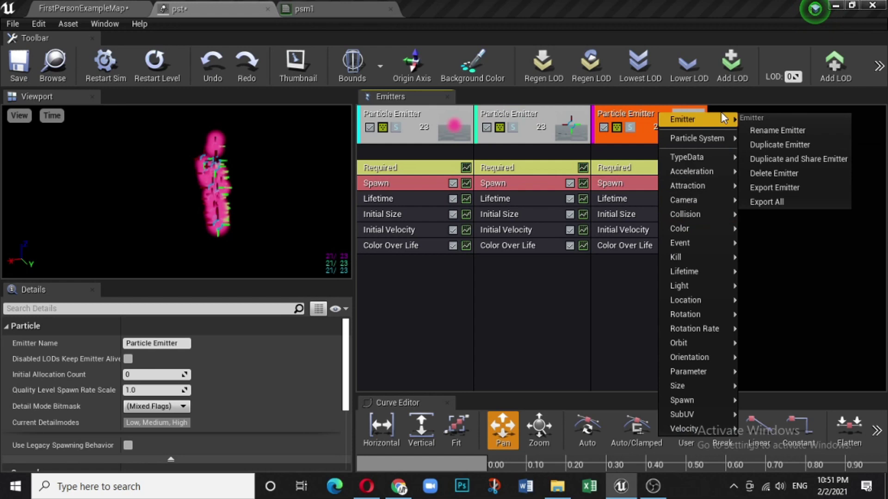
click(781, 174)
right_click(553, 109)
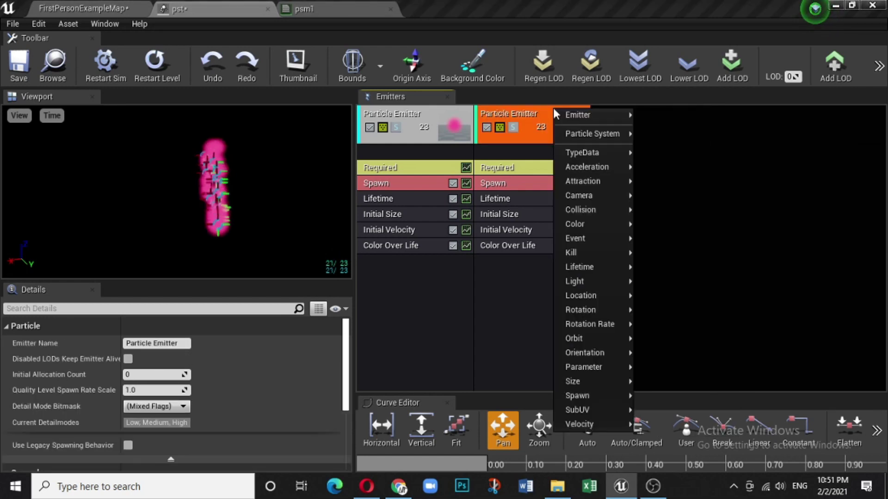
mouse_move(619, 114)
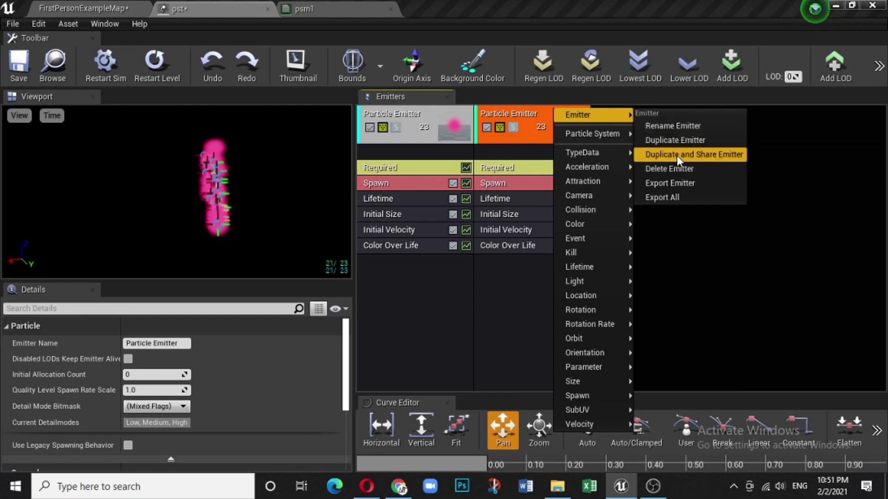
click(681, 169)
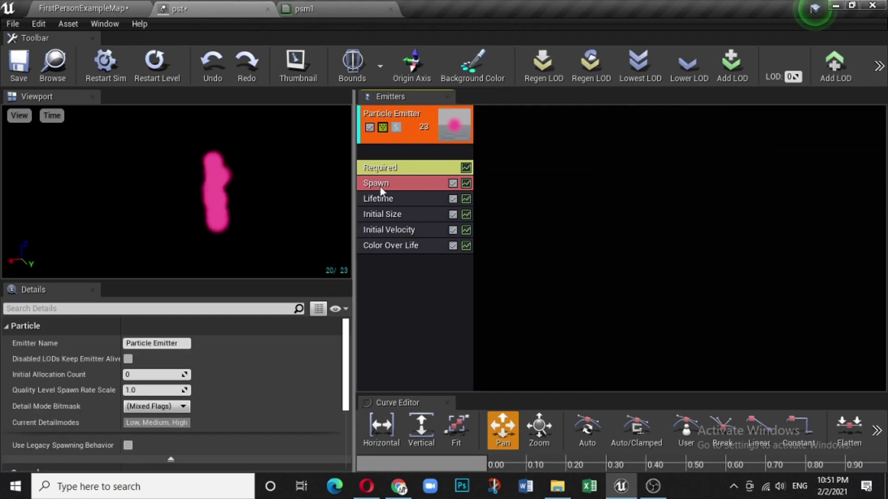
Step: Check the distribution types available for the Spawn module's rate and set the rate constant to 1
click(412, 183)
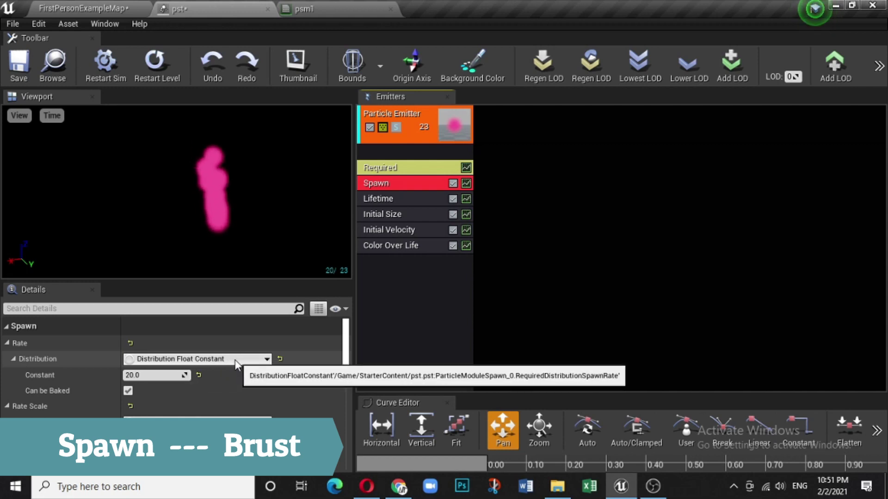
click(175, 361)
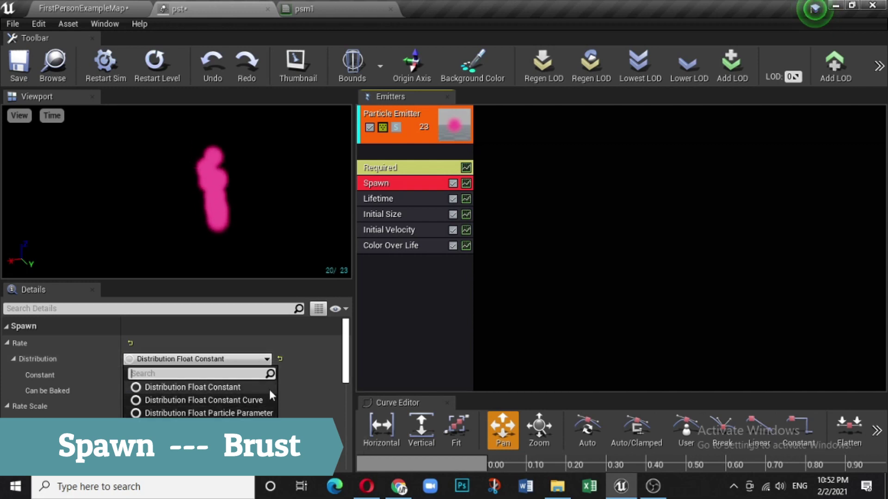
click(322, 371)
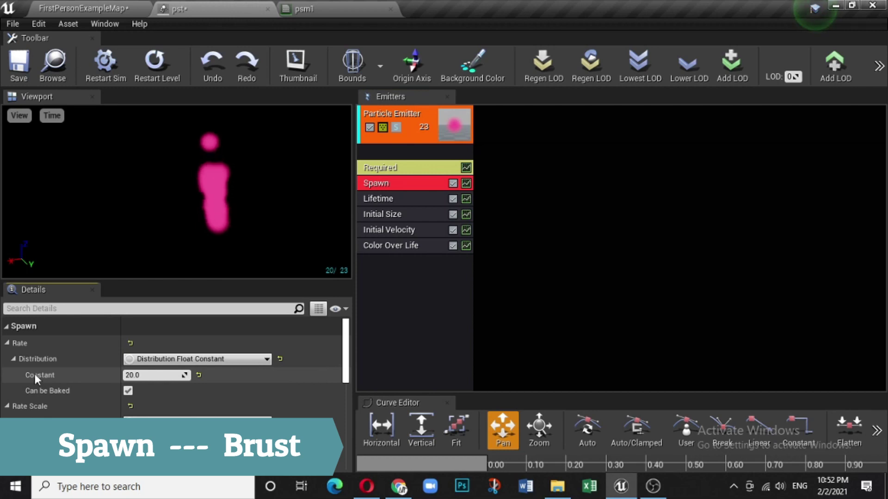
click(158, 373)
text(1)
key(Return)
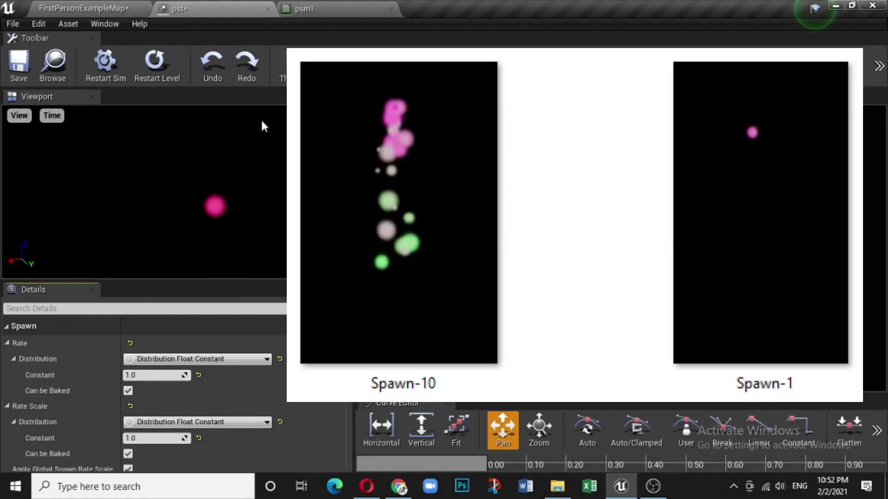
Step: Try Spawn rate constants of 5 and 20 on the particle emitter
click(158, 377)
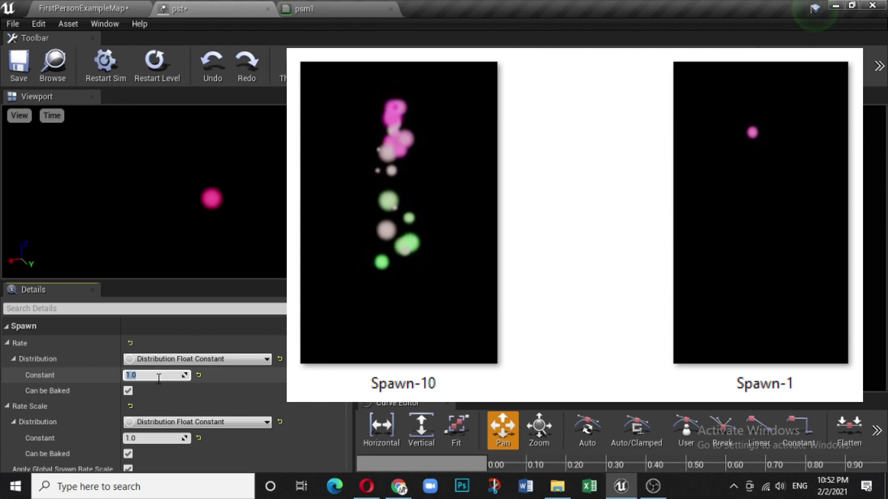
text(5)
key(Return)
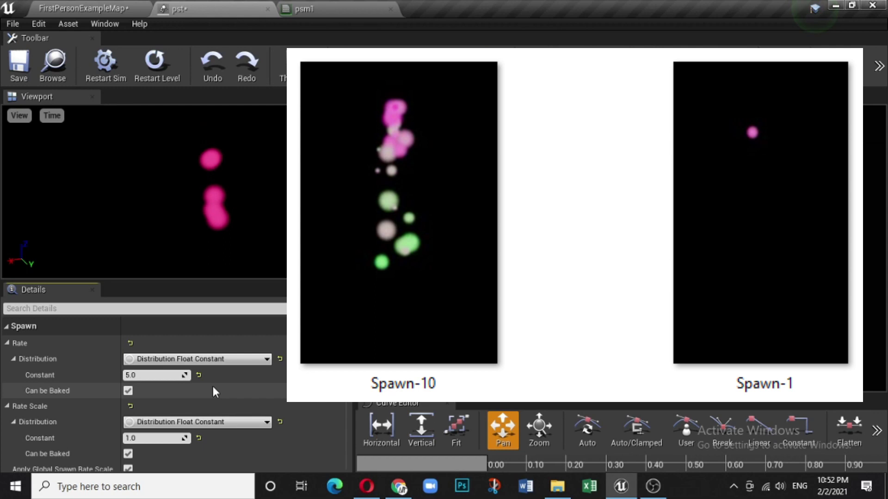
click(162, 376)
text(20)
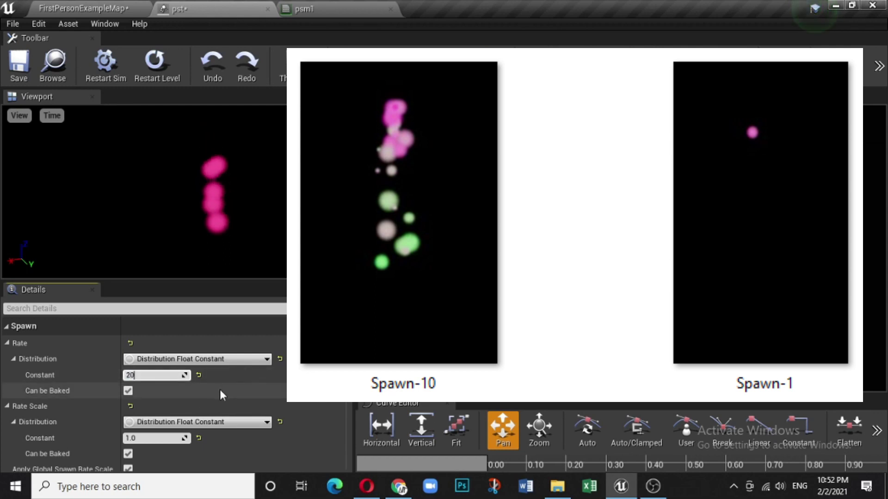
key(Return)
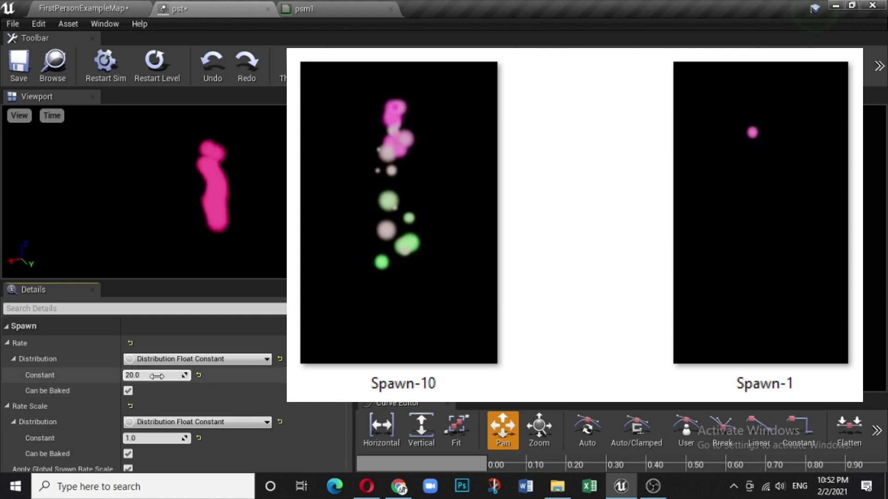
Step: Set the Spawn rate constant back to 5 and switch to the FirstPersonExampleMap level
text(5)
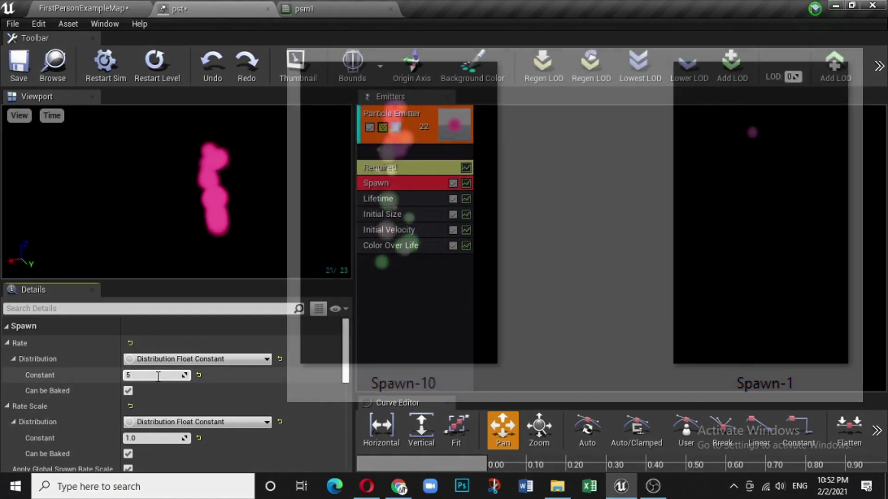
key(Return)
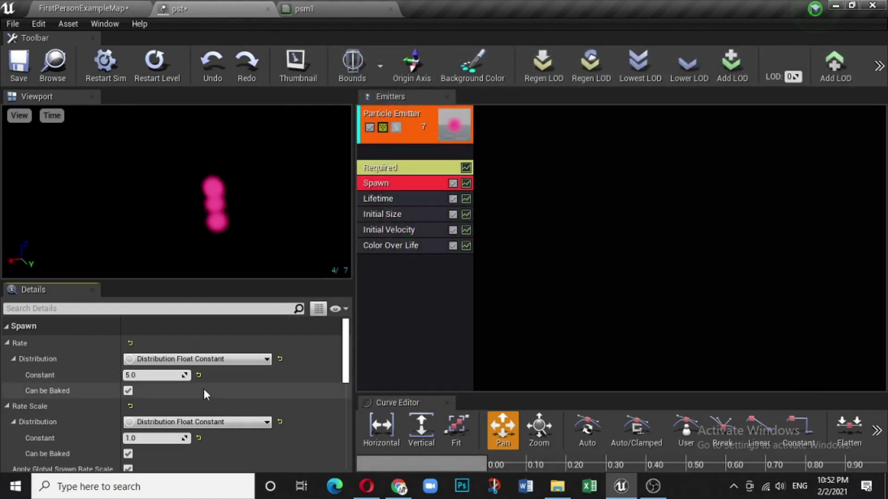
click(66, 10)
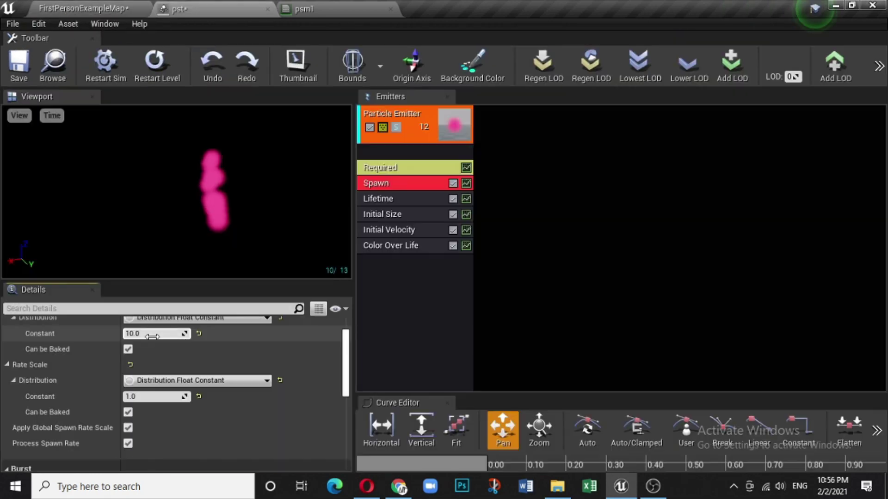
Step: Set the Spawn module's rate constant to 2 in the pst particle system
click(152, 334)
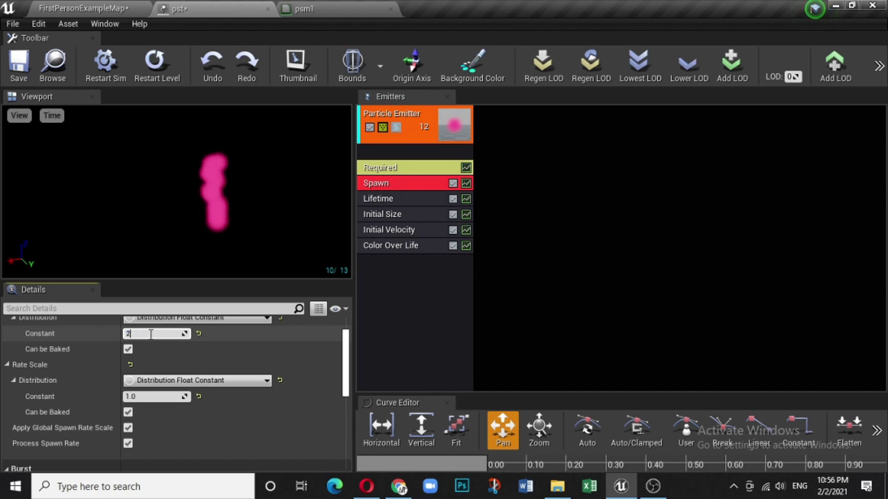
text(2)
key(Return)
scroll(253, 343, up, 1)
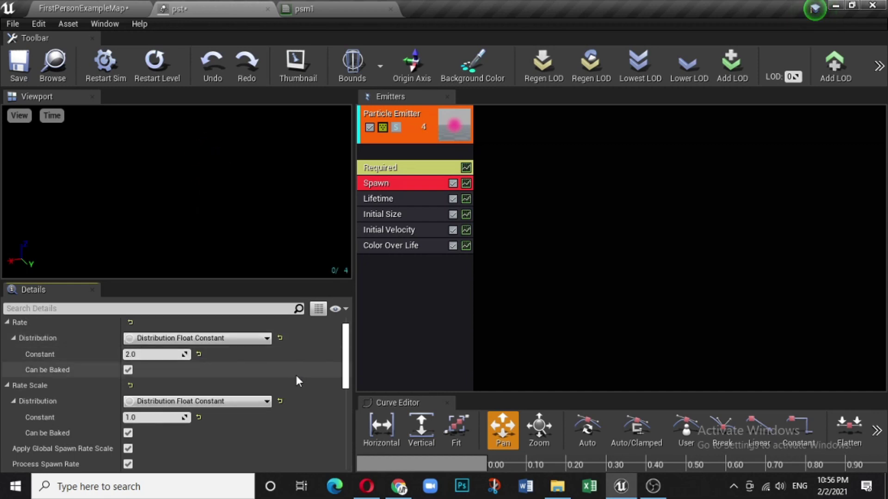
Step: Add one element to the Spawn module's Burst List and expand its members
scroll(296, 377, down, 5)
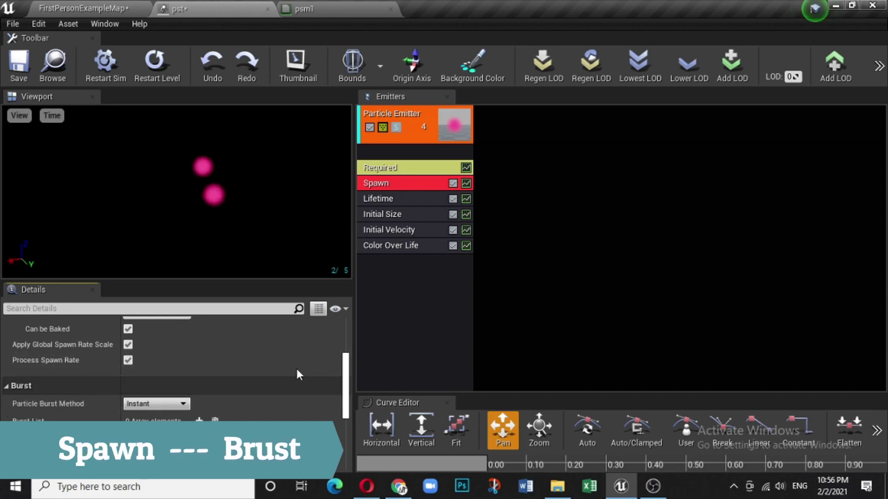
scroll(298, 374, down, 1)
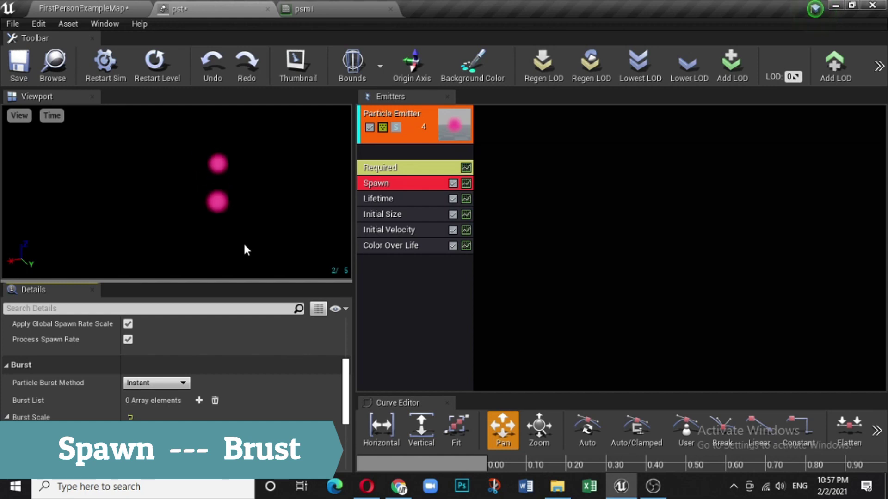
click(198, 401)
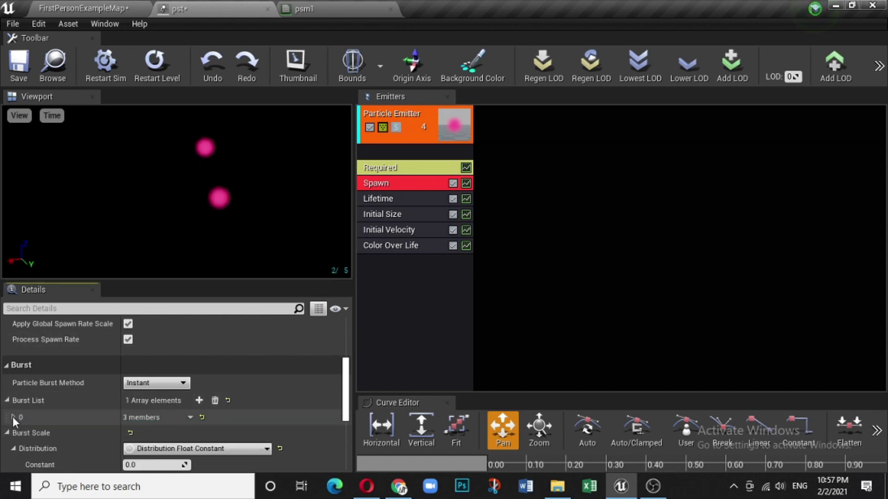
scroll(311, 359, down, 3)
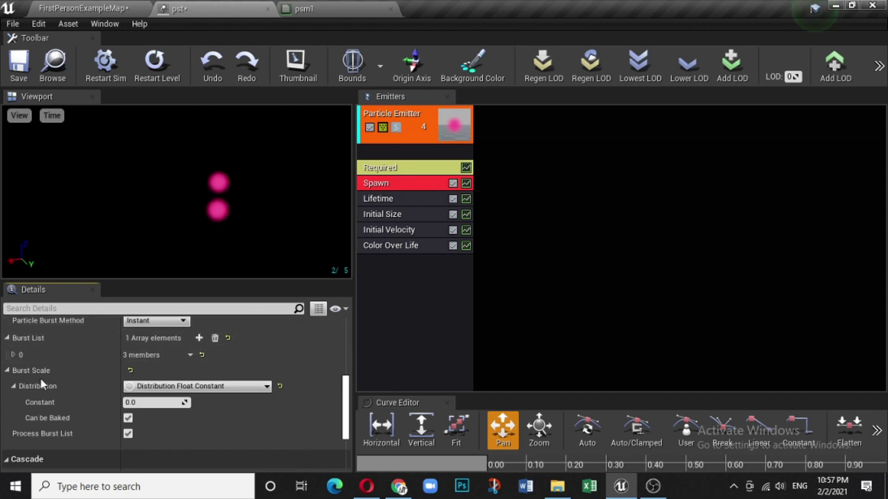
click(13, 355)
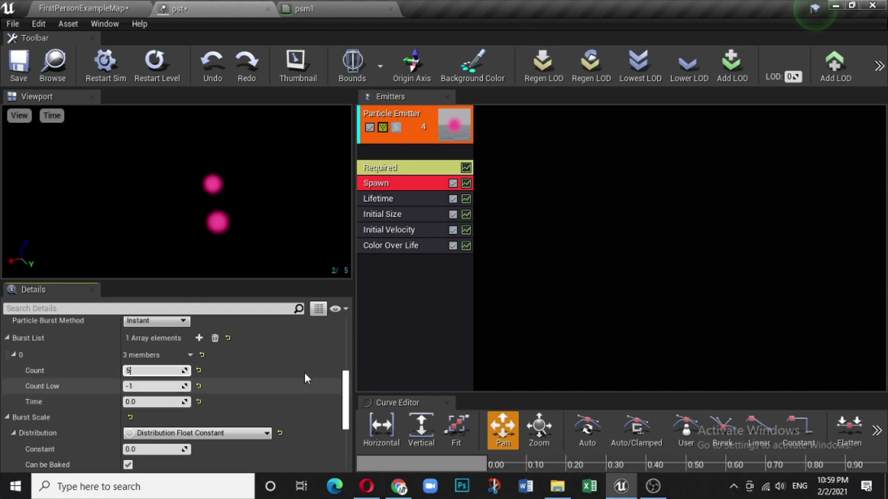
Step: Give the burst element a Count of 5 and a Time of 0.5, and set the Burst Scale constant to 5
click(157, 402)
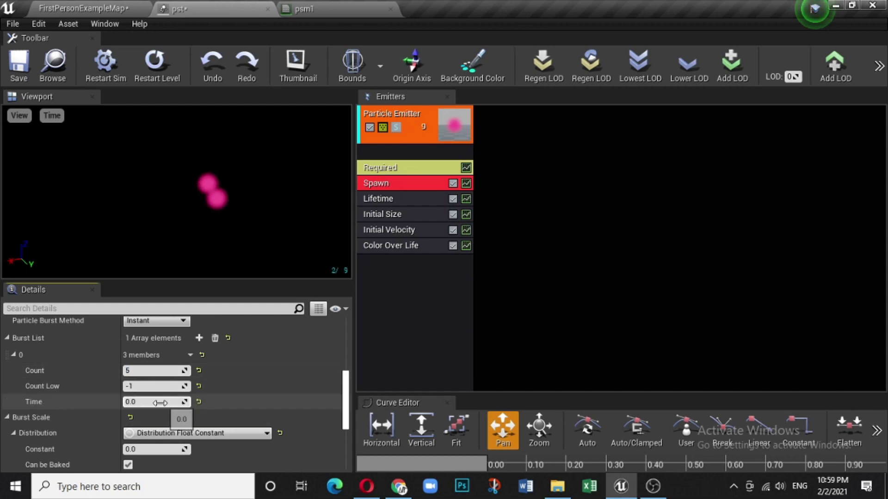
text(.5)
key(Return)
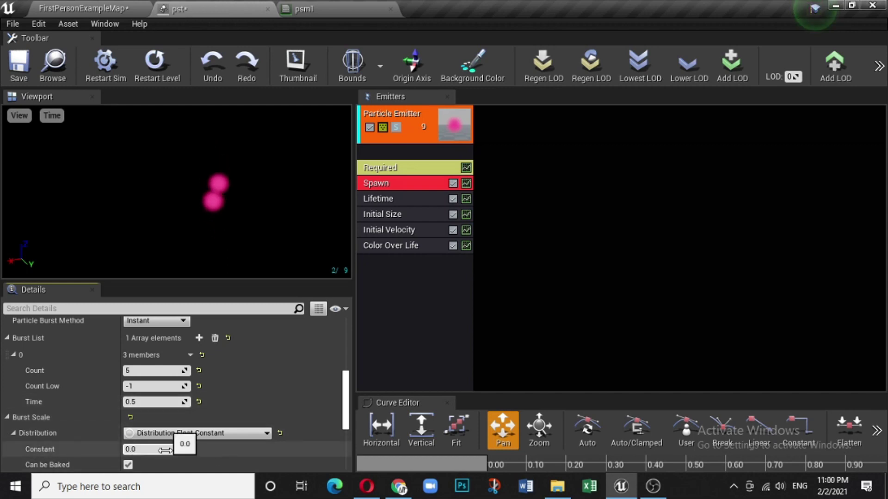
click(315, 366)
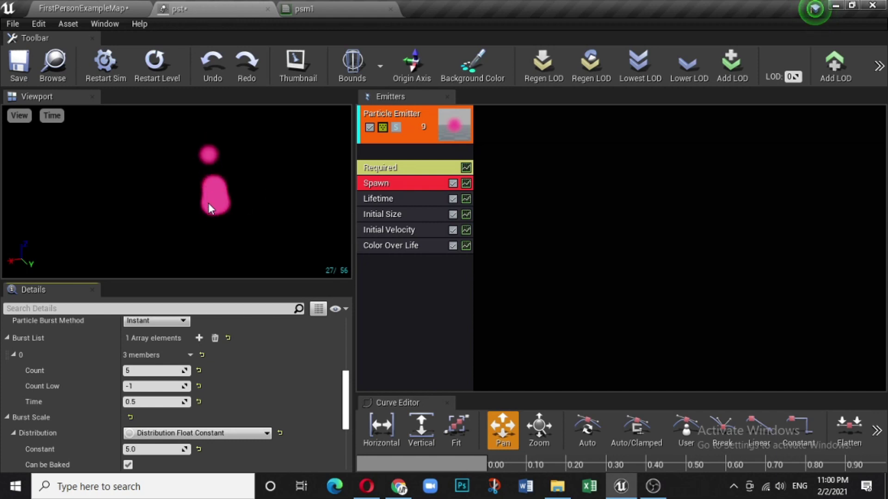
Step: Review the Spawn rate and burst settings and remove all elements from the Burst List
scroll(280, 397, up, 3)
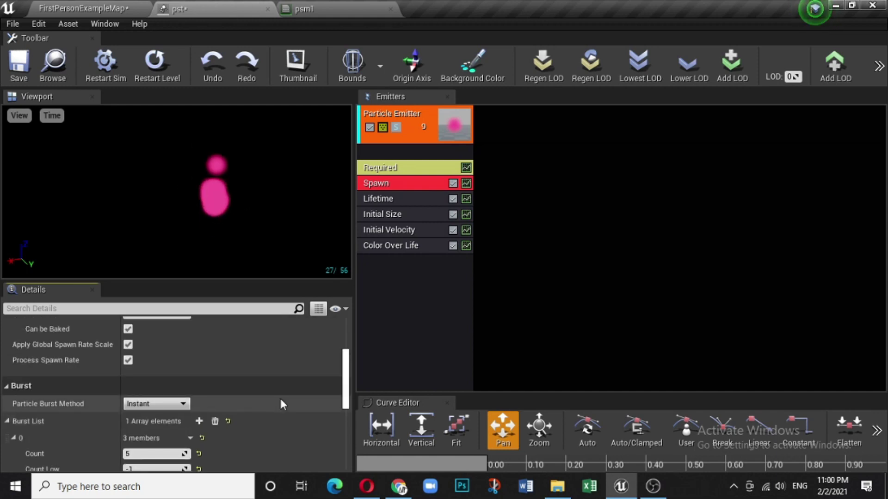
scroll(284, 400, up, 3)
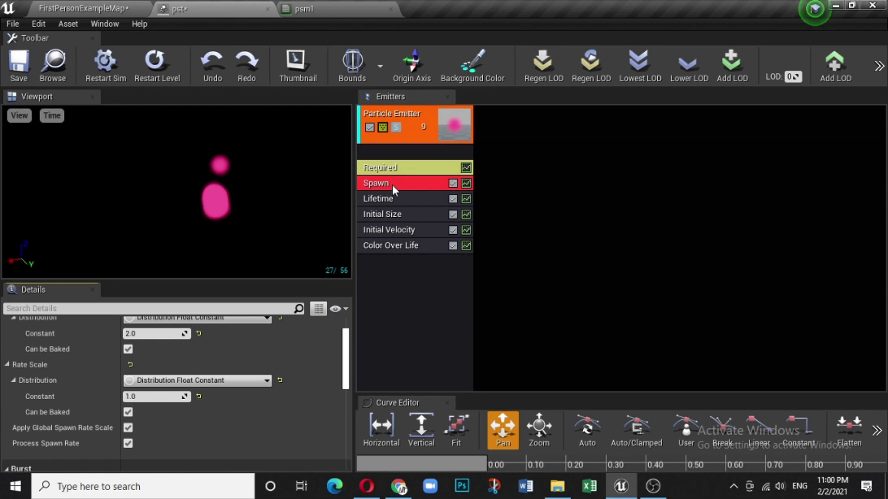
scroll(296, 343, down, 5)
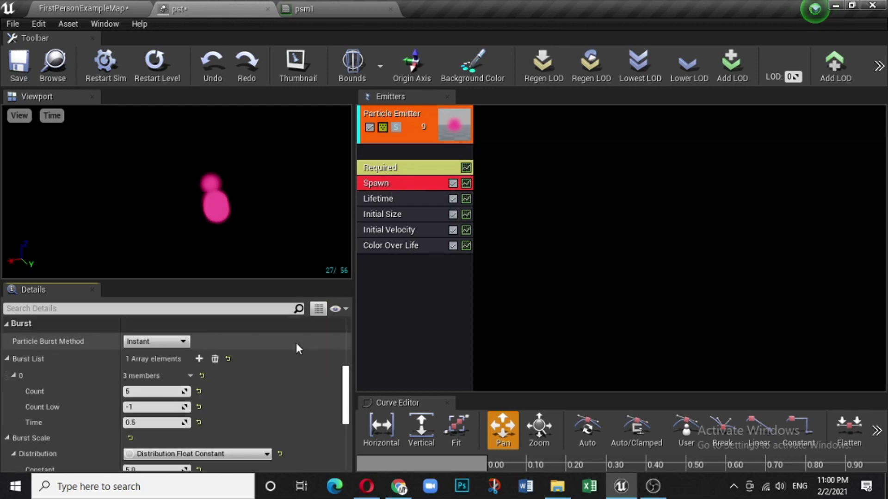
click(215, 359)
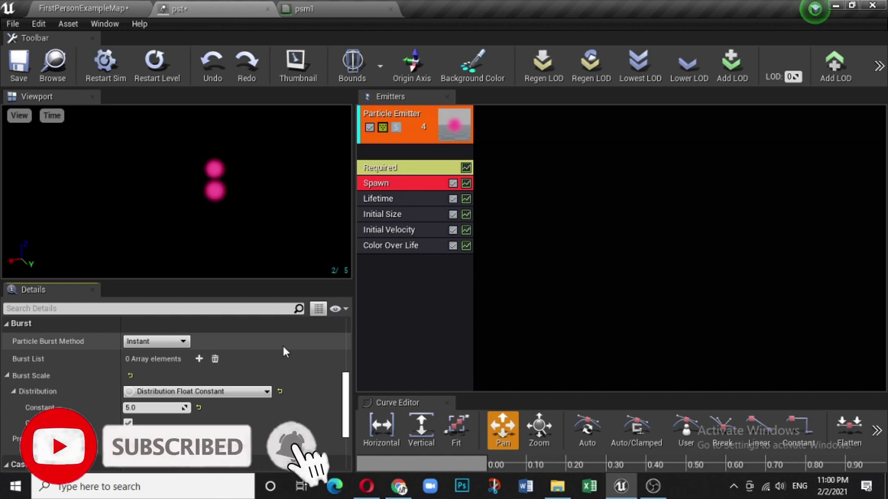
Step: Open the Spawn module's Rate Scale constant for editing
scroll(284, 346, up, 2)
click(173, 355)
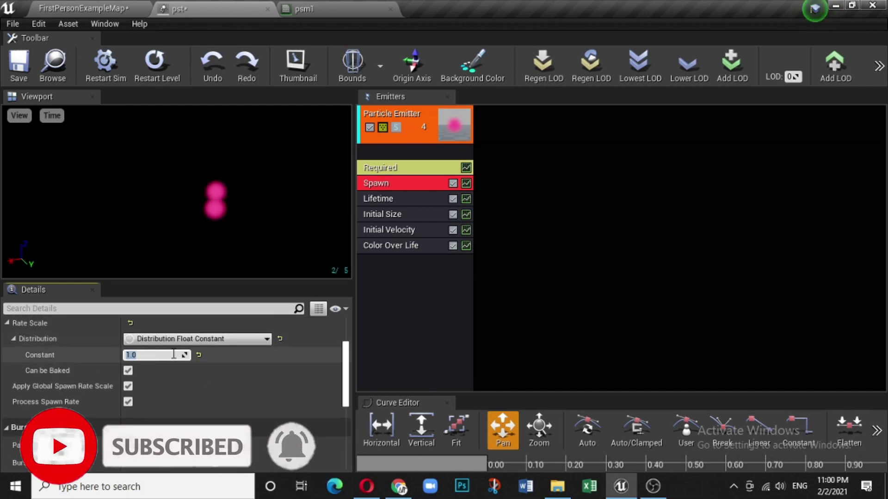
click(326, 399)
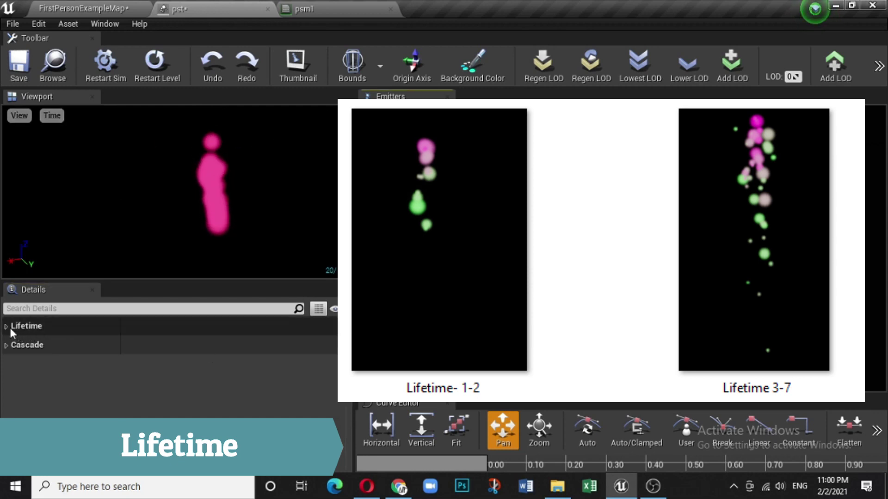
Step: Expand the Lifetime module's uniform distribution and set its Max to 5
click(7, 326)
click(5, 344)
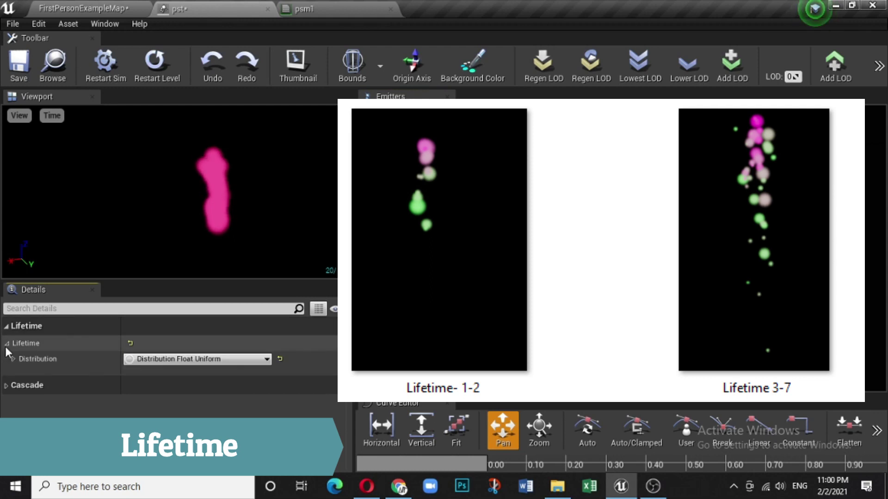
click(13, 358)
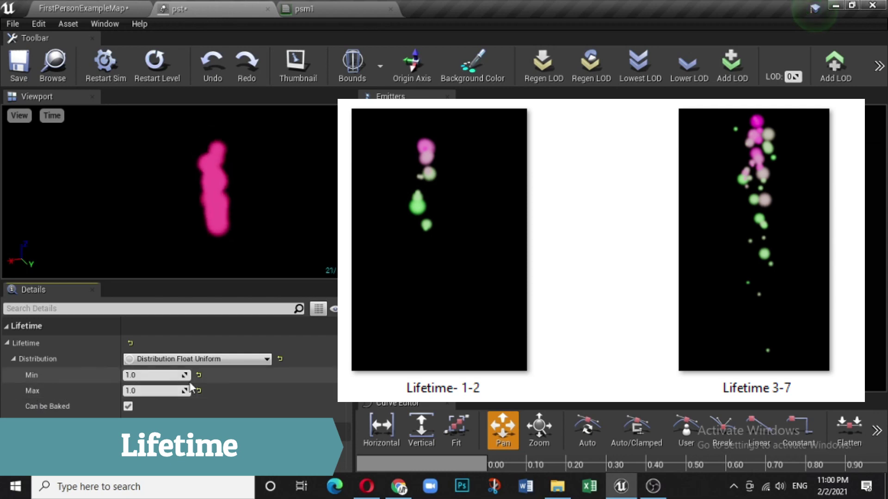
click(144, 391)
text(5)
key(Return)
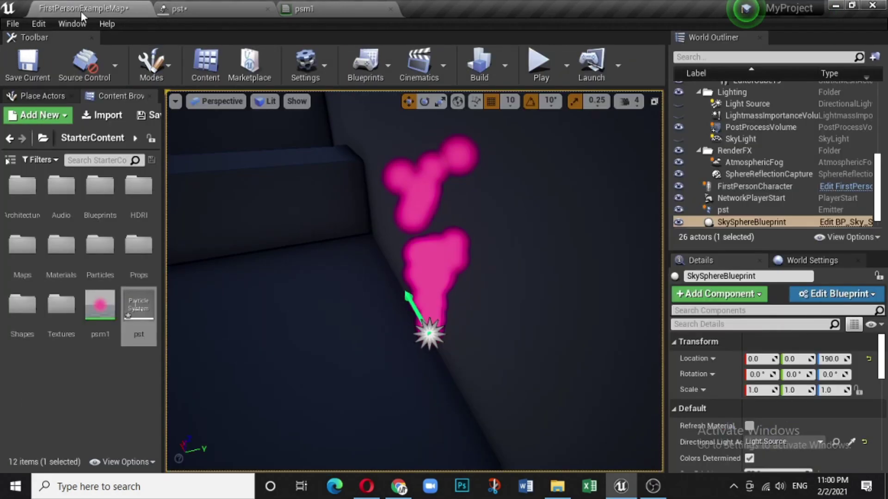
Step: Examine the longer-lived particles in the level from a wider view and return to the pst particle system
right_drag(416, 277, 416, 231)
right_drag(294, 347, 295, 330)
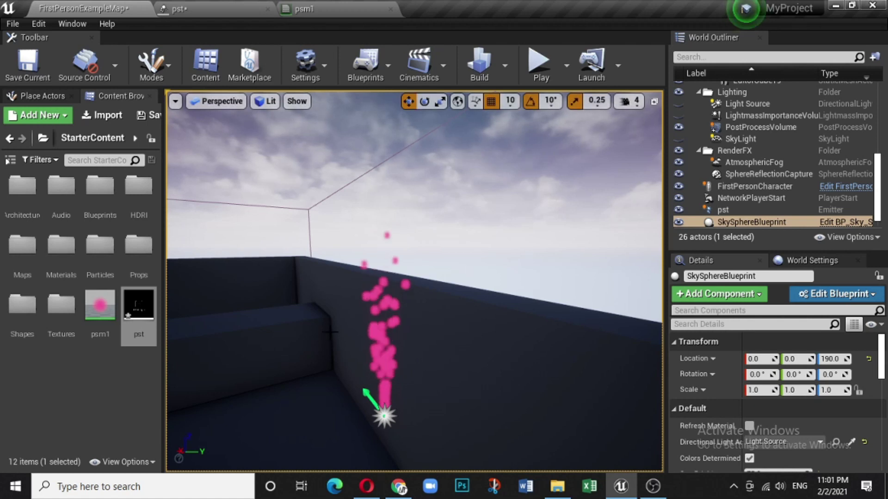
click(205, 8)
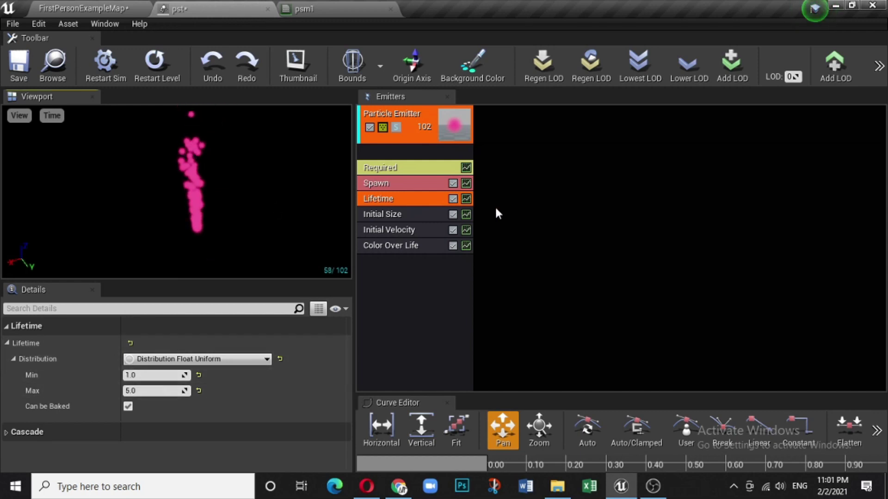
Step: Set the Initial Size module's Start Size to Max X and Y 30, Min X and Y 5, and view the particles in the level
click(412, 213)
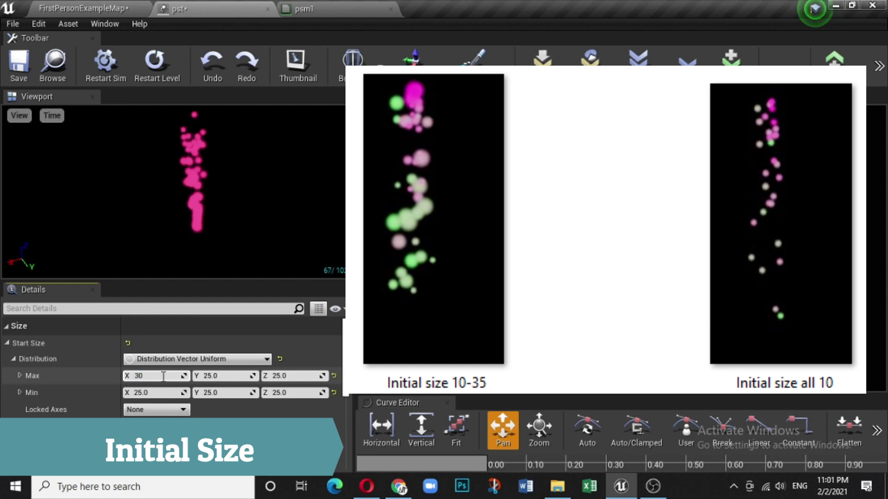
click(156, 393)
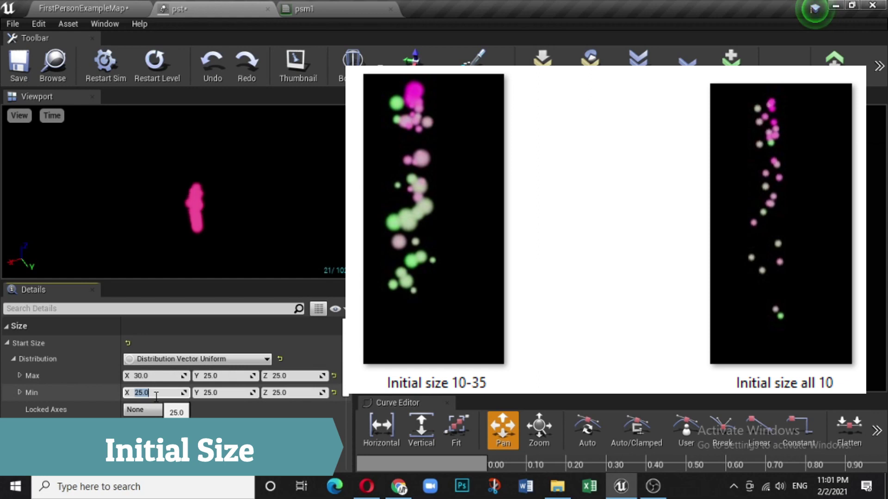
text(5)
click(220, 375)
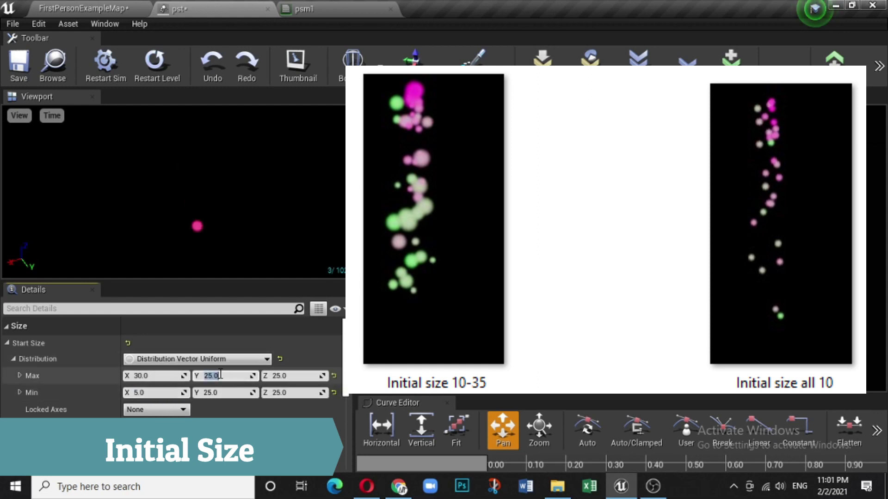
text(30)
click(225, 392)
text(5)
key(Return)
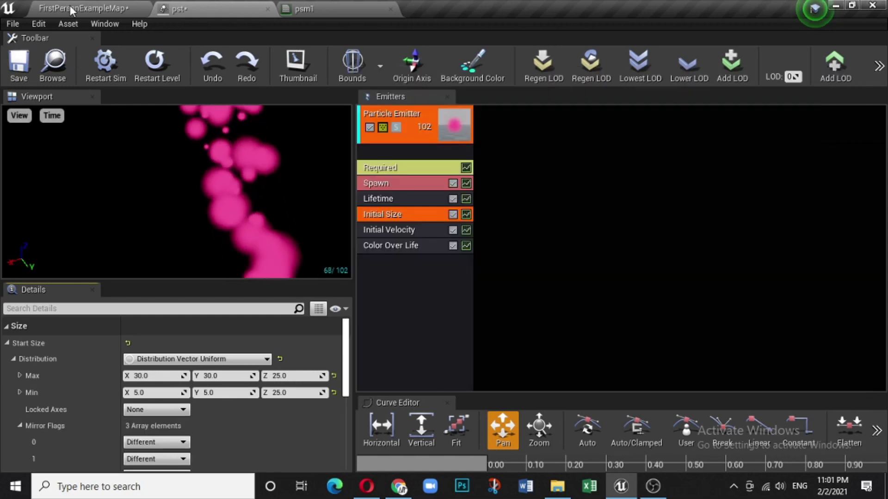
click(69, 4)
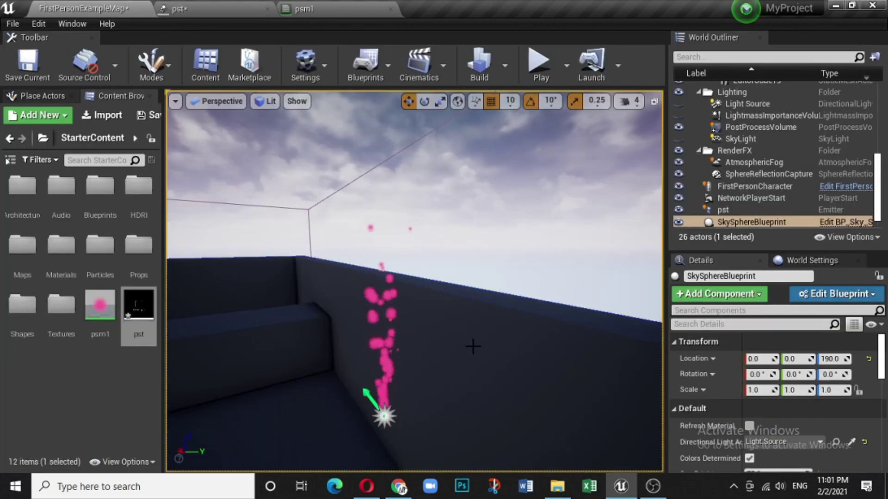
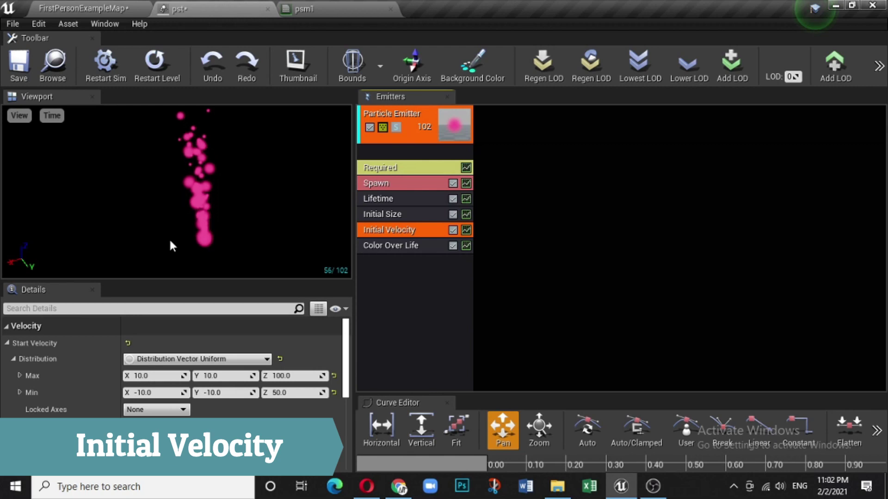
Step: Set the Initial Velocity module's Start Velocity to Max X 100, Max Z 0 and Min X -100
click(148, 375)
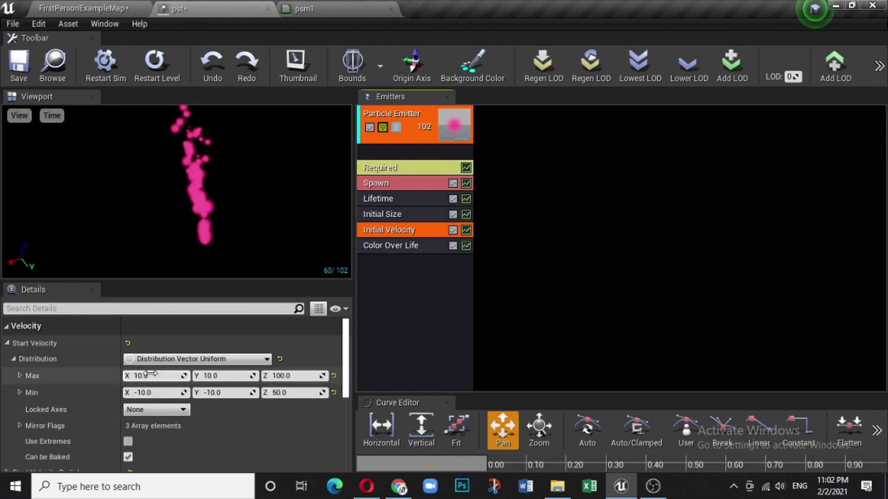
text(10)
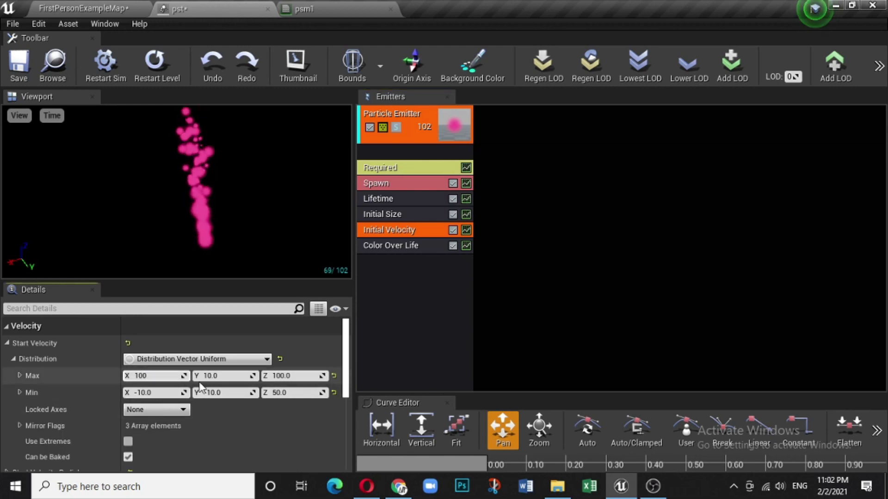
text(0)
key(Return)
text(0)
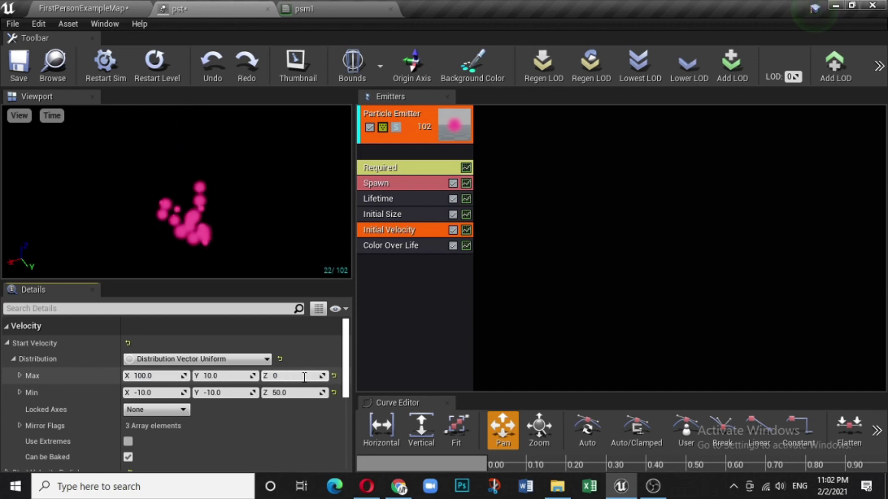
click(141, 392)
text(-100)
key(Return)
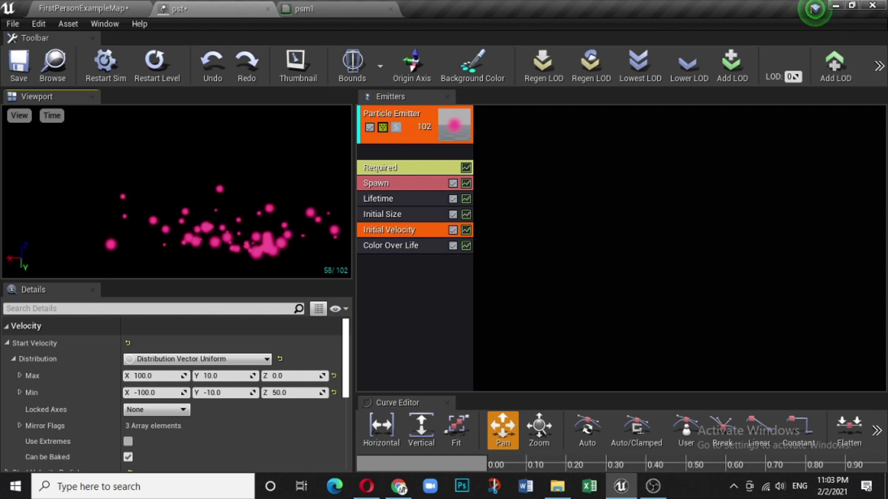
Step: Inspect the particle spread in the level, then undock the pst editor and place it beside the level viewport
click(81, 9)
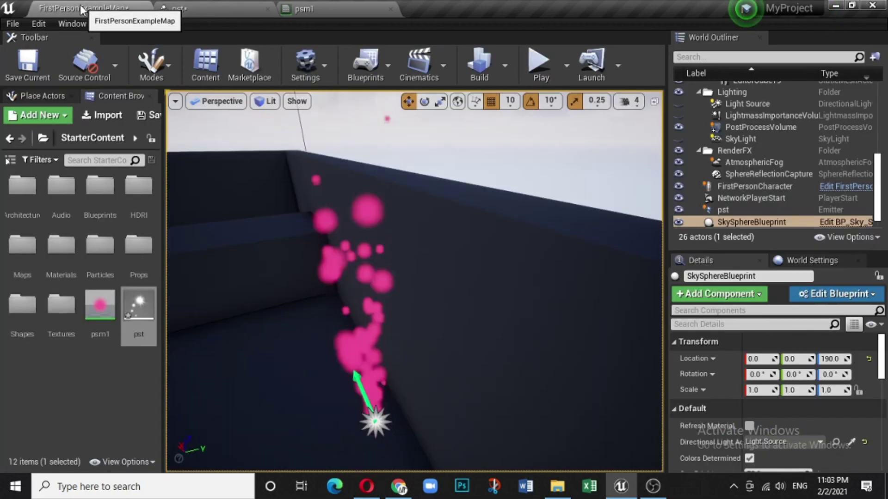
right_drag(423, 332, 453, 382)
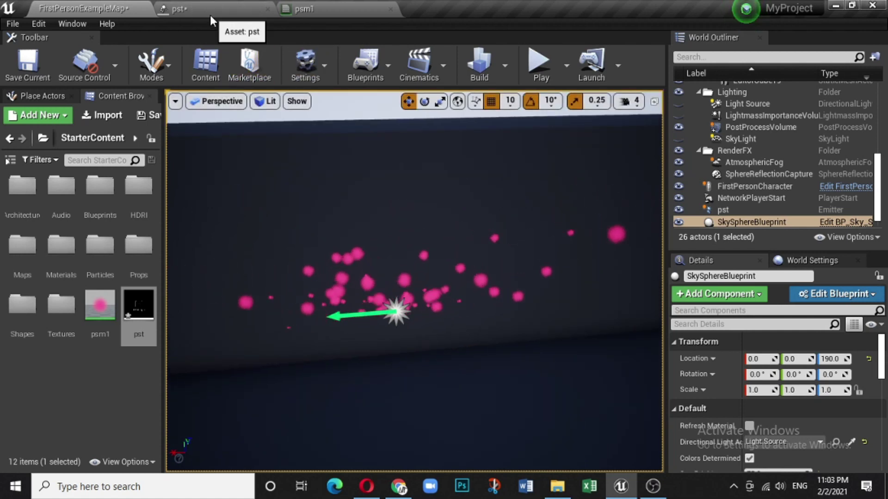
drag(210, 11, 584, 159)
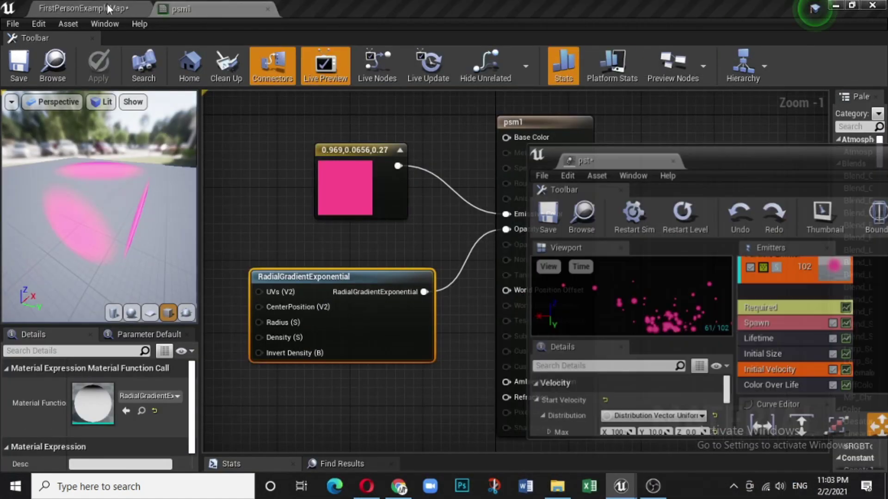
click(99, 9)
drag(716, 159, 704, 61)
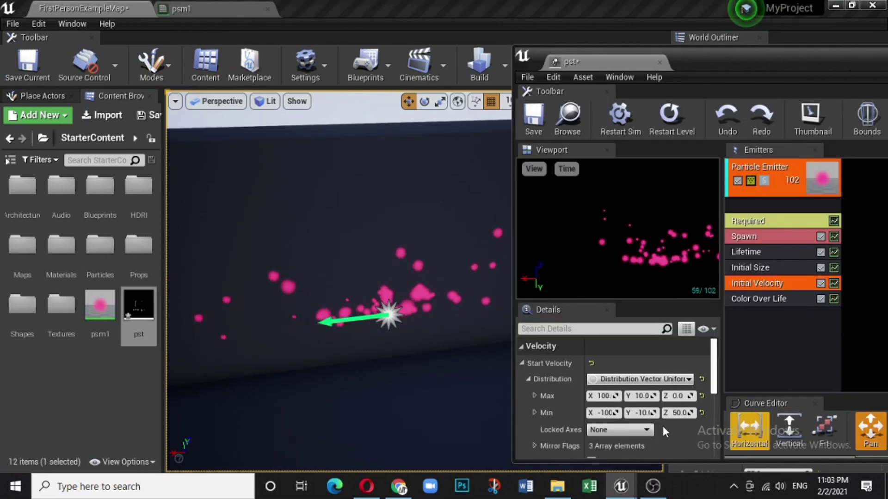
Step: Set Start Velocity's X to 10 for Max and Min, Max Y to 100 and Min Y to -100, and view the particle spread
click(607, 393)
text(10)
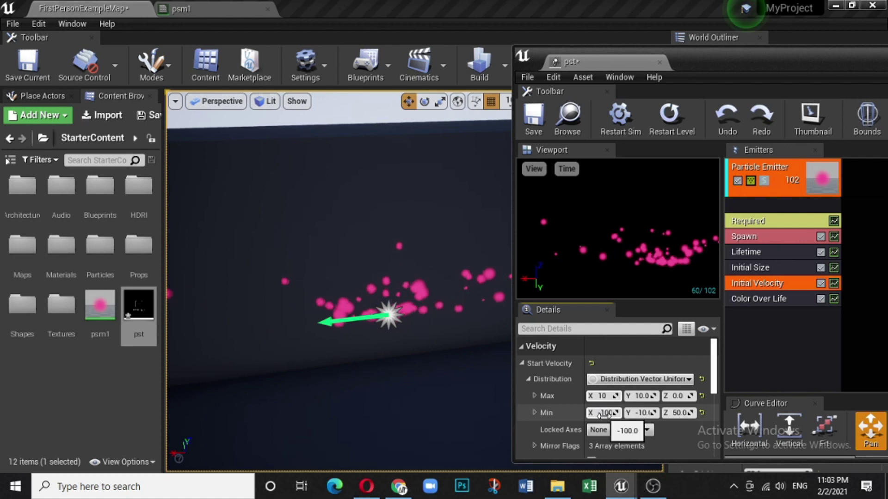
click(607, 412)
text(10)
click(641, 395)
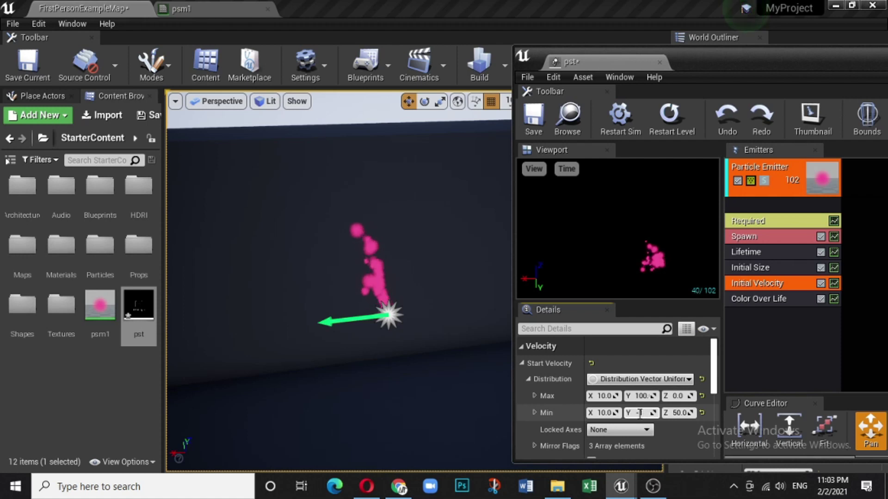
key(Return)
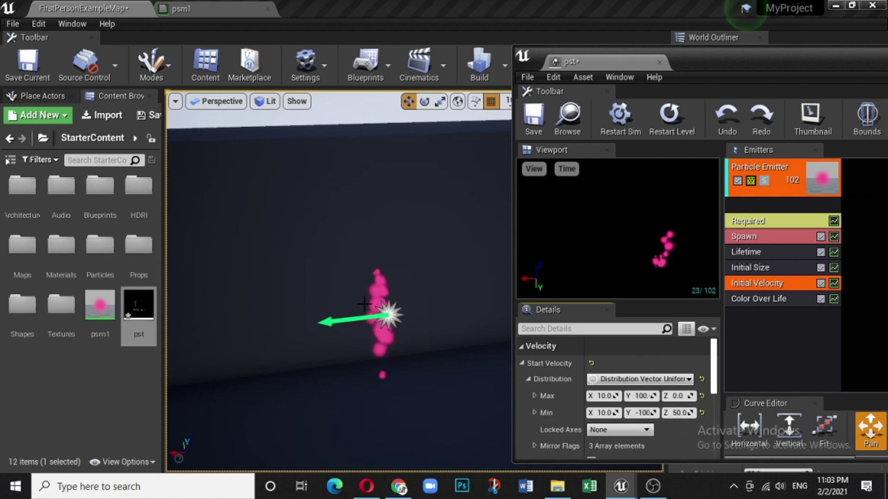
right_drag(371, 390, 282, 372)
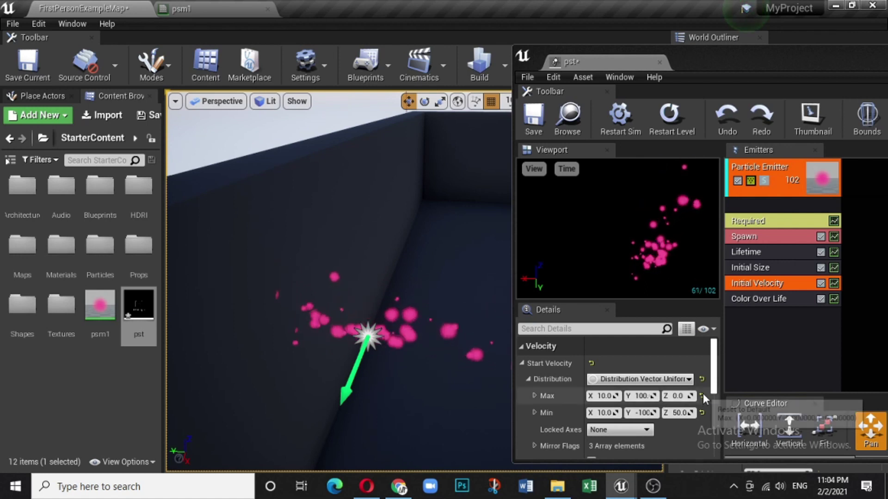
Step: Reset Start Velocity's Min and Max to default, then set Max to X 10, Y 10, Z -100 and Min X and Y to 10
click(702, 412)
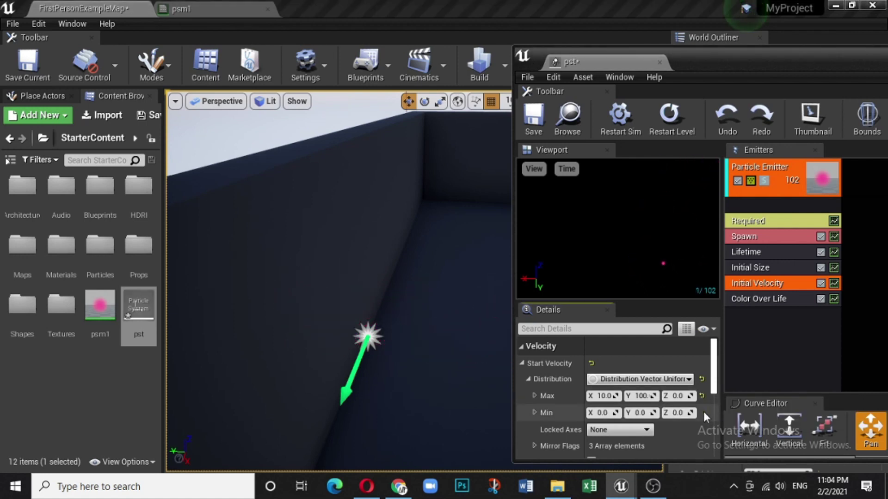
click(702, 396)
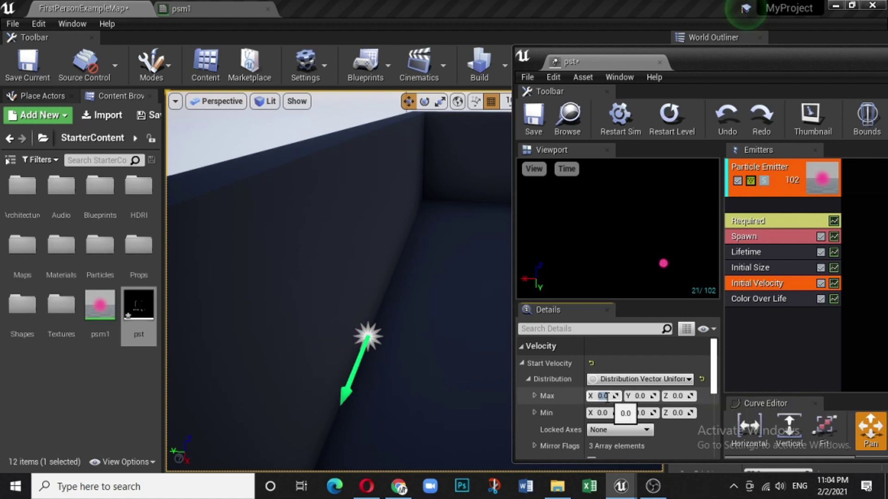
key(Return)
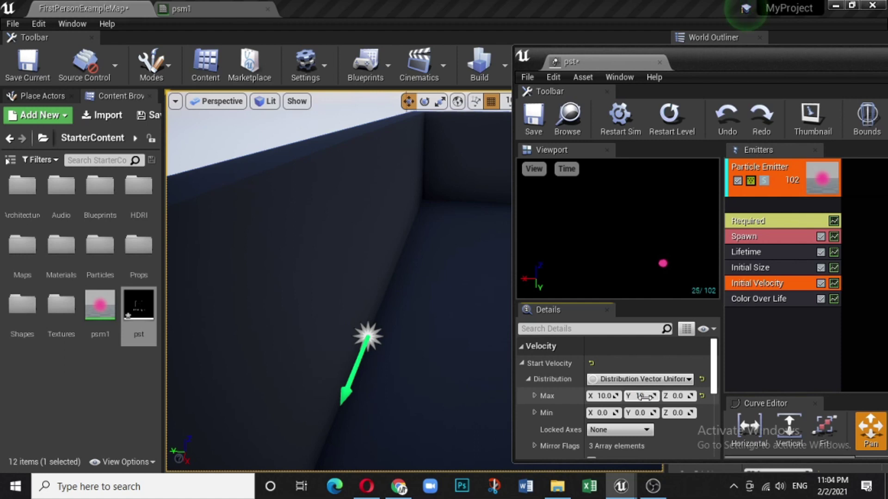
click(674, 396)
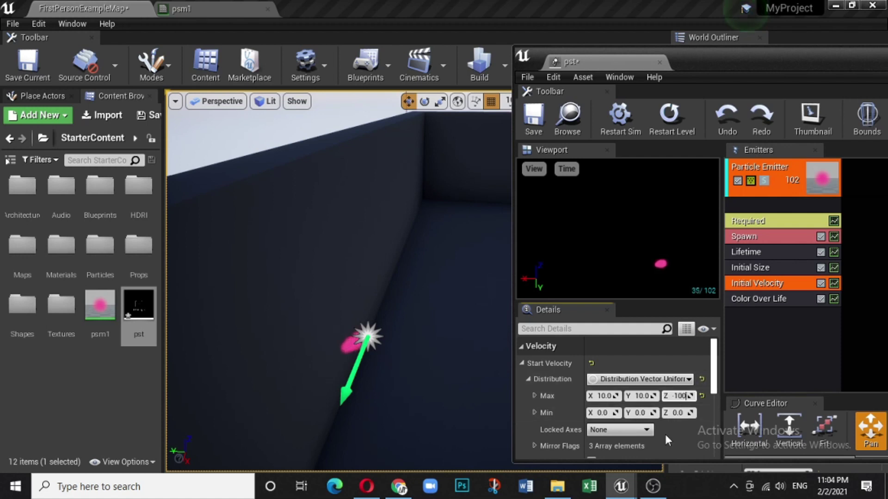
click(601, 413)
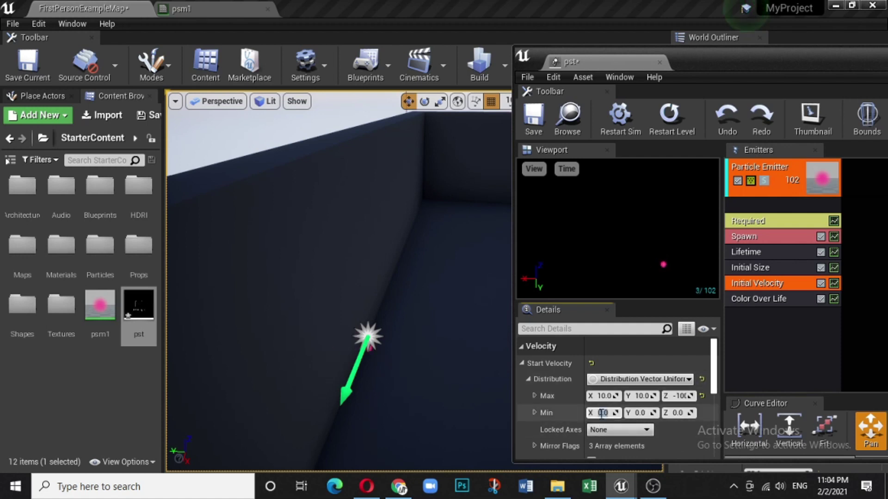
click(637, 413)
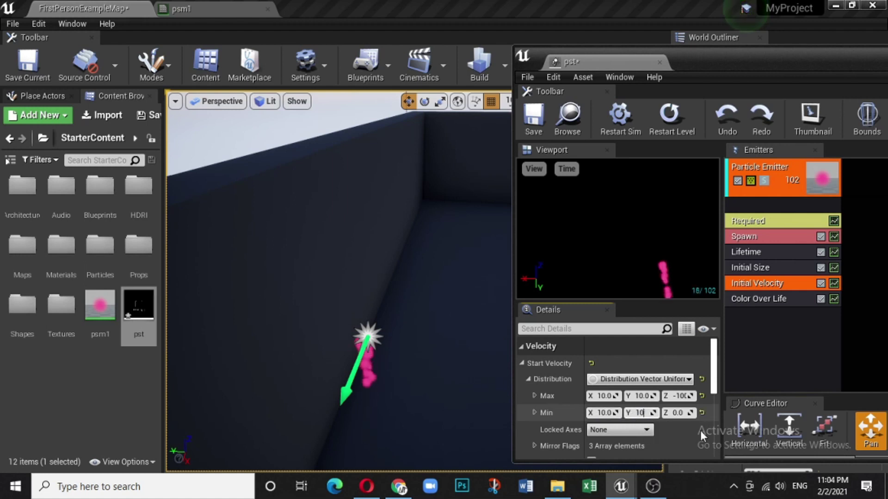
key(Return)
Step: Select the pst emitter in the level and raise it along its vertical axis to near the top of the wall
right_drag(337, 277, 337, 233)
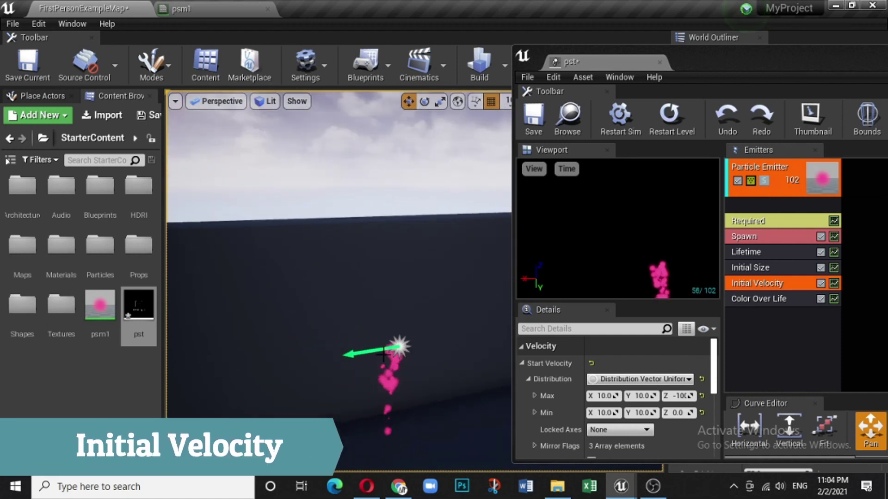
click(399, 347)
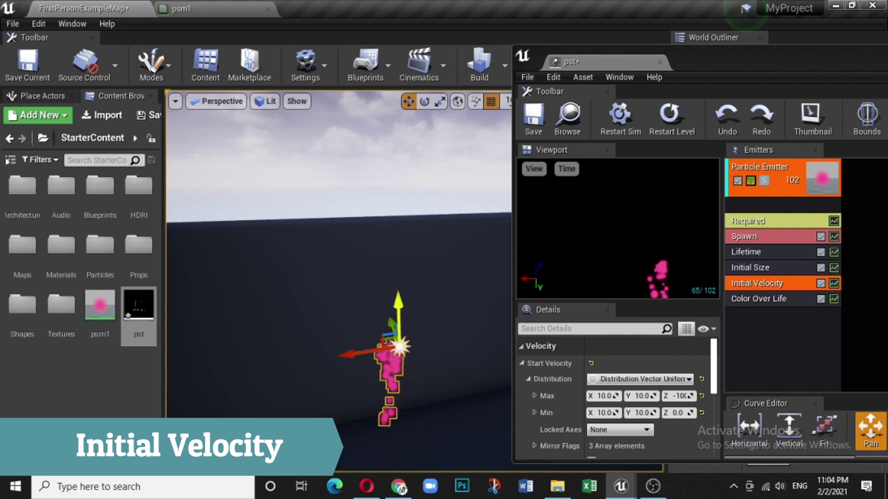
drag(396, 310, 424, 152)
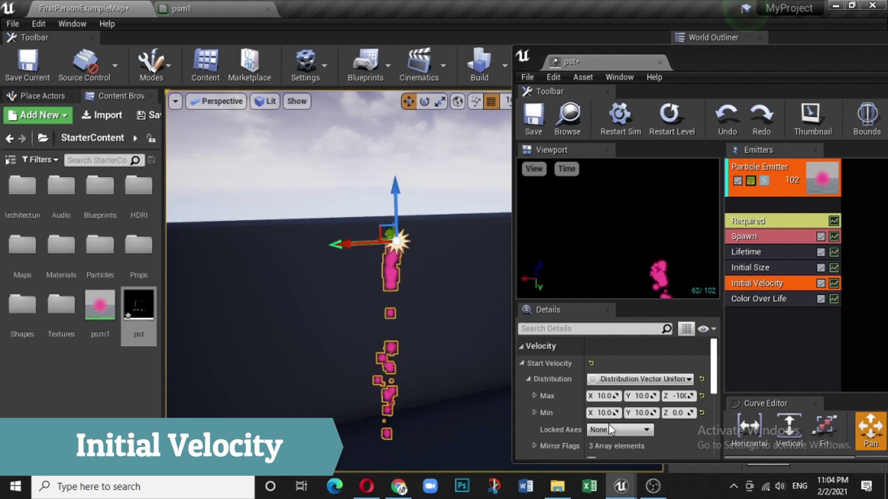
Step: Set Start Velocity's Max X and Y to 100 and Min X and Y to -100, and deselect the emitter in the level
click(606, 397)
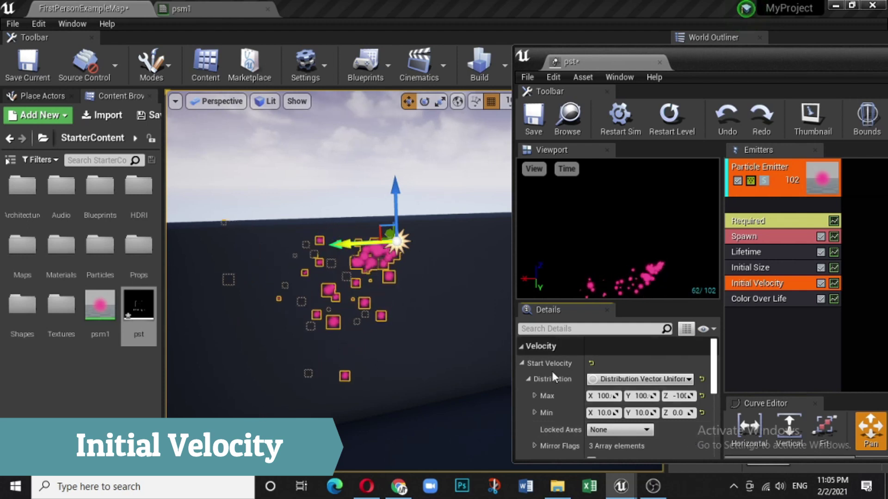
click(600, 413)
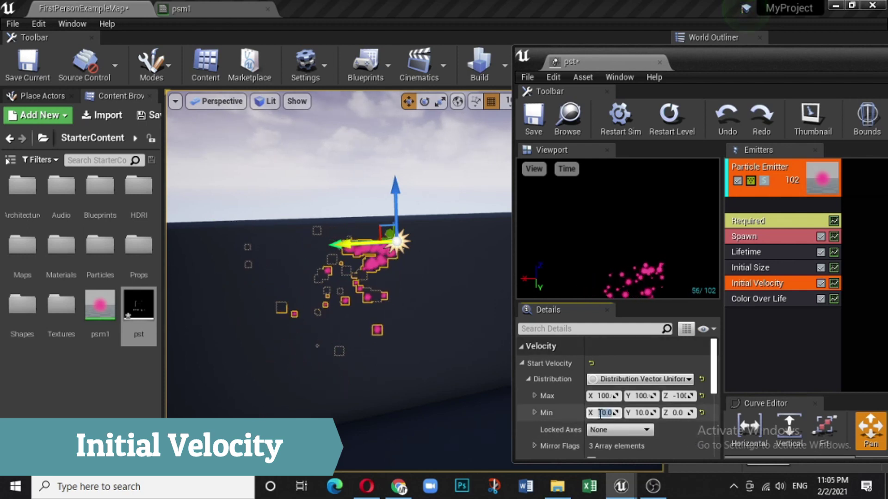
text(-100)
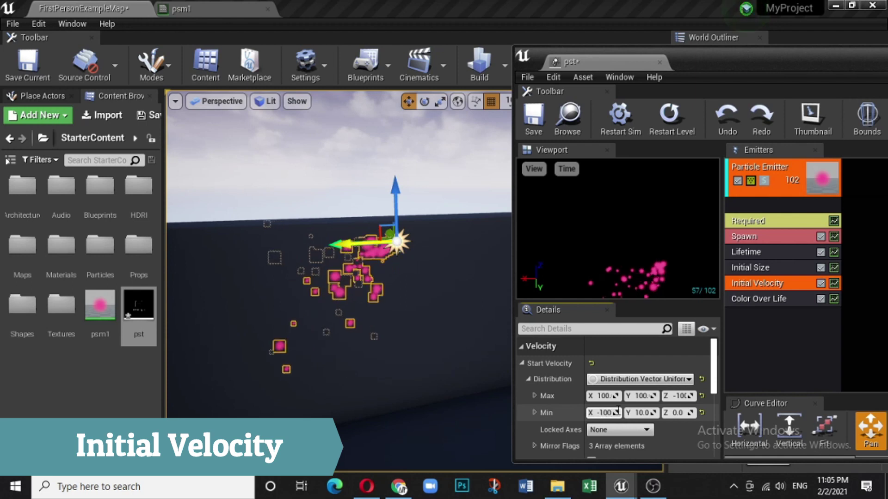
key(Return)
click(639, 413)
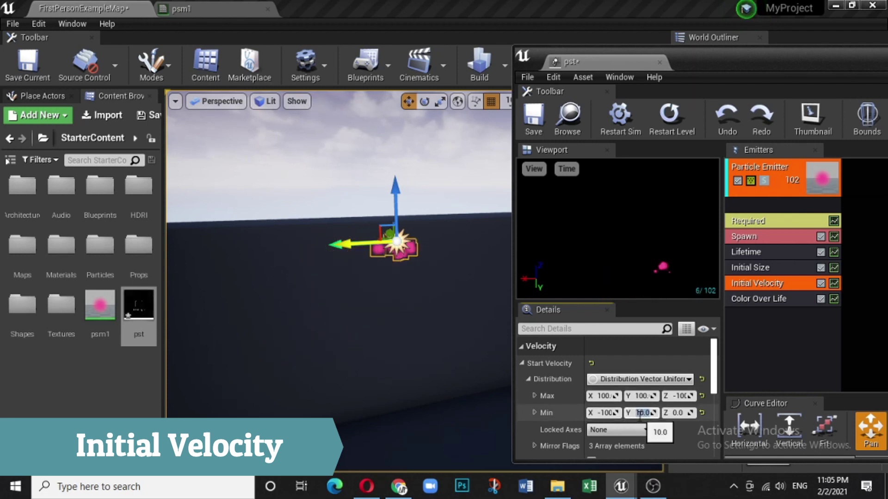
text(-100)
key(Return)
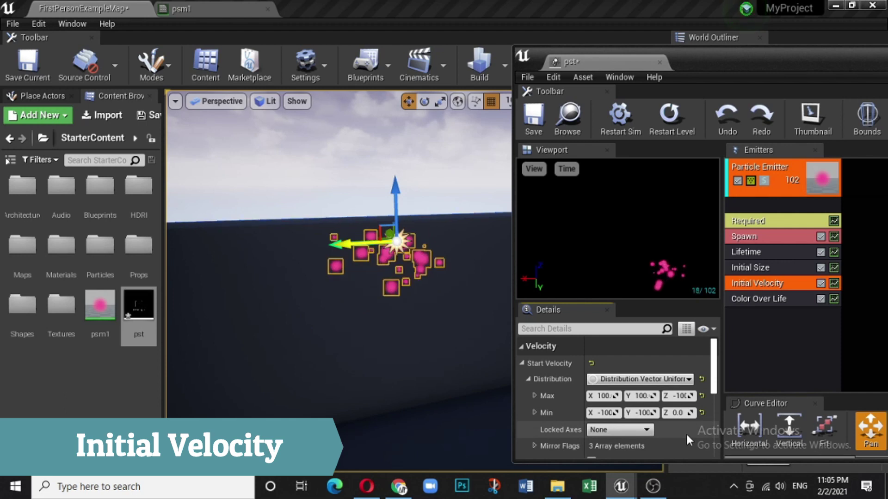
click(411, 154)
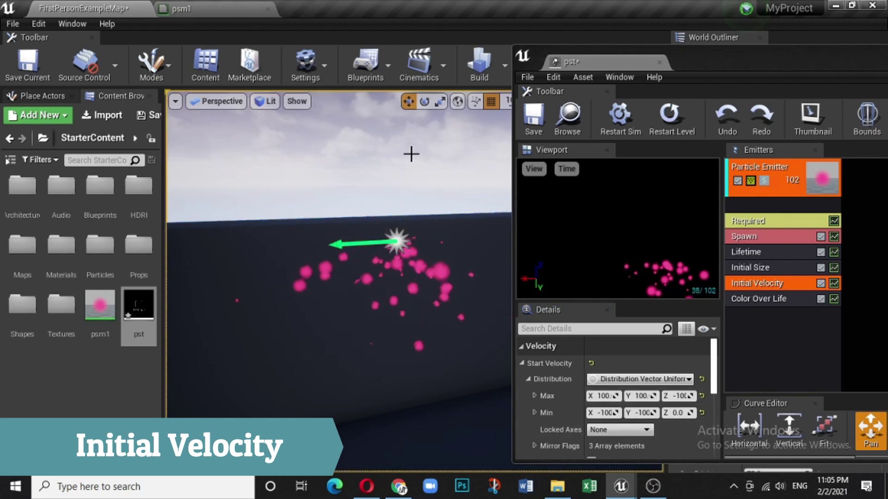
Step: Set Start Velocity's Max X and Y to 10 and Min X and Y to -10
click(603, 413)
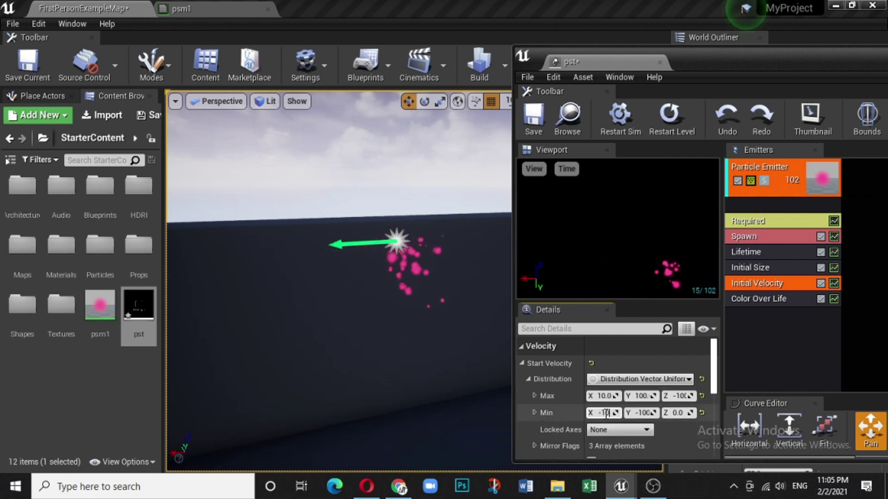
text(-10)
click(641, 396)
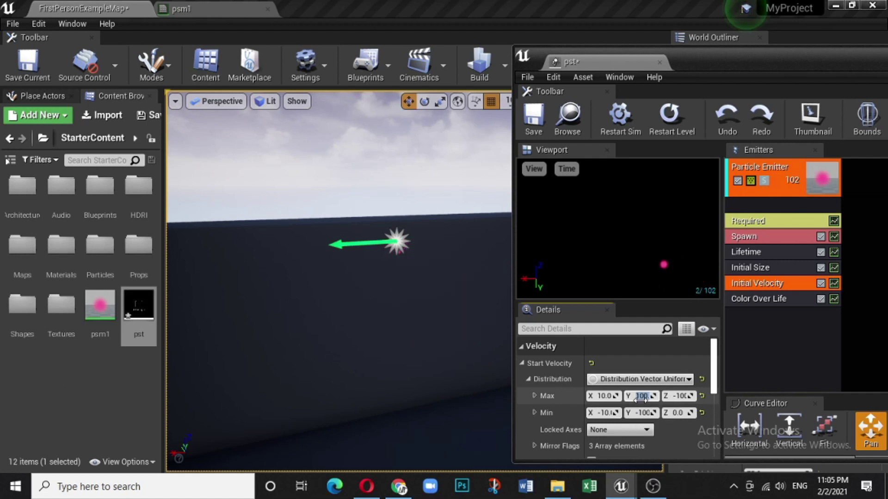
text(10)
click(643, 413)
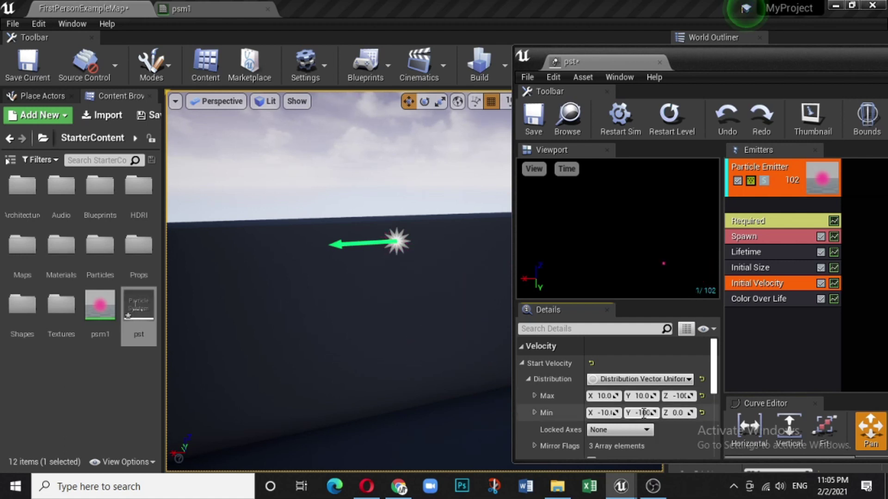
text(-10)
key(Return)
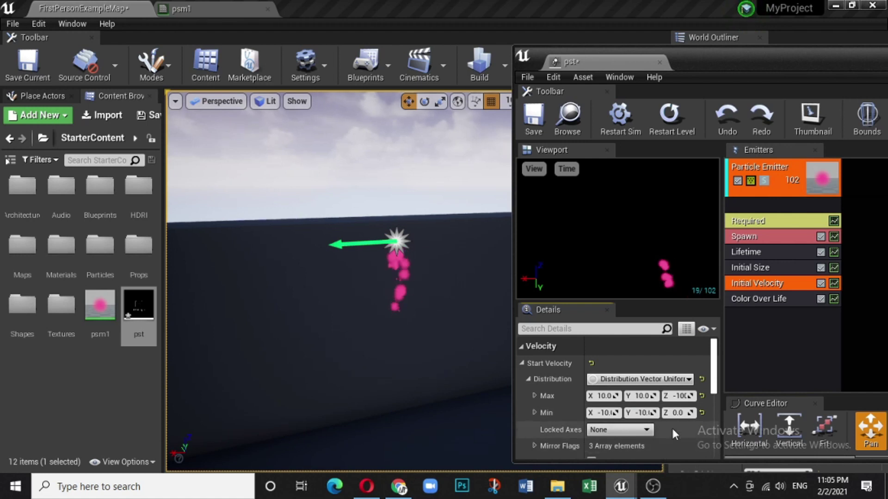
Step: Set Start Velocity's Max Z to 100, and lower the pst emitter along its vertical axis in the level
click(676, 397)
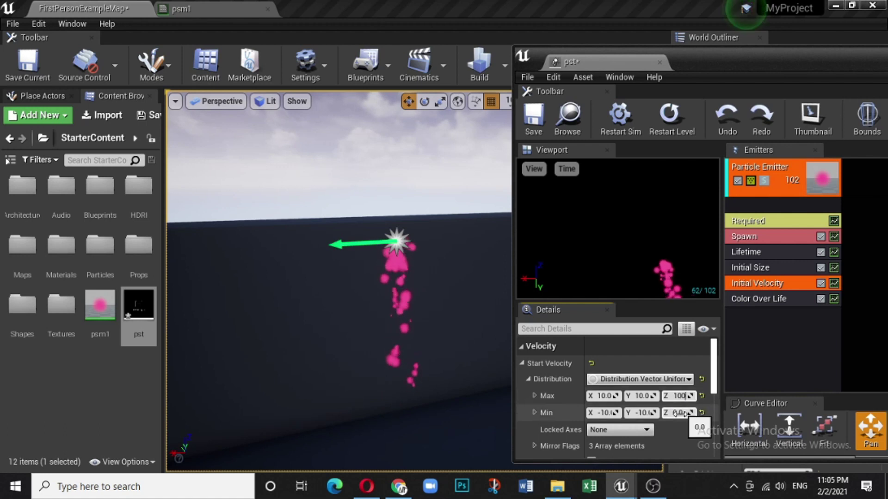
click(679, 413)
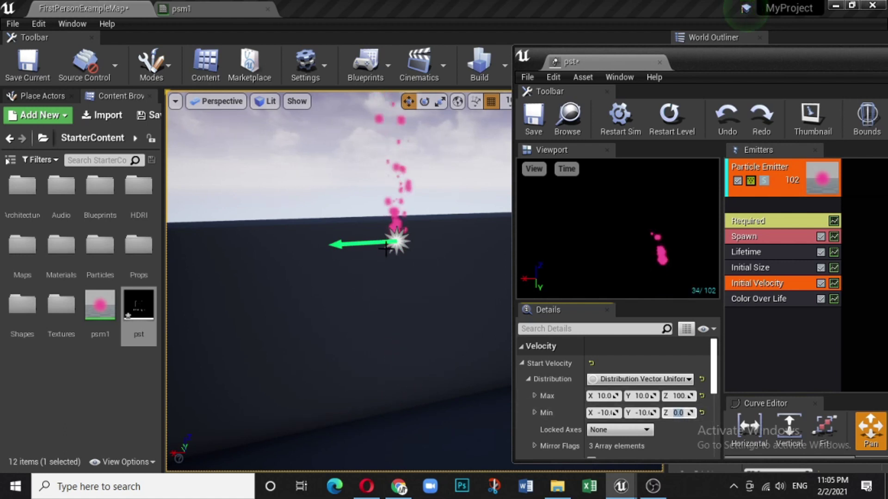
click(396, 238)
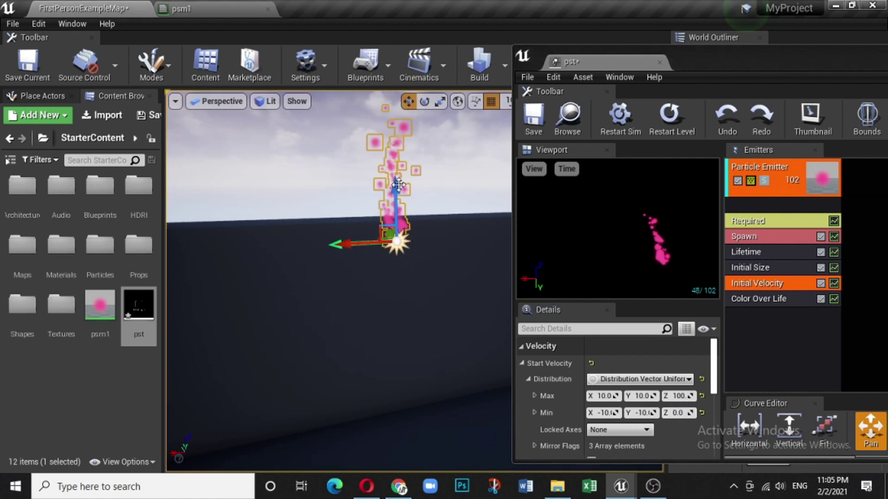
drag(396, 185, 396, 273)
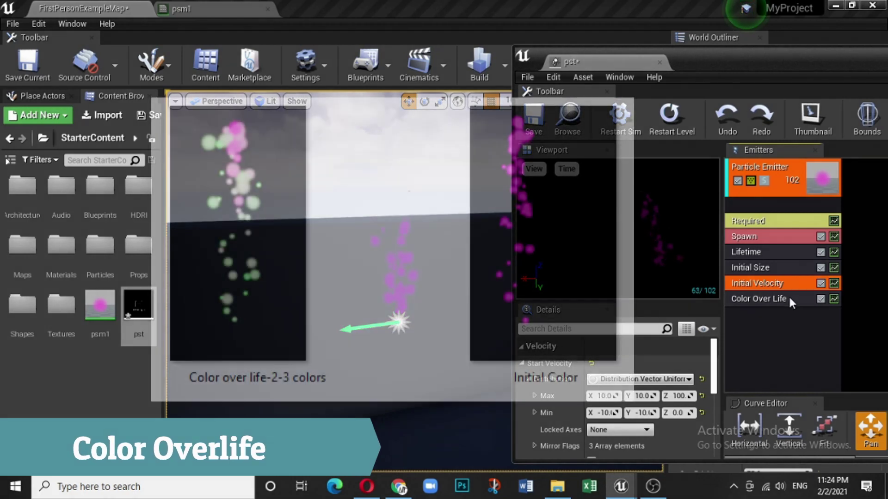
Step: Select the emitter's Color Over Life module and add a first point to its constant curve
click(789, 297)
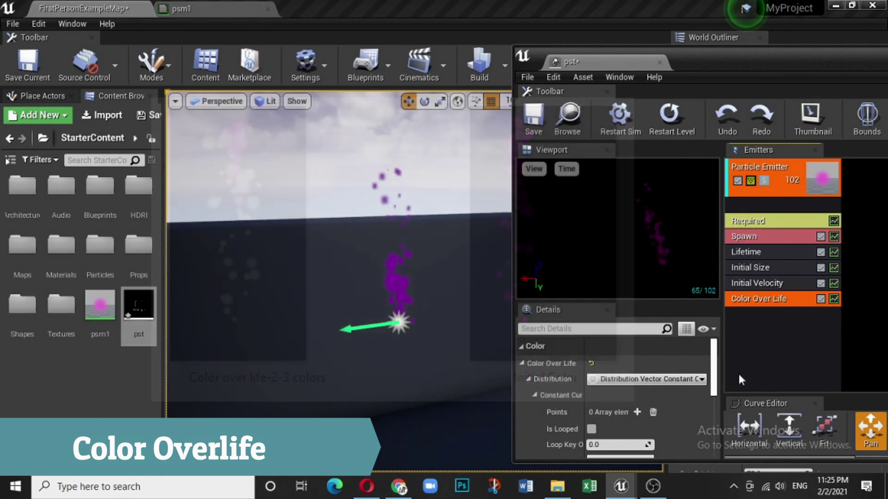
click(520, 347)
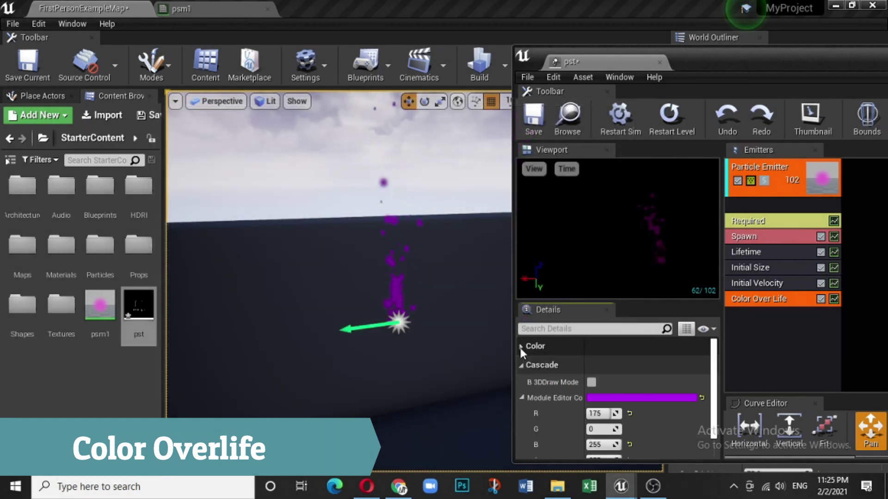
click(521, 347)
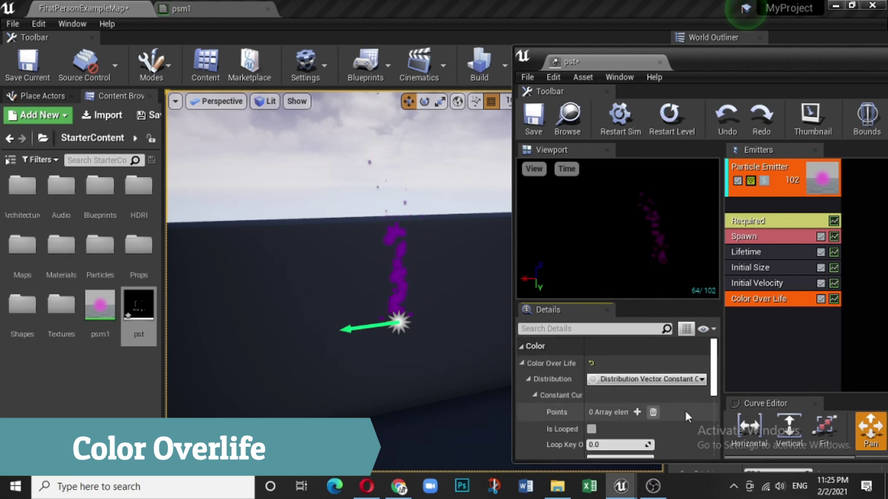
click(638, 411)
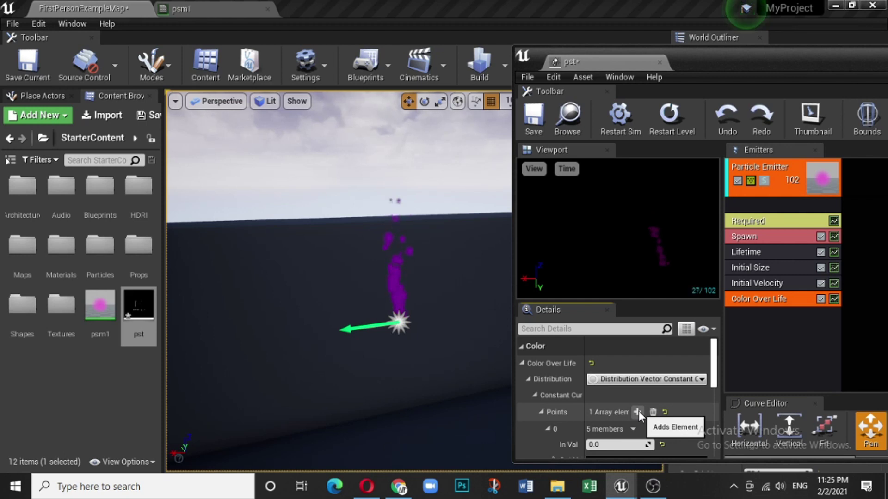
scroll(639, 411, down, 2)
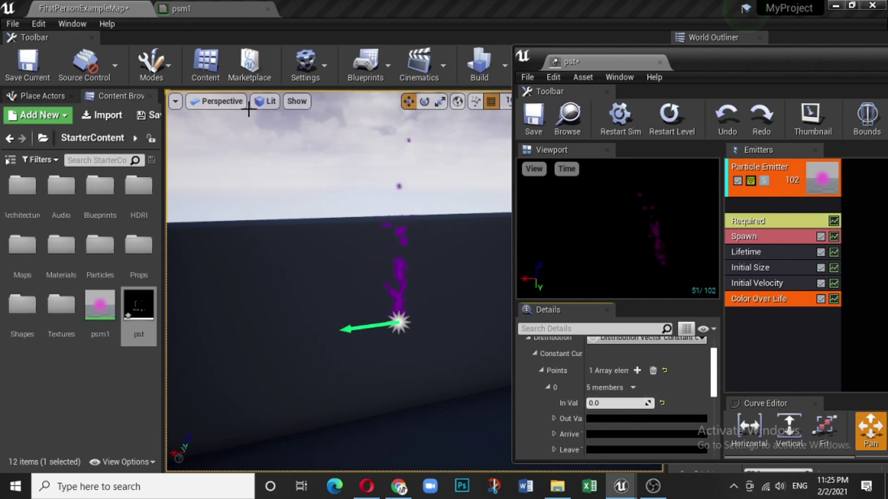
Step: In the psm1 material, move the pink constant node closer to the material's result node and add a Particle Color node
click(221, 9)
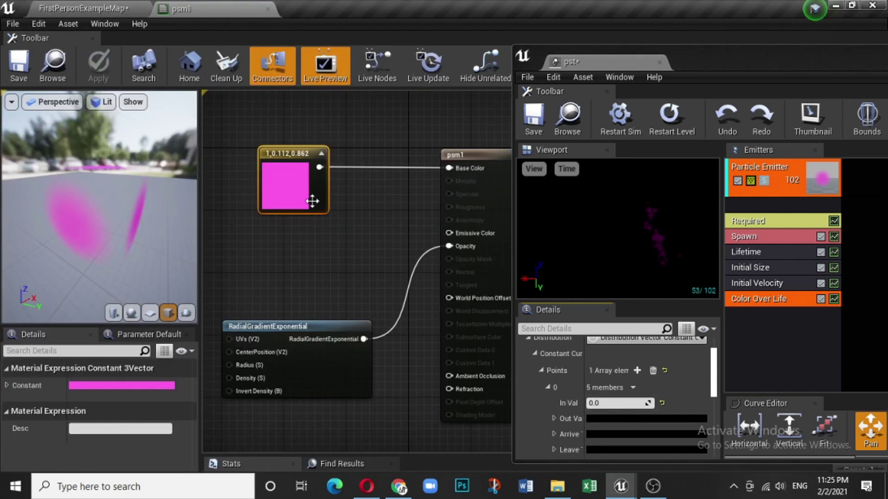
click(89, 10)
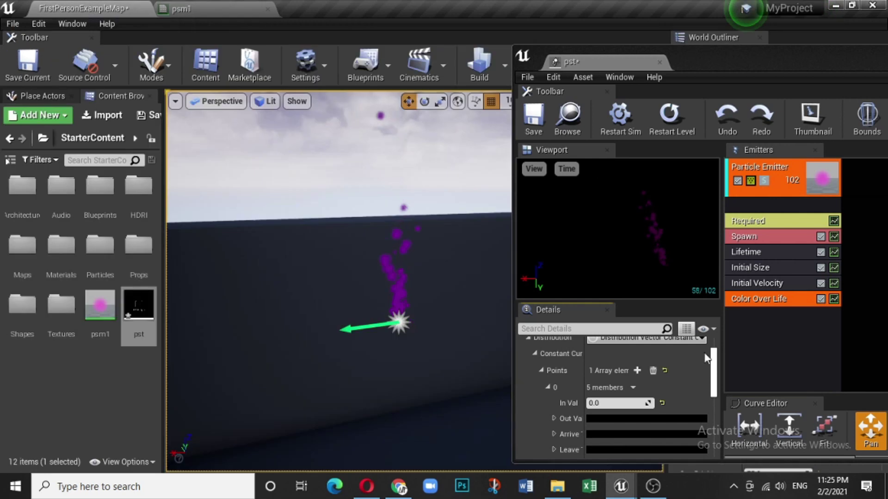
click(220, 11)
drag(290, 153, 363, 157)
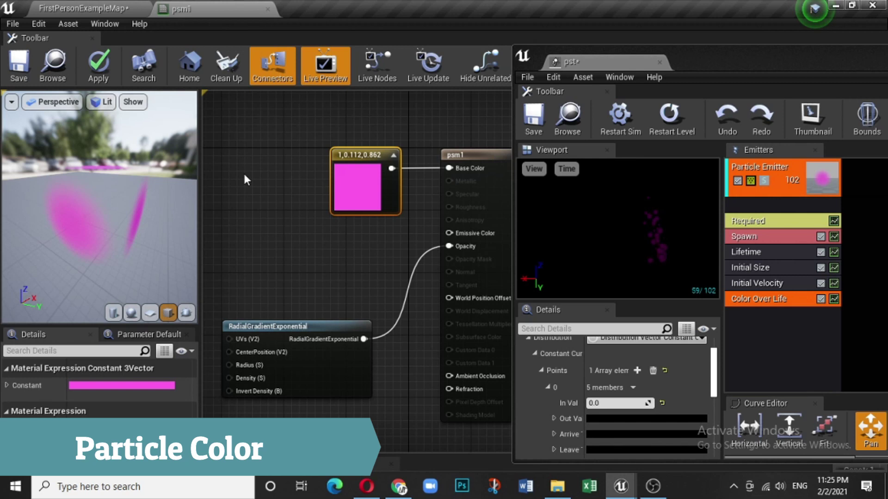
right_click(244, 175)
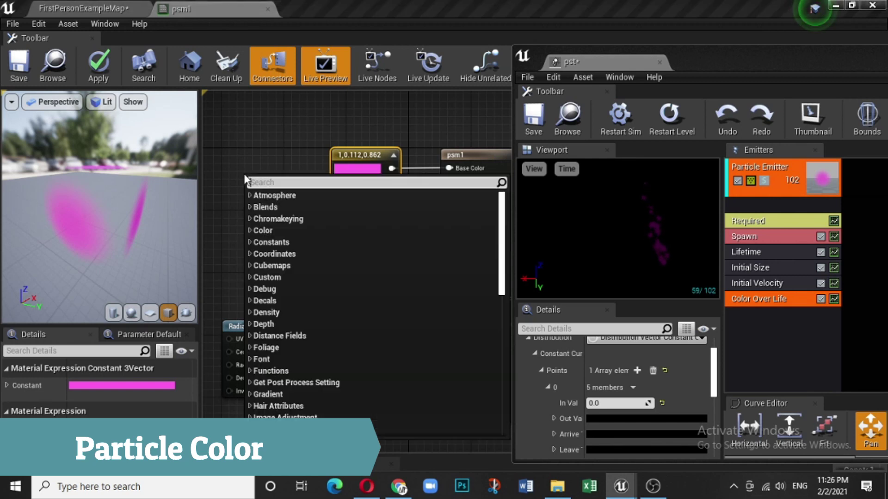
text(PART)
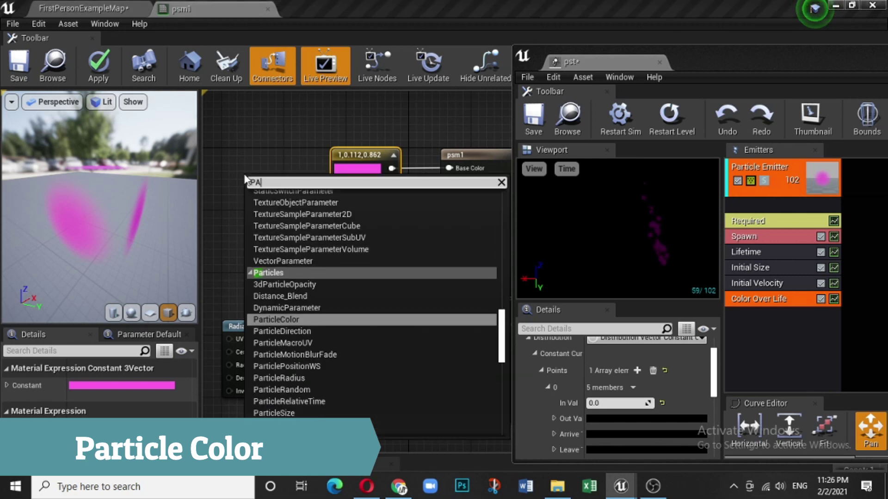
click(290, 319)
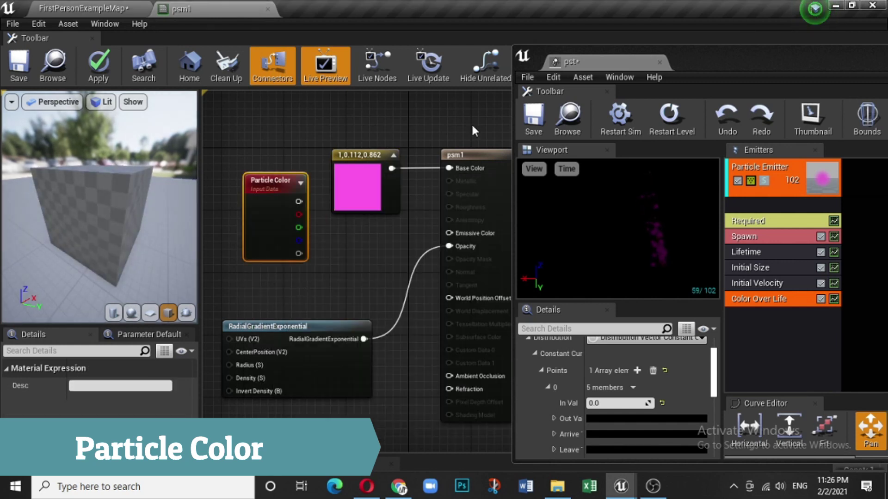
Step: Replace the pink constant with the Particle Color node, connected to Emissive Color, and save the psm1 material
click(362, 154)
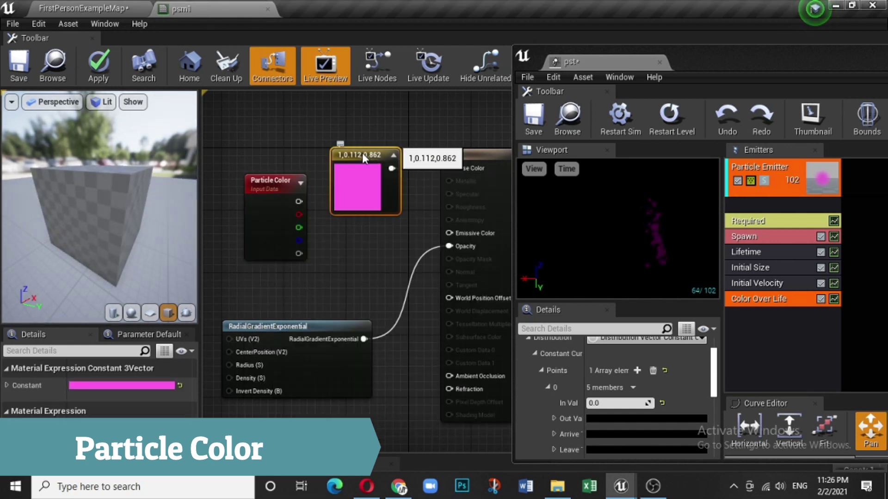
key(Delete)
drag(288, 173, 469, 233)
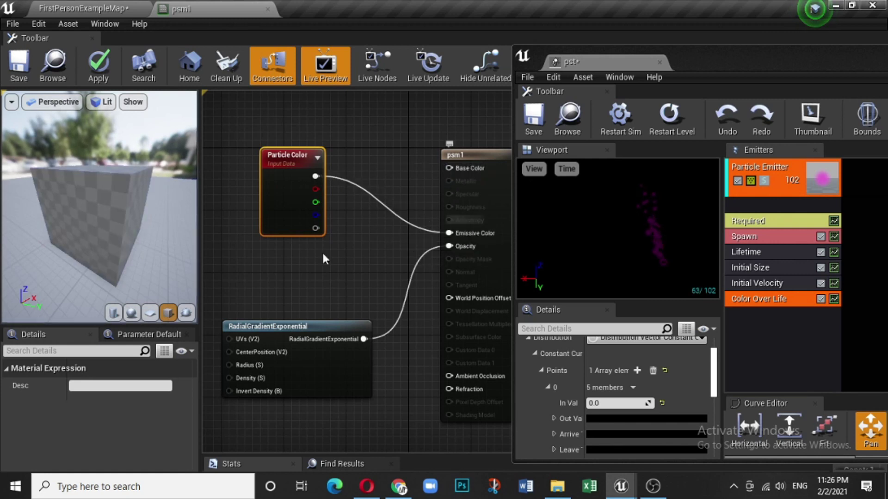
click(18, 65)
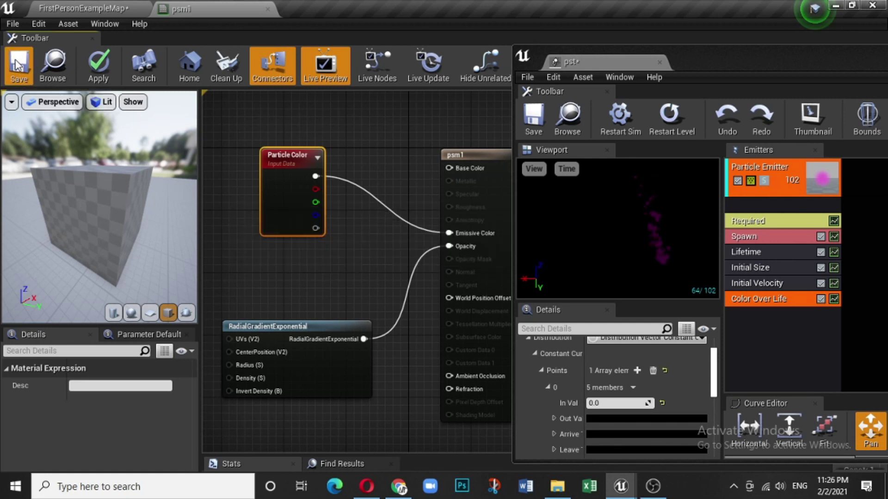
Step: Back in the level, set the Out Val of Color Over Life's point 0 to bright magenta, hex sRGB FF17D6FF
click(81, 10)
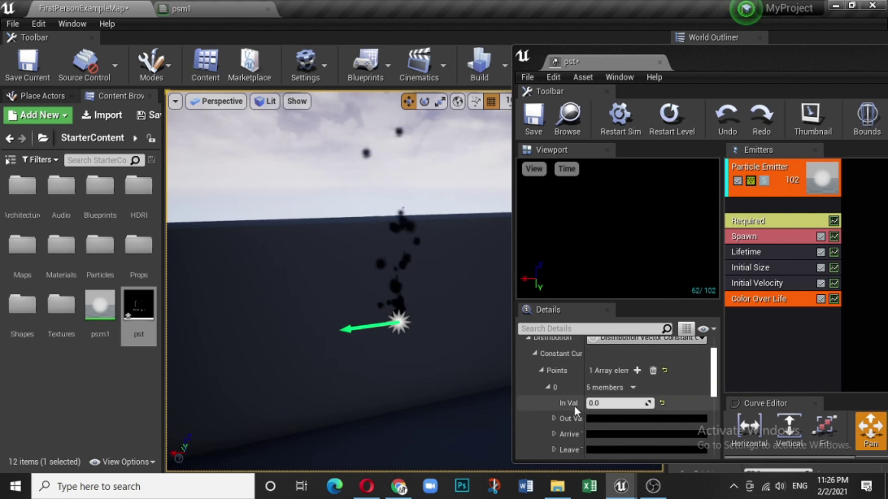
scroll(589, 401, down, 1)
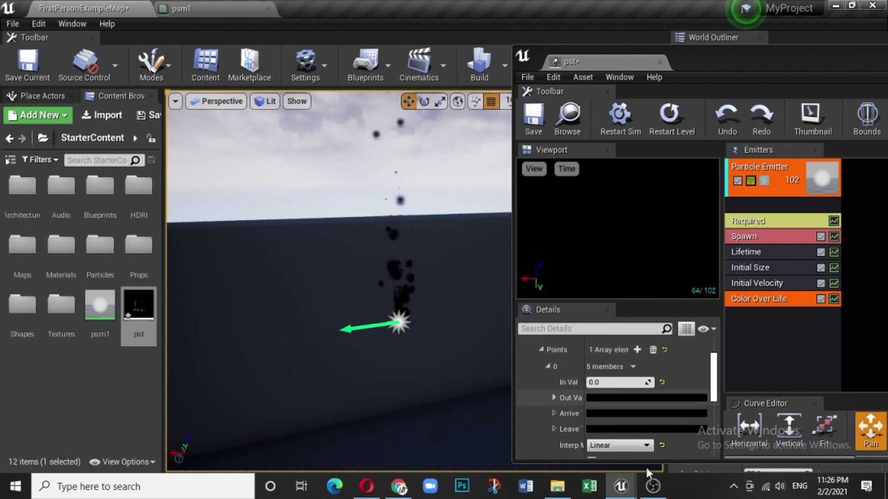
scroll(613, 417, down, 3)
scroll(614, 416, up, 4)
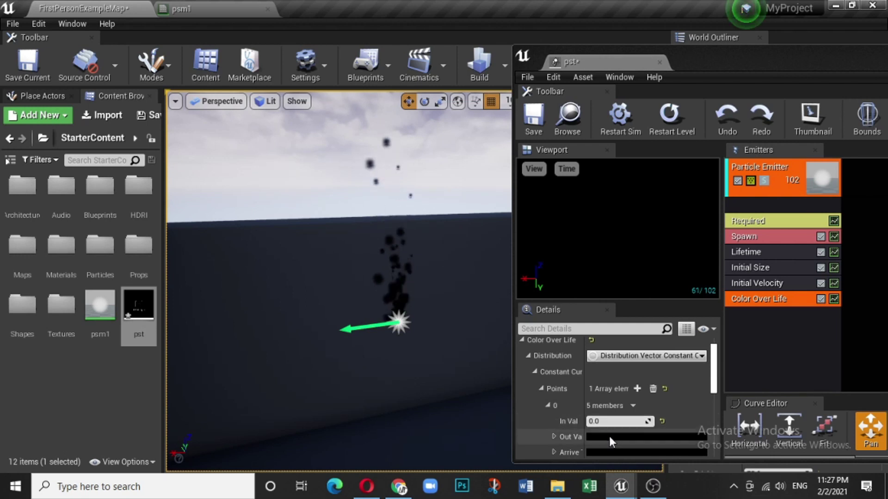
click(609, 436)
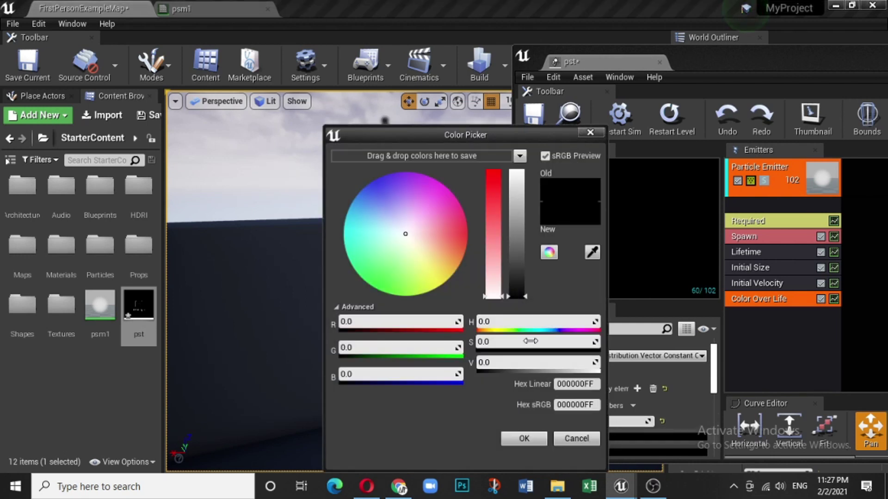
click(453, 194)
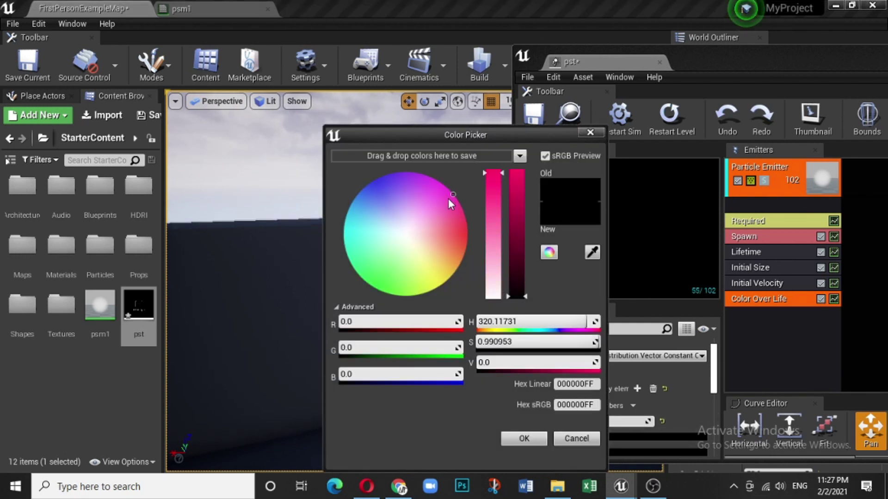
click(518, 170)
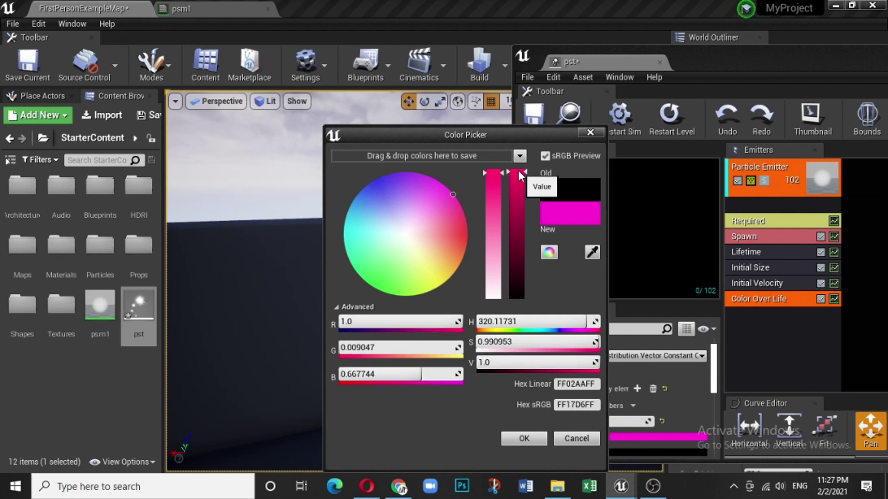
click(514, 439)
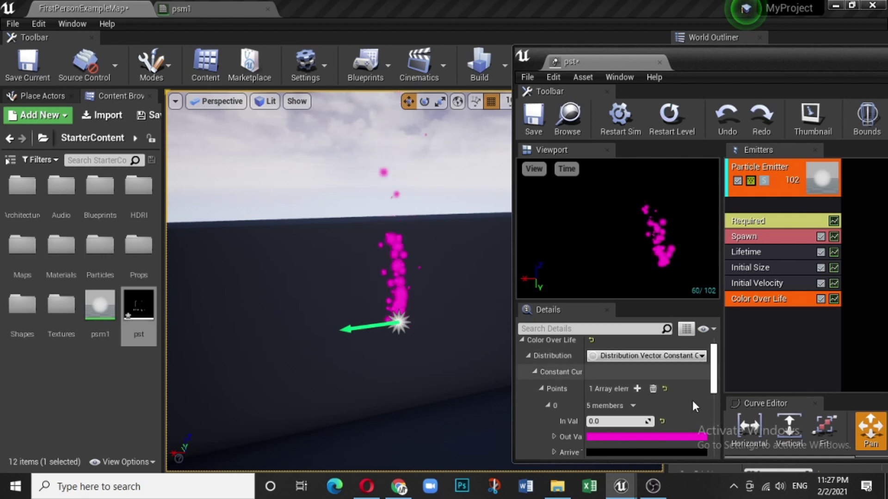
Step: Add a second point to Color Over Life's constant curve and set its In Val to 0.5
scroll(686, 389, down, 3)
scroll(686, 389, down, 3)
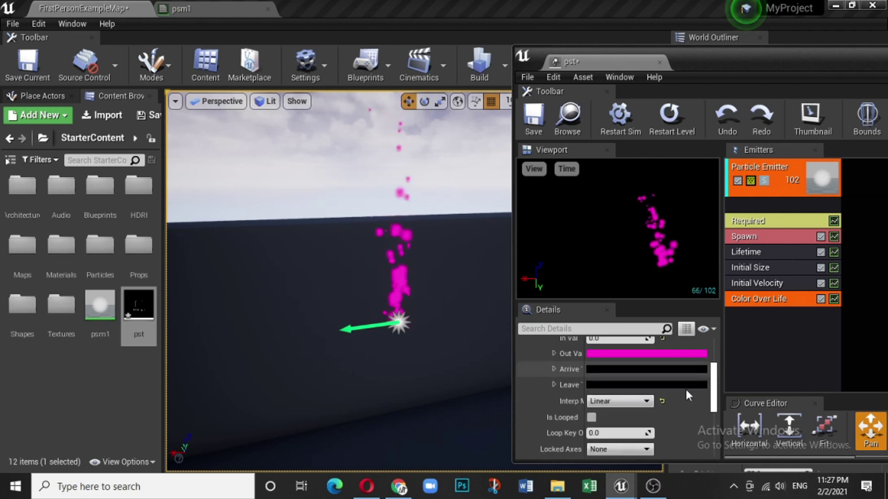
scroll(686, 388, up, 6)
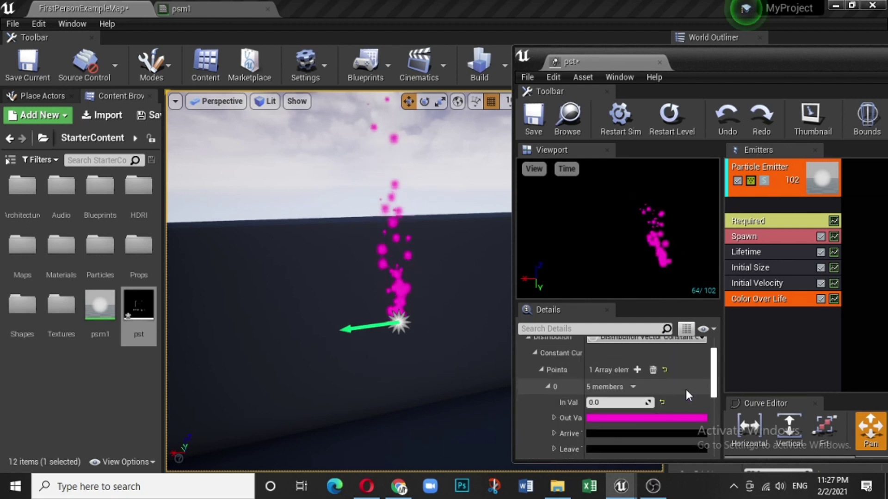
click(639, 392)
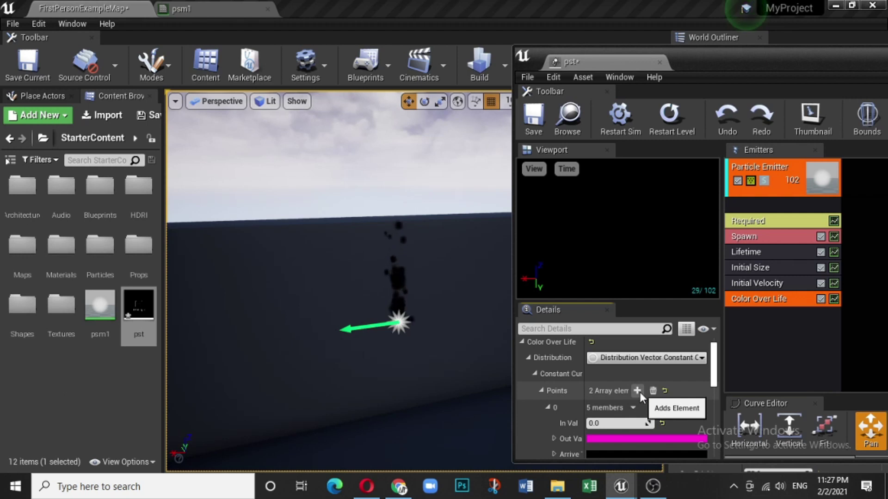
scroll(681, 381, down, 3)
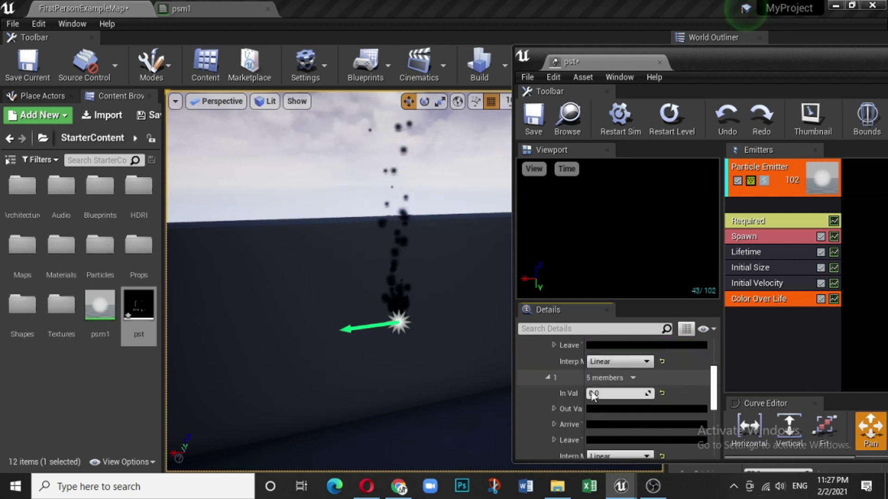
click(611, 414)
text(.5)
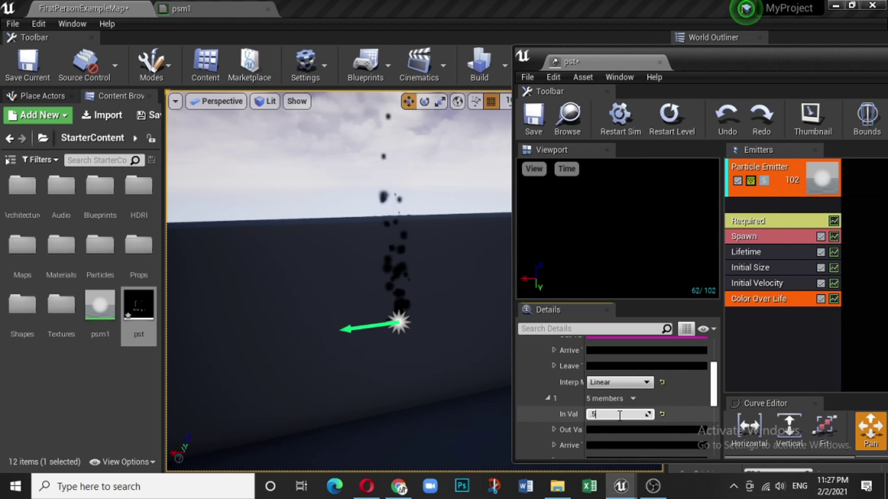
key(Return)
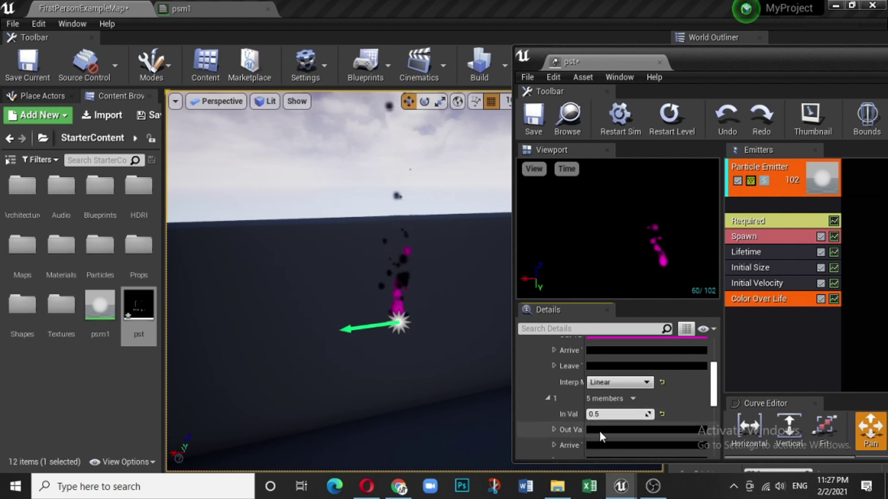
Step: Set the Out Val of Color Over Life's point 1 to bright light green, hex sRGB 7BFD79FF
click(608, 426)
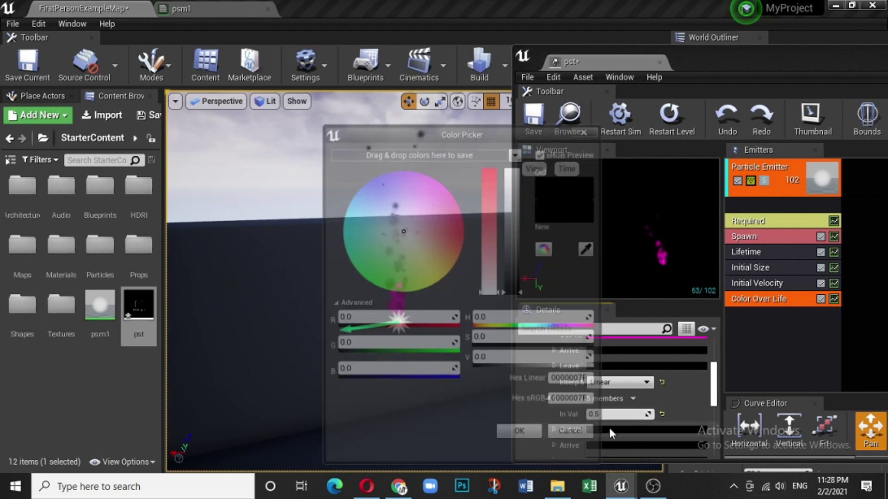
click(381, 277)
click(521, 178)
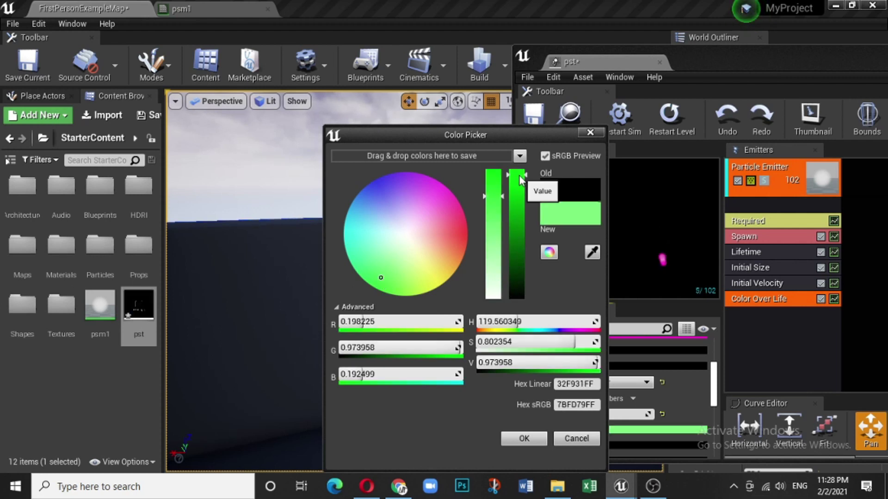
click(524, 439)
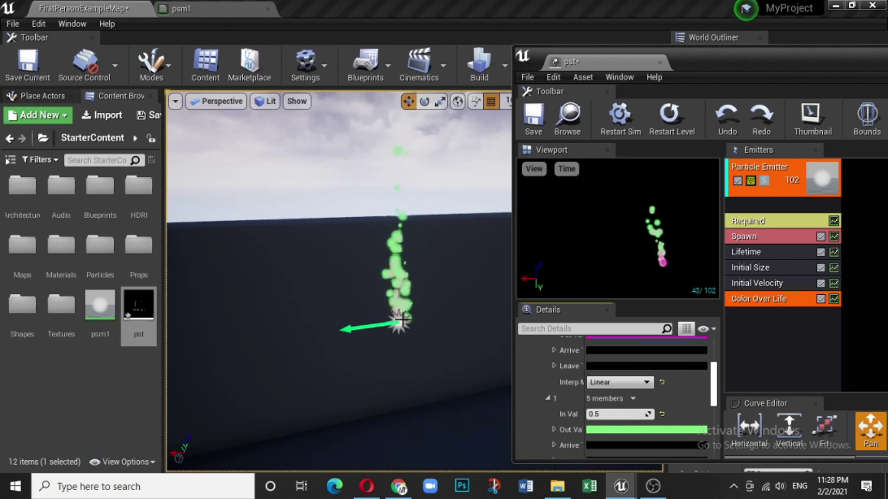
Step: Set the In Val of Color Over Life's point 1 to 1.0
click(617, 414)
text(1)
key(Return)
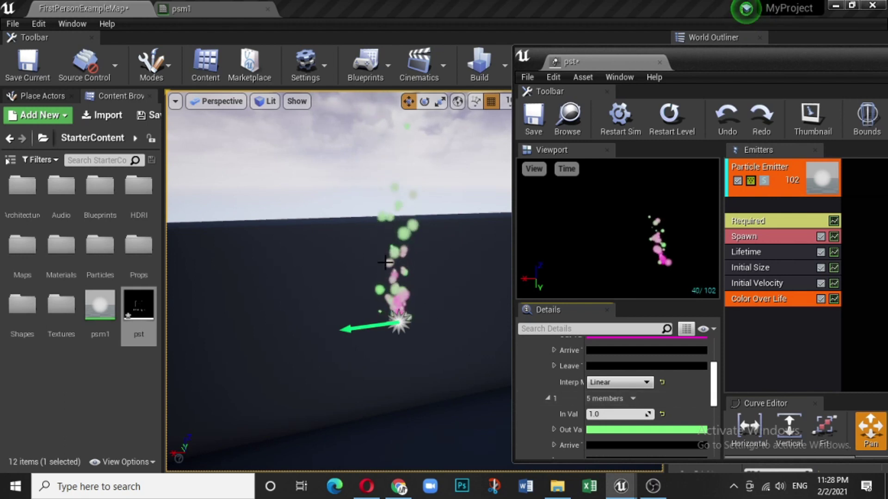
scroll(615, 393, down, 3)
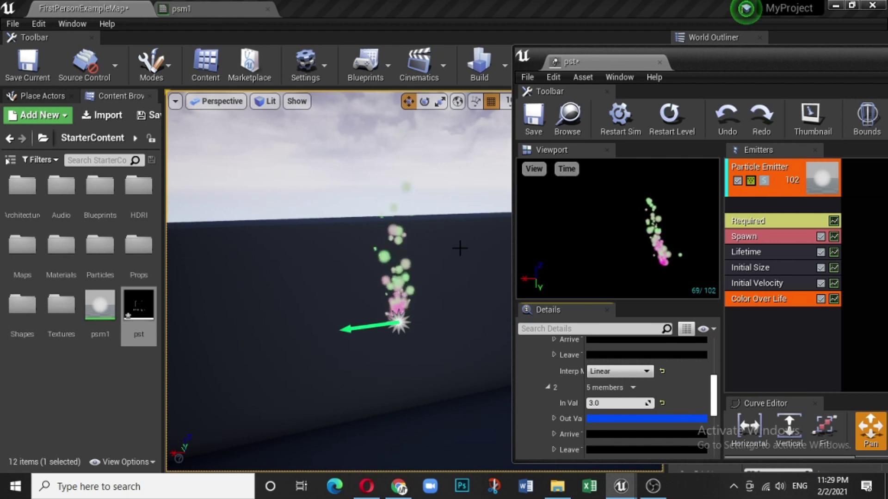
Step: Add an Acceleration module to the particle emitter and expand its acceleration distribution down to the Max and Min values
right_click(762, 317)
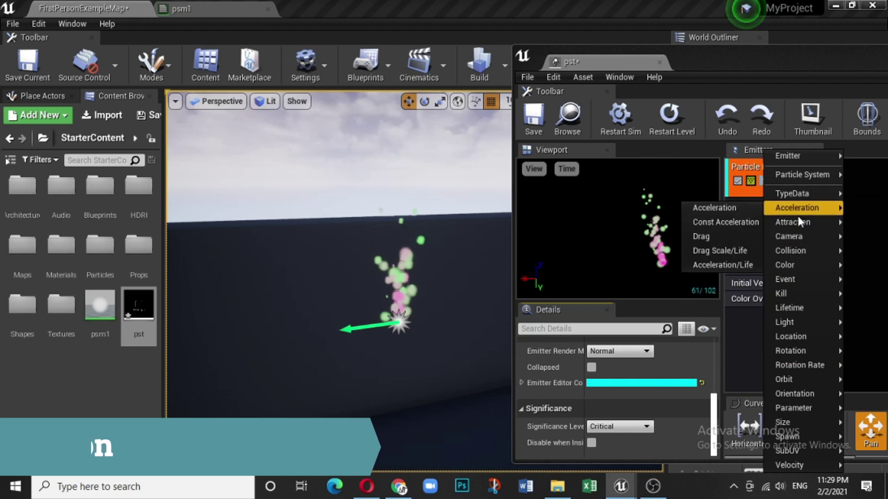
mouse_move(791, 212)
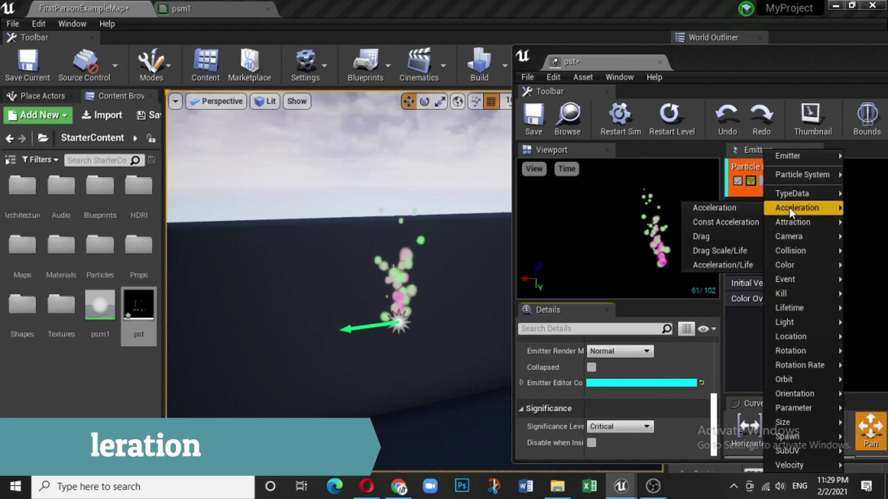
click(720, 207)
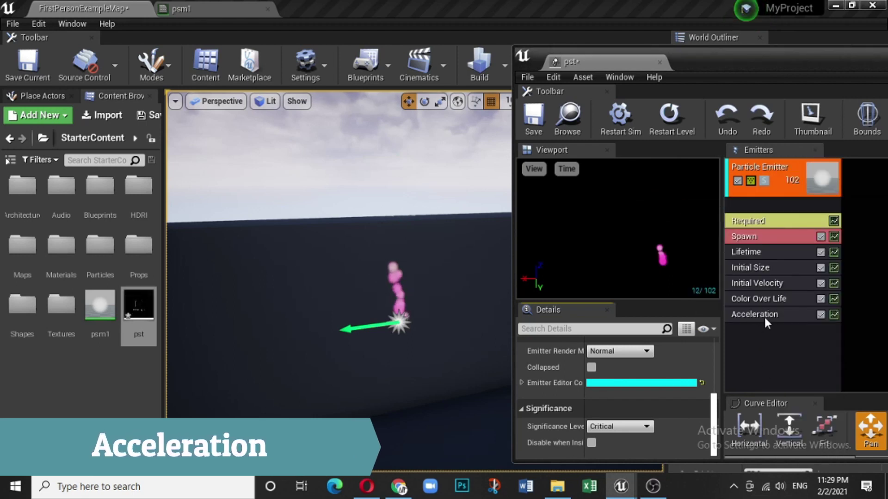
click(764, 317)
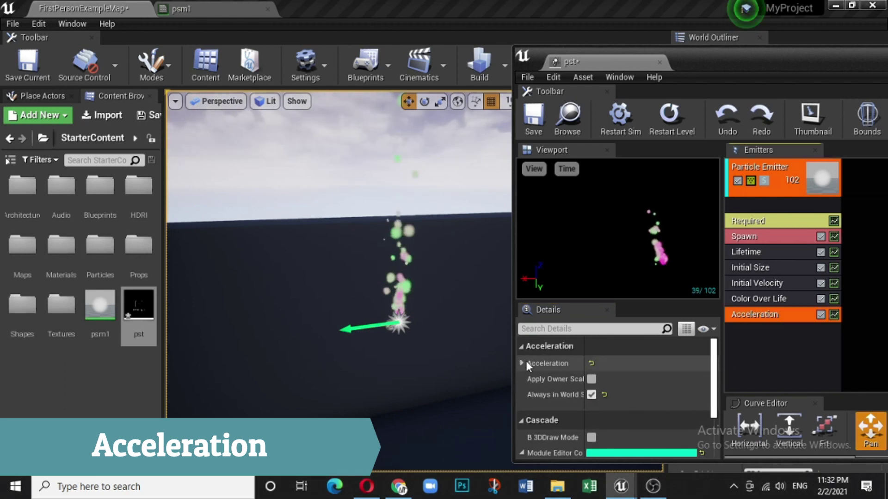
click(521, 364)
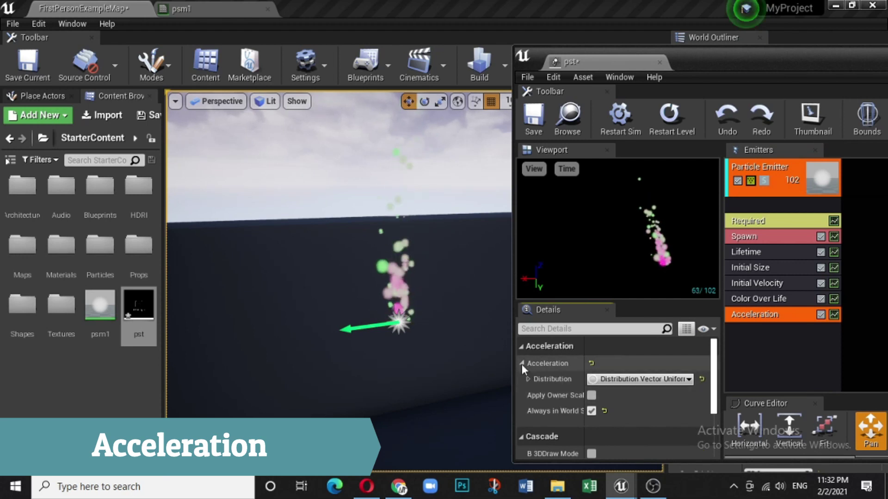
click(528, 379)
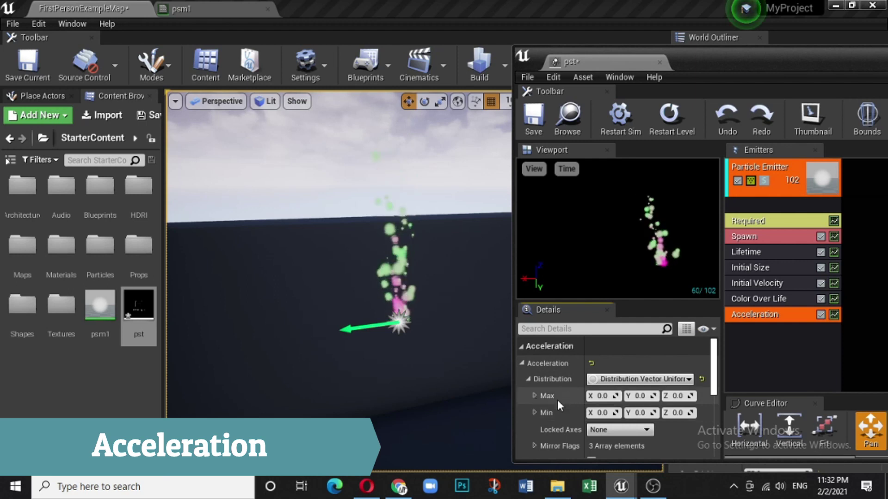
Step: Set the Acceleration module's Max X and Max Y to 100
click(601, 396)
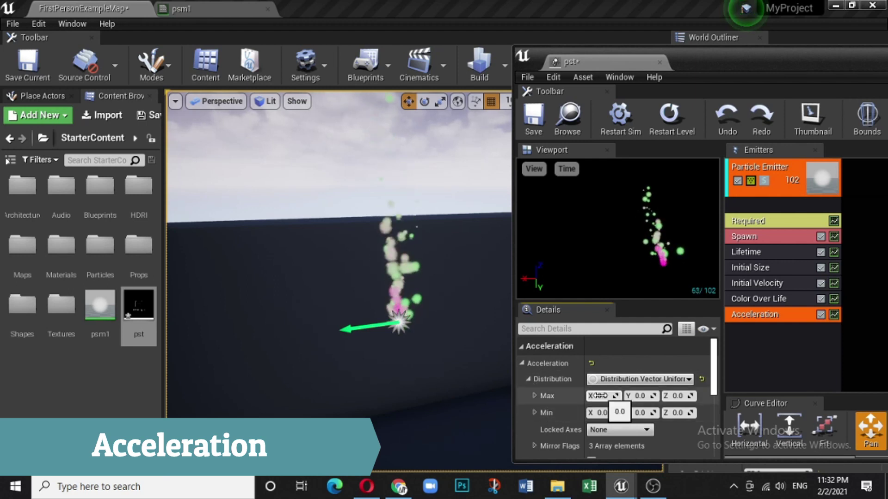
text(100)
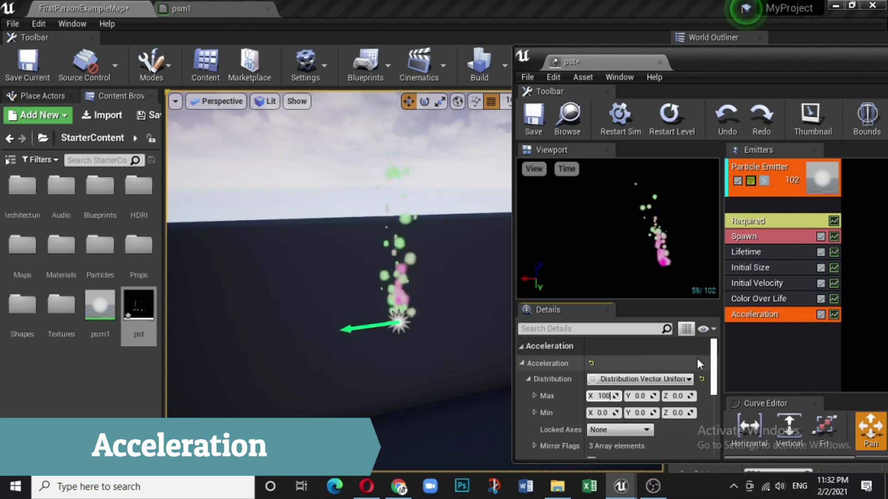
key(Return)
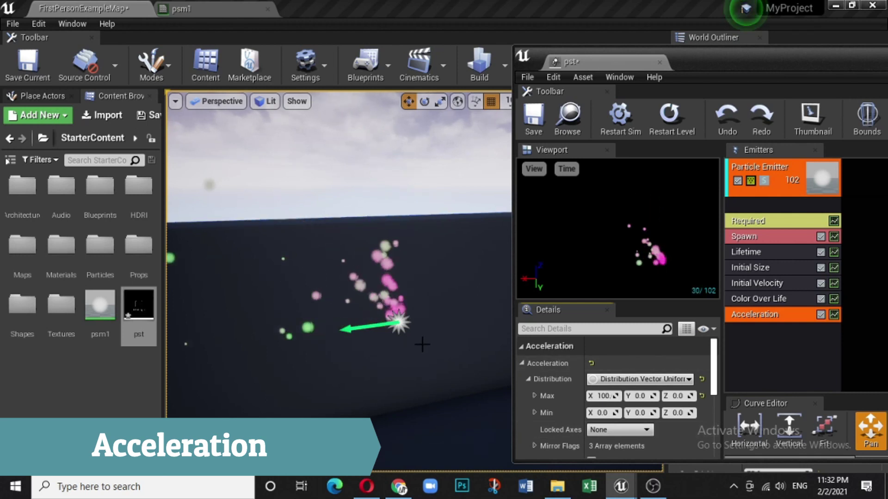
click(644, 396)
text(1)
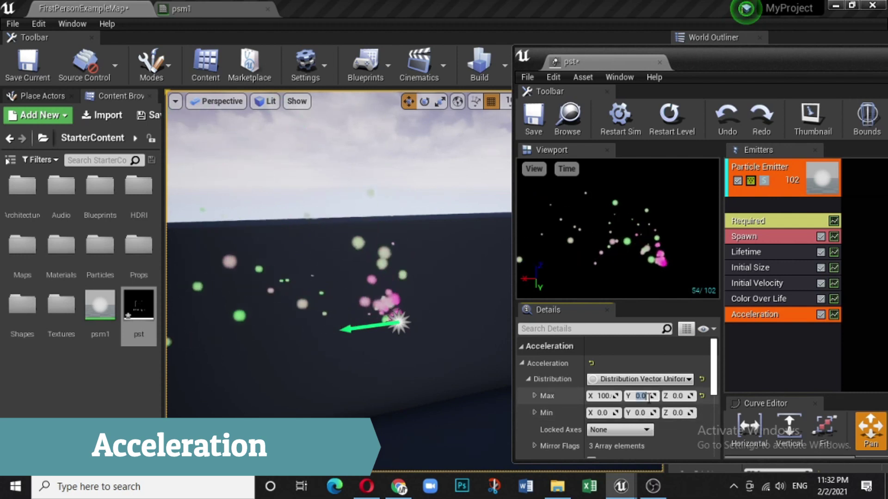
text(00)
key(Return)
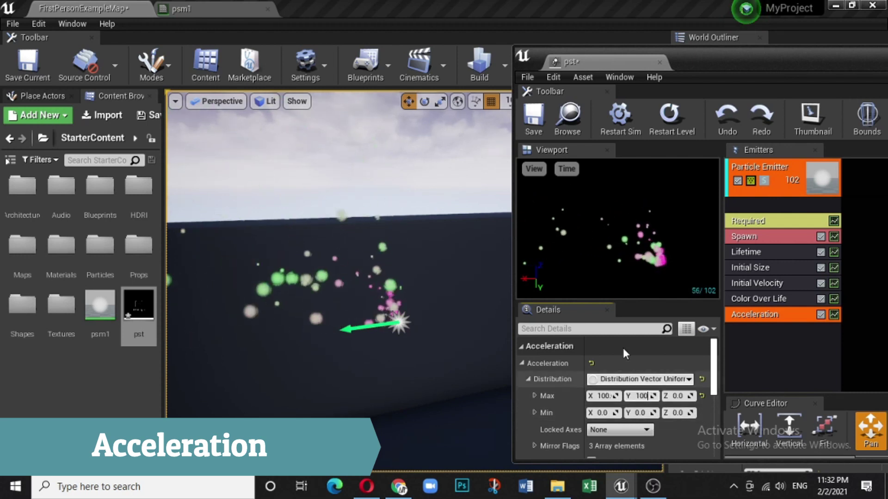
click(630, 348)
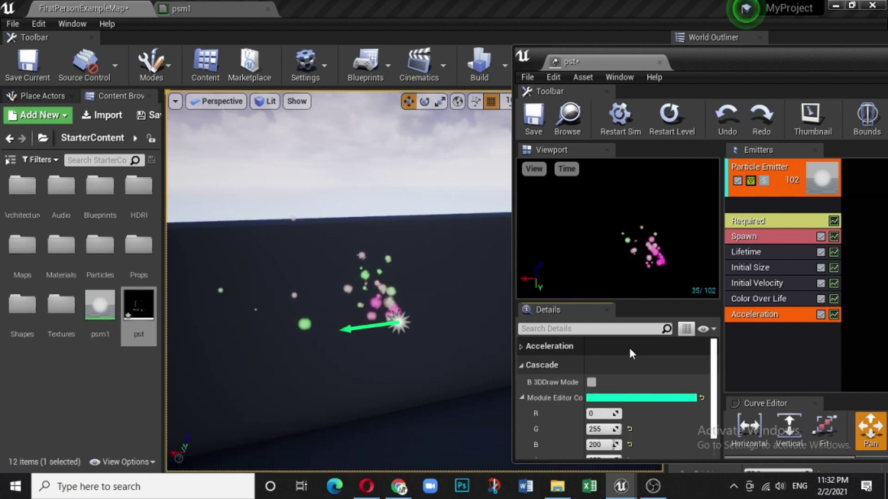
click(525, 345)
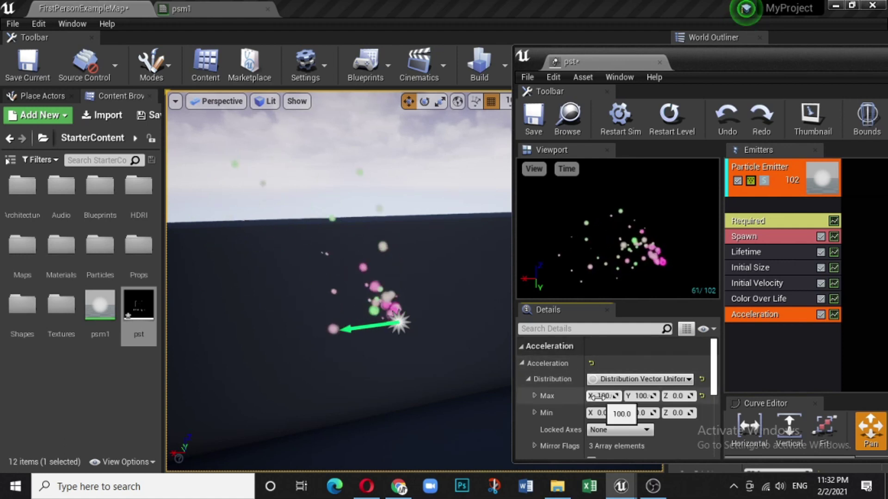
Step: Set the Acceleration module's Max Z to 100
click(680, 396)
text(100)
key(Return)
click(635, 350)
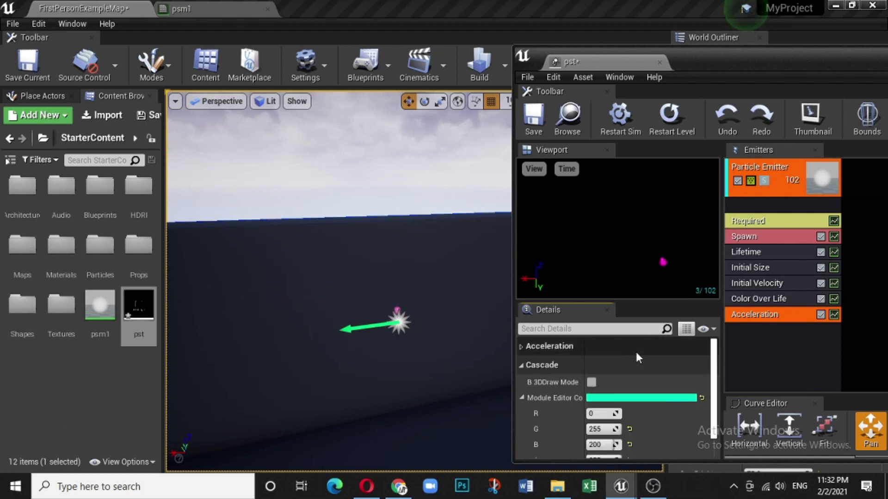
click(528, 347)
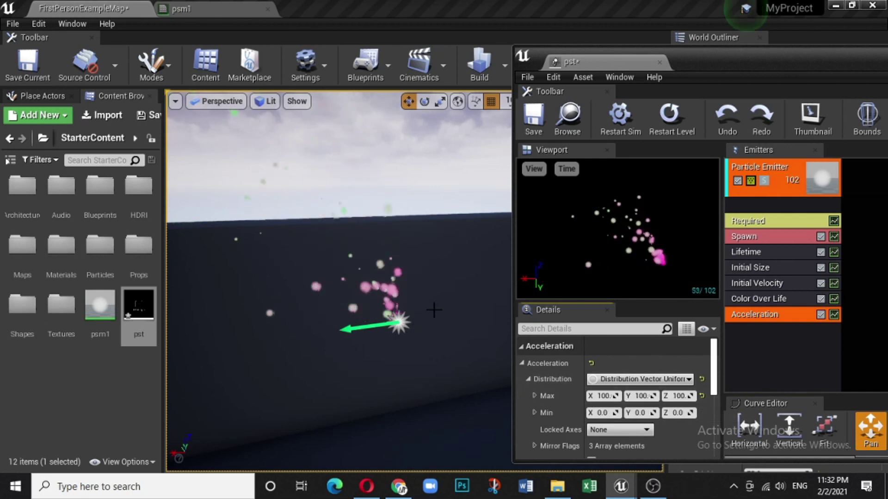
Step: Set the Acceleration module's Max X and Max Y back to 0
click(601, 396)
text(0)
key(Return)
click(647, 397)
text(0)
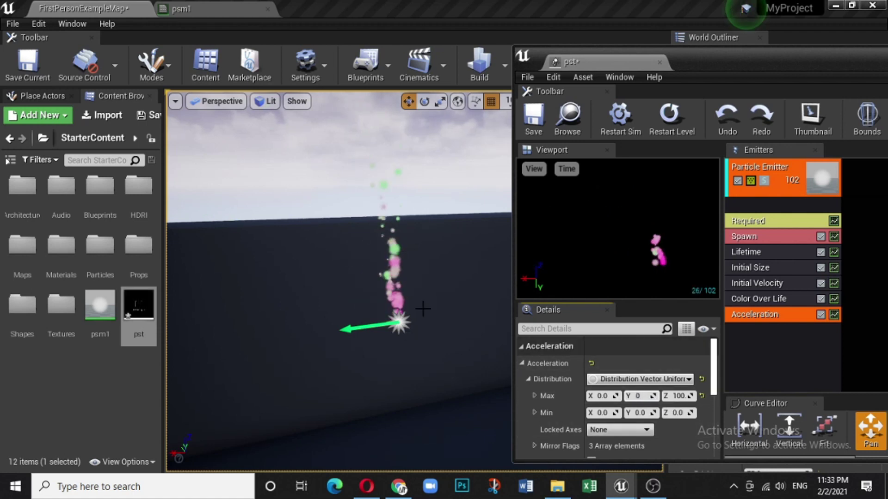
Step: Add an Actor Collision module to the particle emitter
right_click(749, 351)
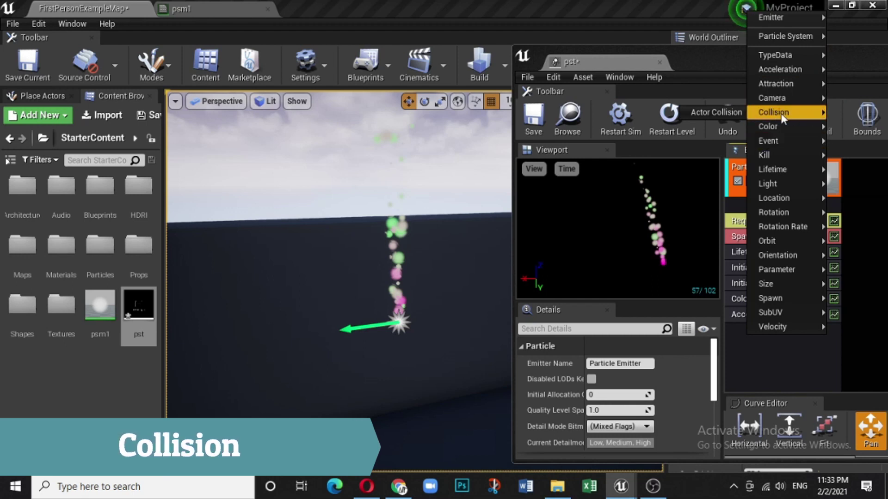
click(707, 111)
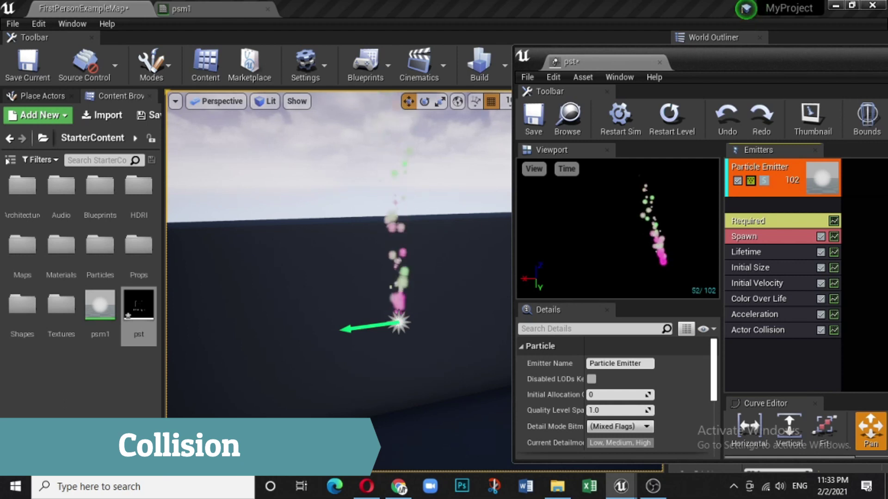
Step: Raise the particle emitter slightly in the level and place a basic Sphere just below it
click(398, 323)
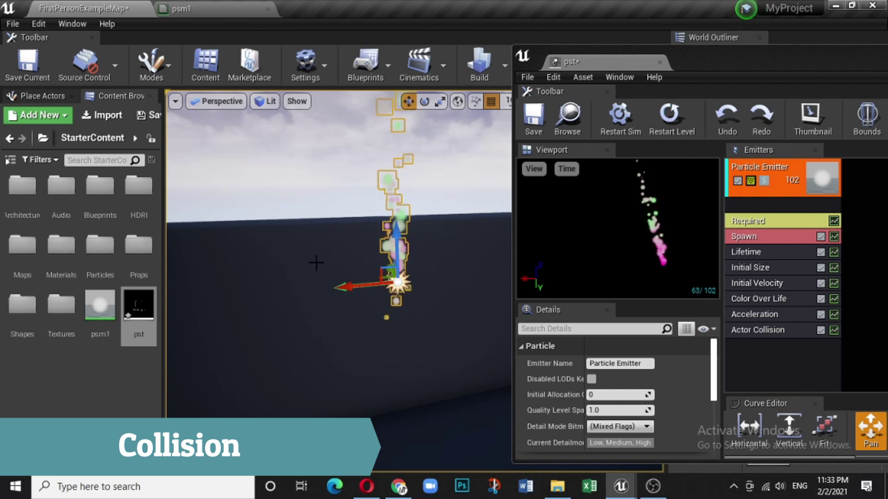
right_drag(390, 370, 255, 368)
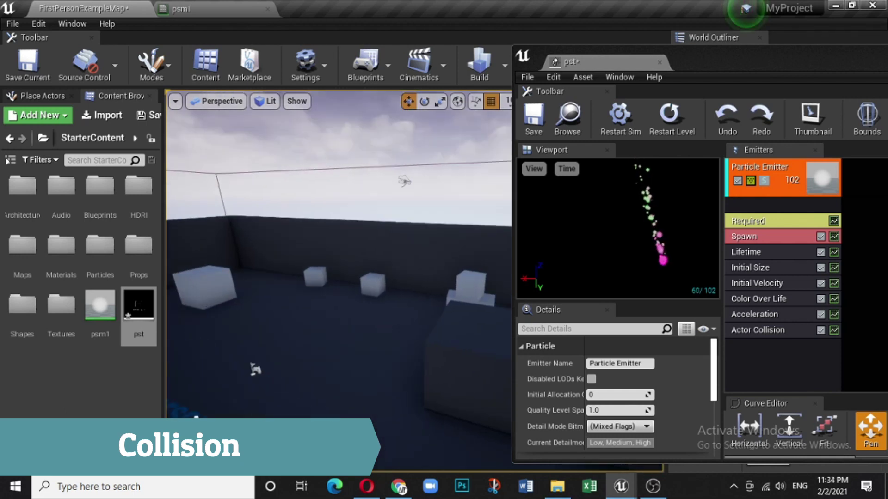
key(f)
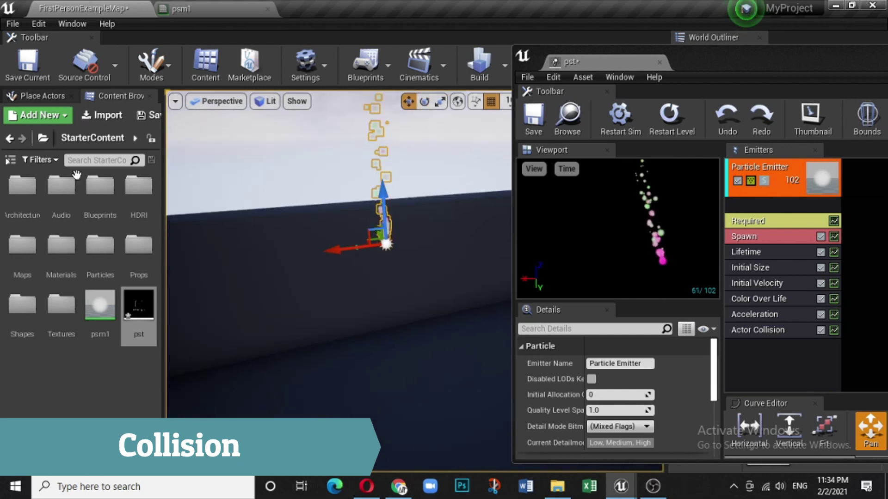
click(42, 96)
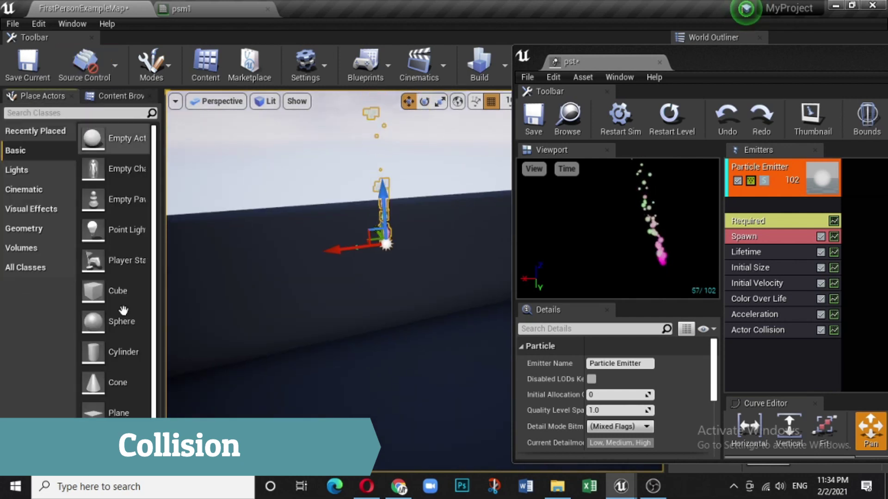
drag(122, 321, 397, 288)
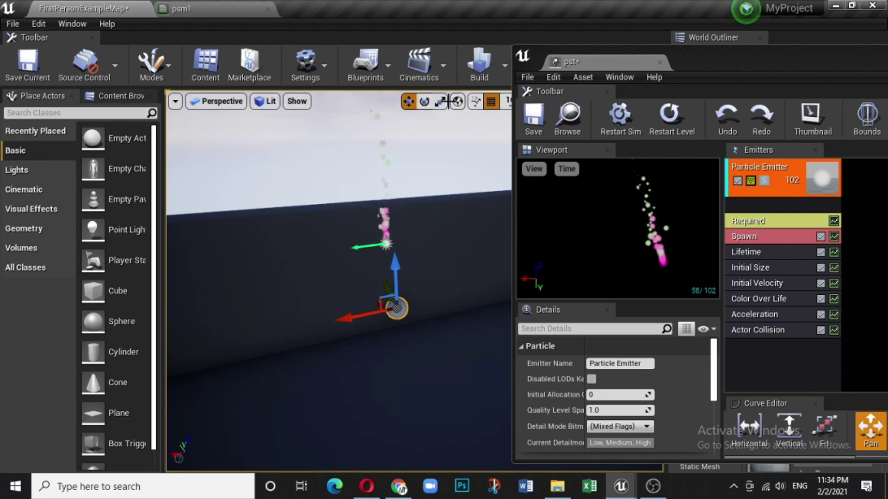
Step: Scale the sphere up uniformly below the emitter, to more than twice its placed size
click(439, 101)
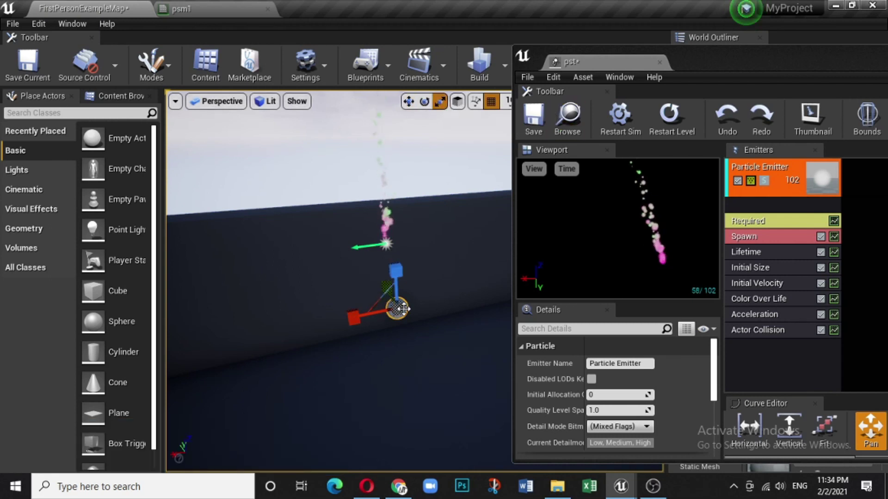
drag(408, 315, 425, 299)
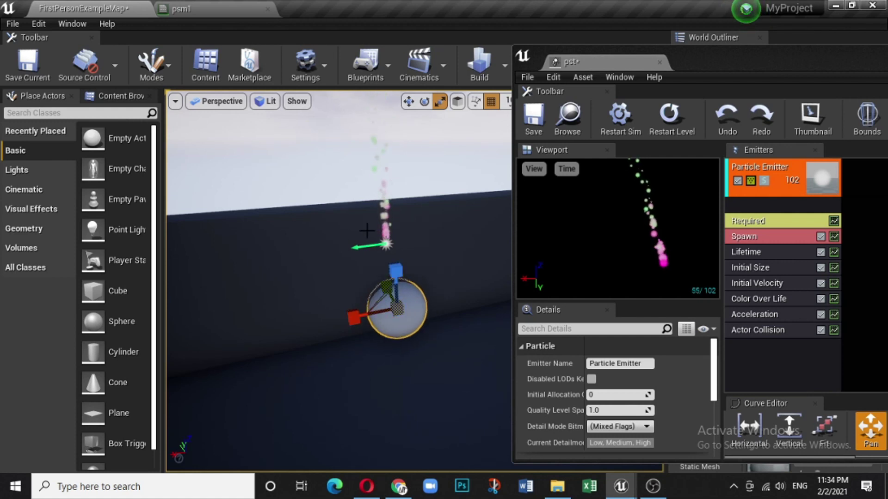
right_drag(337, 277, 340, 230)
key(f)
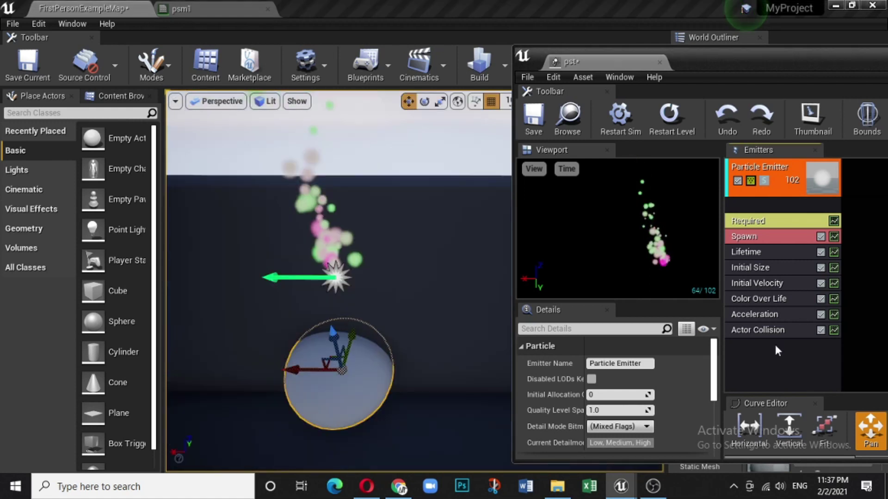
Step: Reset Initial Velocity's Max and Min start velocities to 0 and set Max Z to -100
click(778, 284)
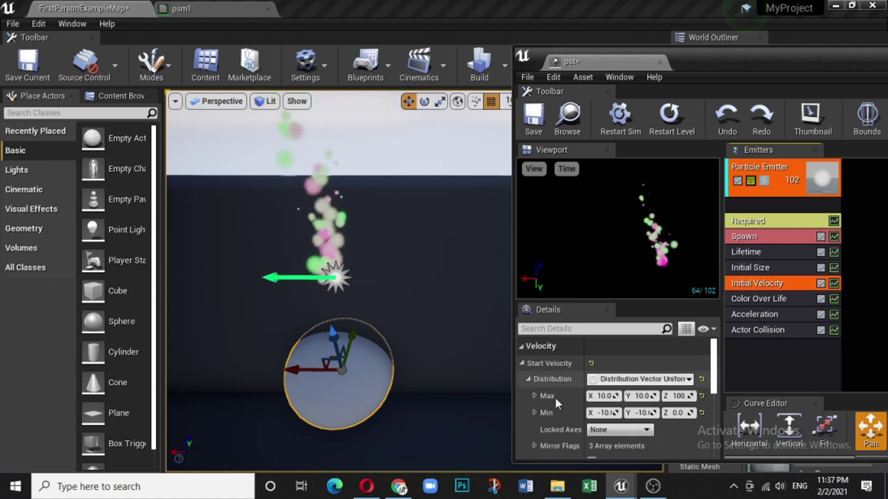
click(702, 396)
click(702, 412)
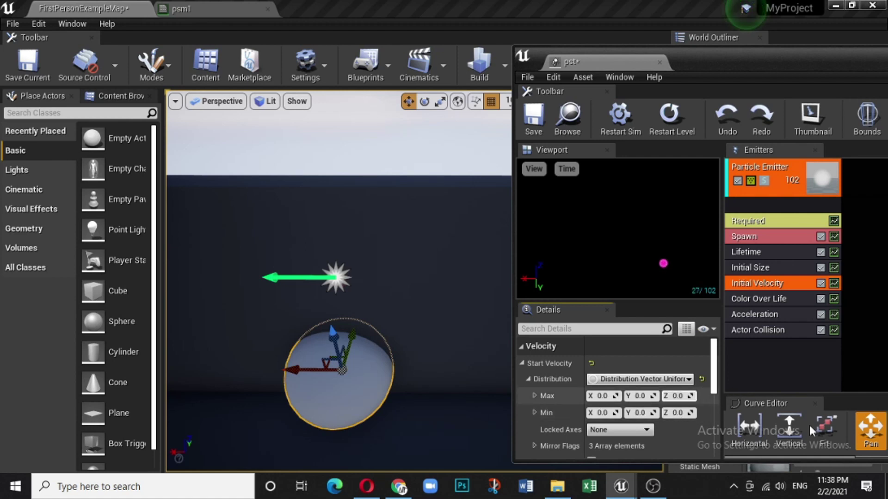
text(-100)
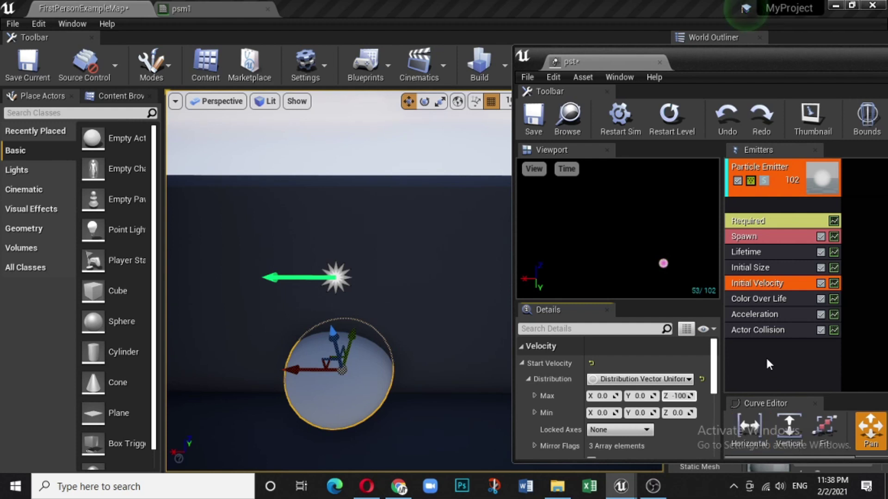
click(766, 360)
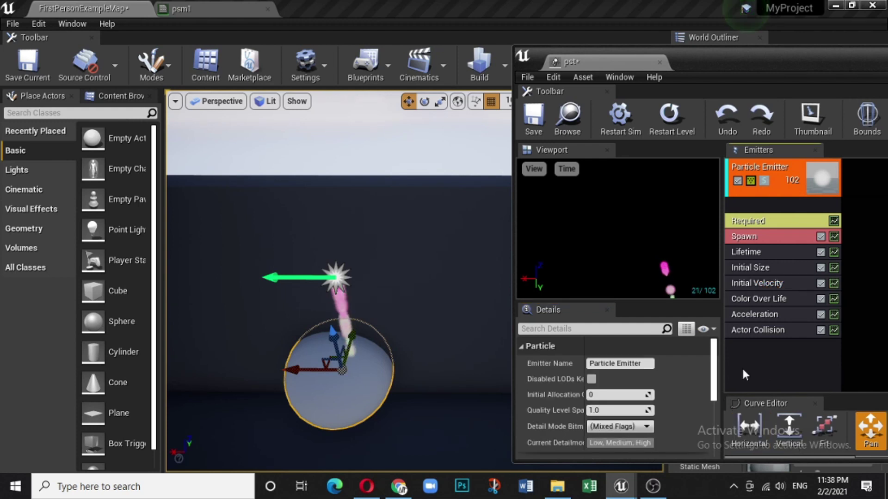
Step: Set the X and Y components of Initial Velocity's Max start velocity to 10
click(792, 284)
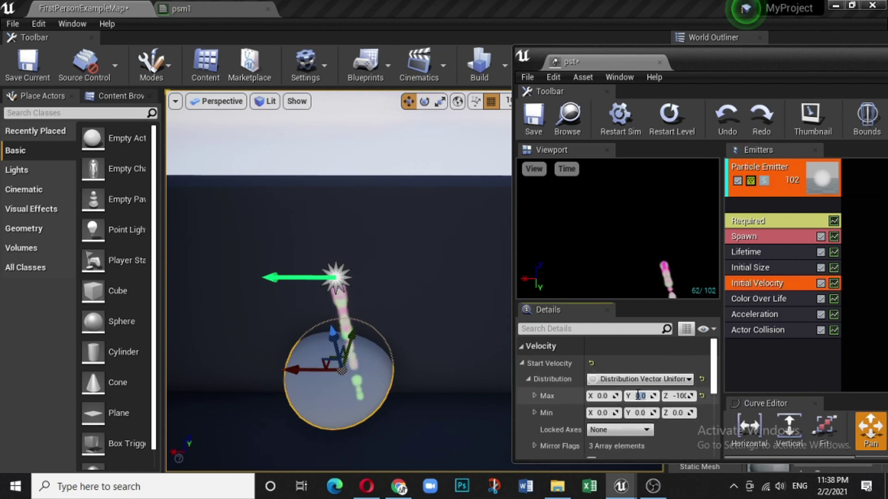
text(10)
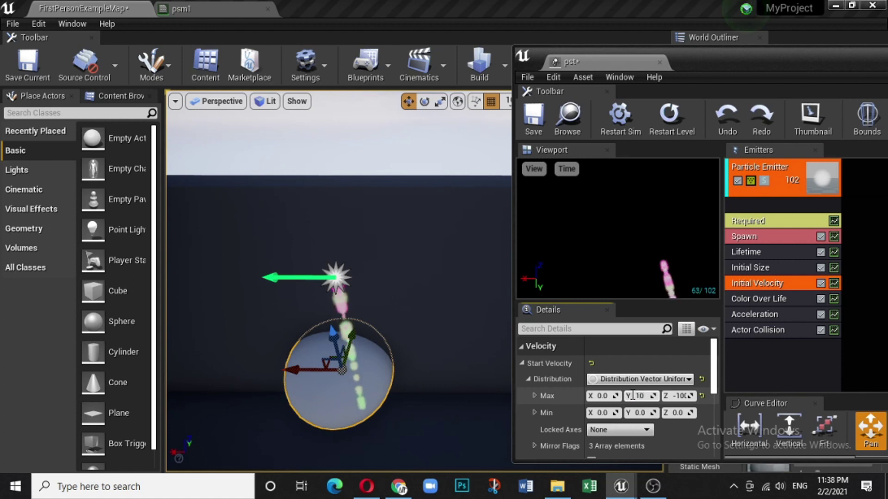
click(602, 395)
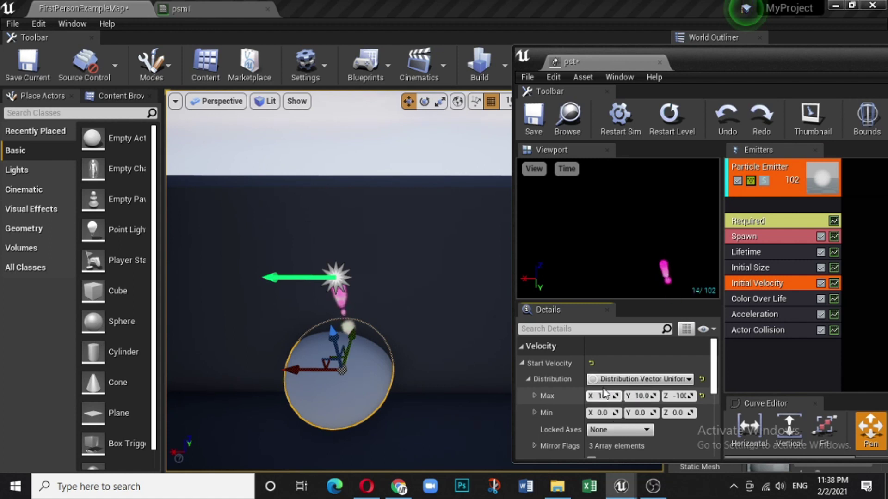
click(781, 369)
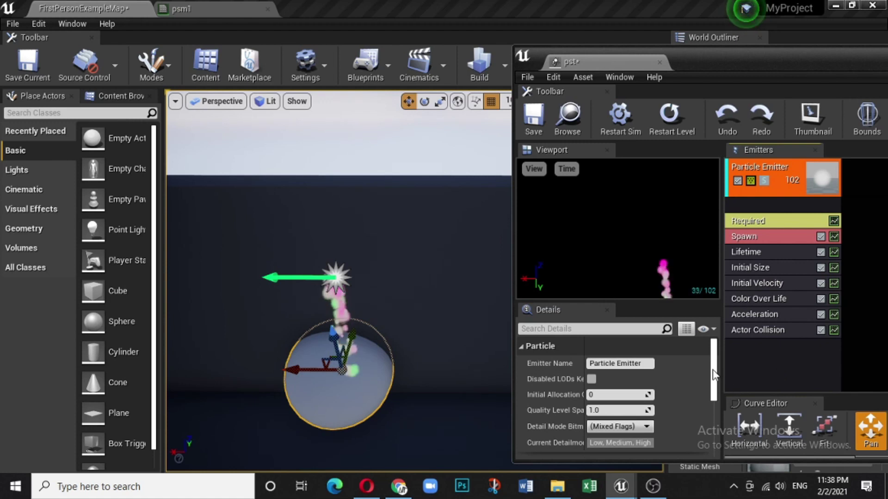
Step: Set the X component of Initial Velocity's Min start velocity to -10 and open its Y component for editing
click(770, 280)
click(601, 413)
text(-10)
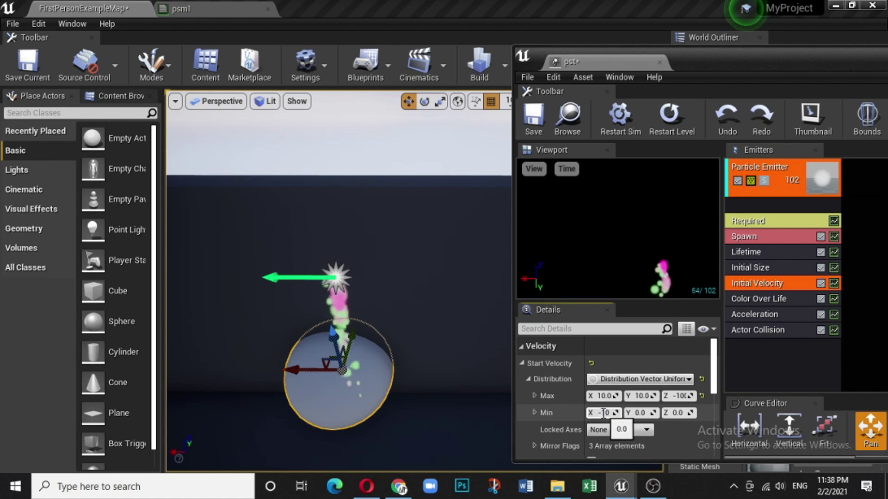
click(640, 413)
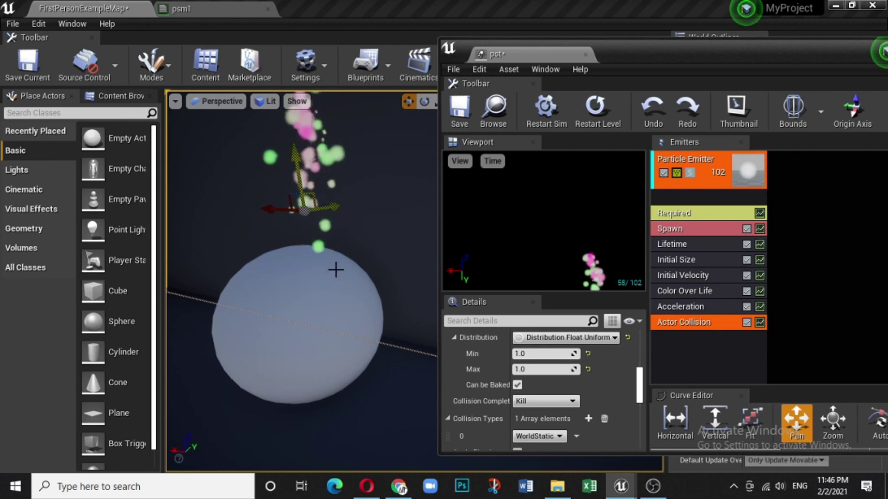
Step: Select the sphere in the level and set its Collision Presets to BlockAll
click(277, 332)
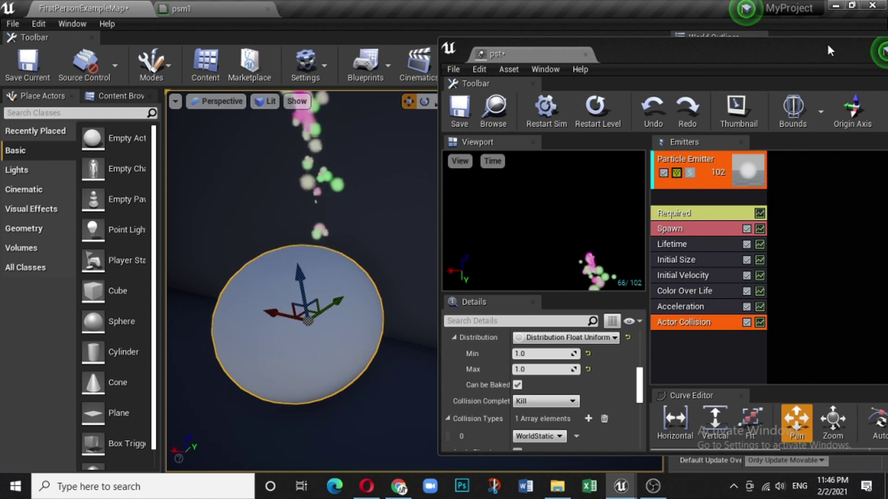
drag(826, 43, 747, 44)
click(846, 83)
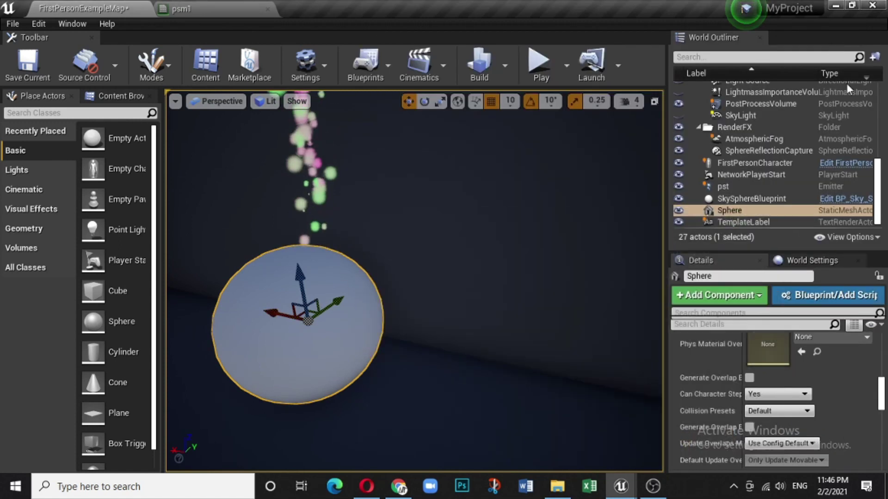
scroll(810, 356, down, 6)
scroll(811, 356, up, 5)
scroll(811, 356, up, 4)
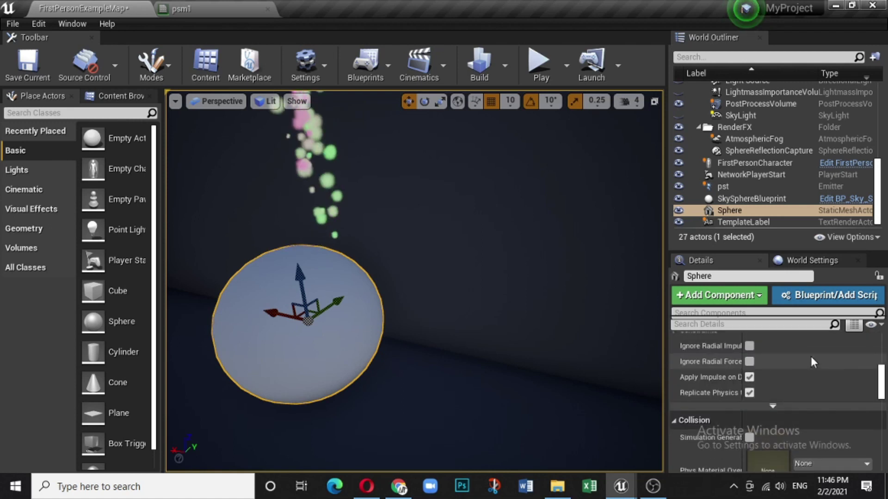
scroll(810, 357, up, 3)
scroll(811, 357, down, 5)
scroll(811, 357, down, 5)
scroll(793, 365, up, 7)
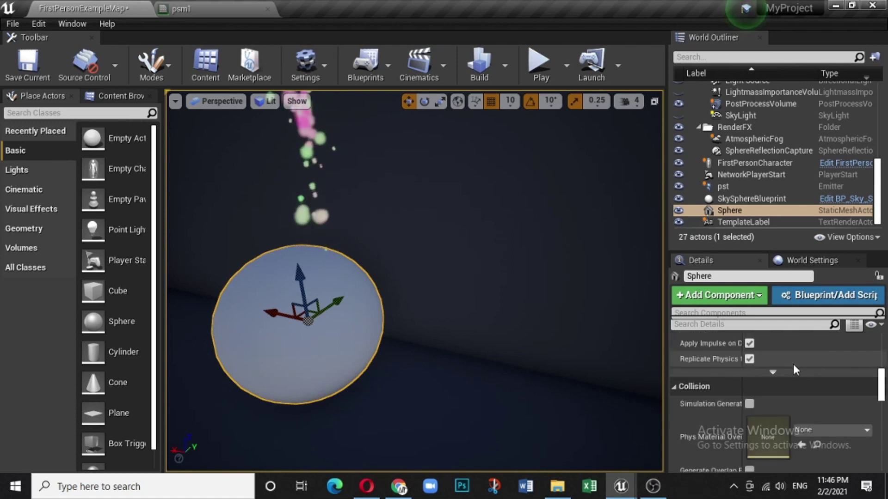
scroll(811, 383, down, 2)
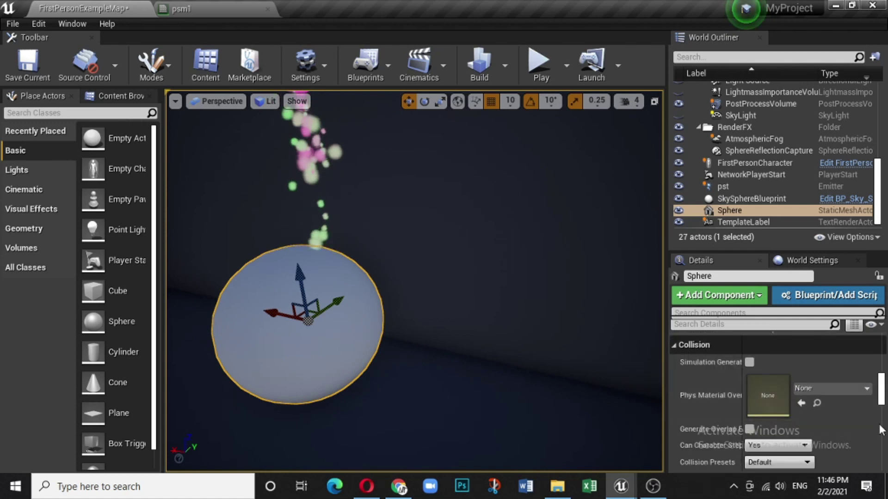
scroll(823, 390, down, 2)
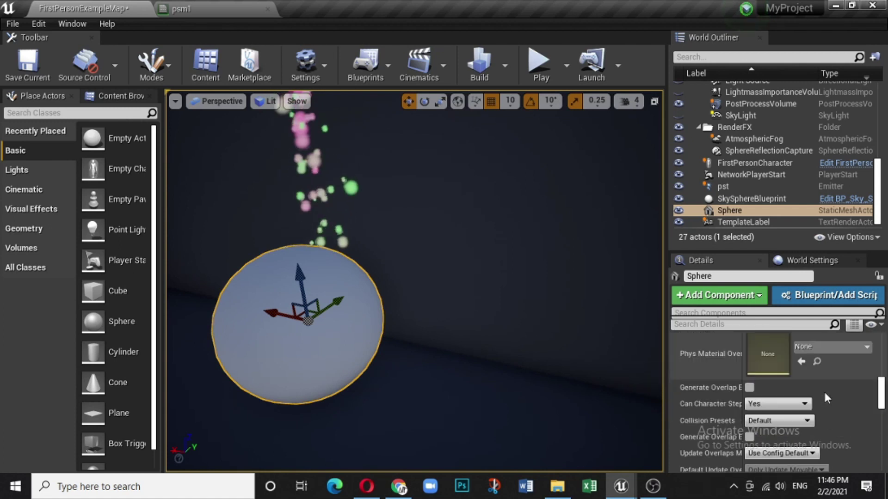
click(758, 422)
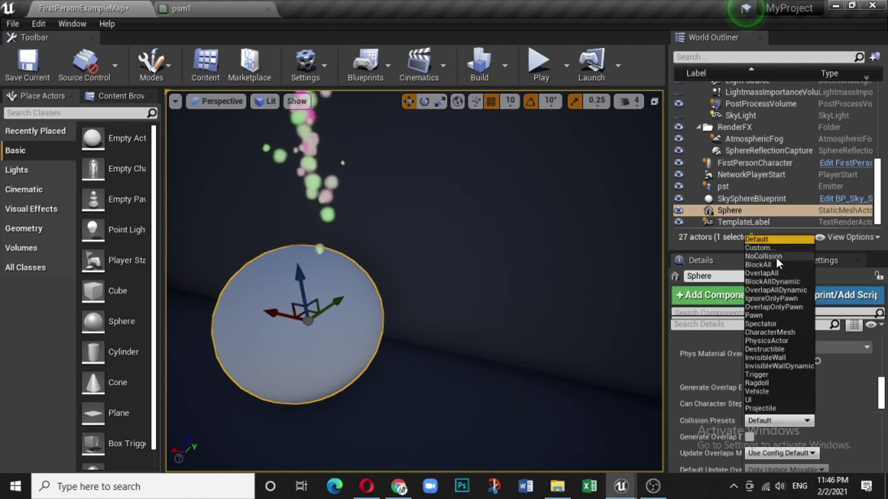
click(758, 264)
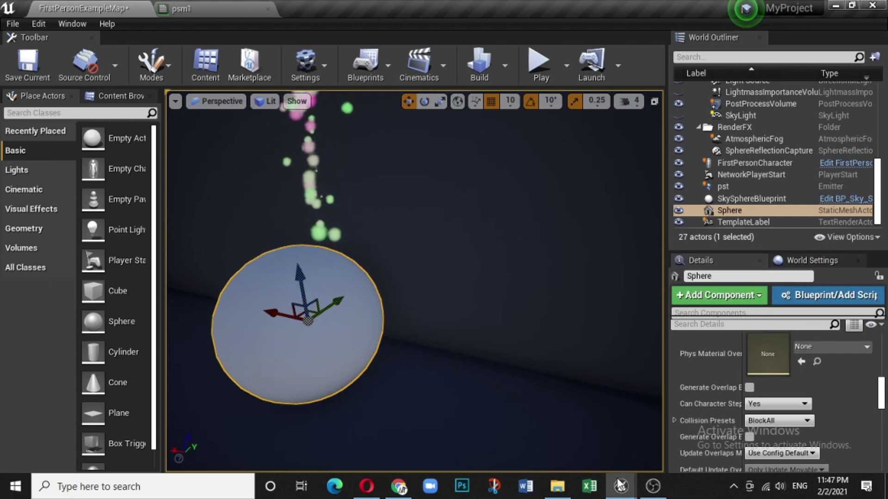
Step: Return to the particle system editor, leave the Initial Velocity module and deselect the sphere in the level
mouse_move(621, 487)
click(673, 434)
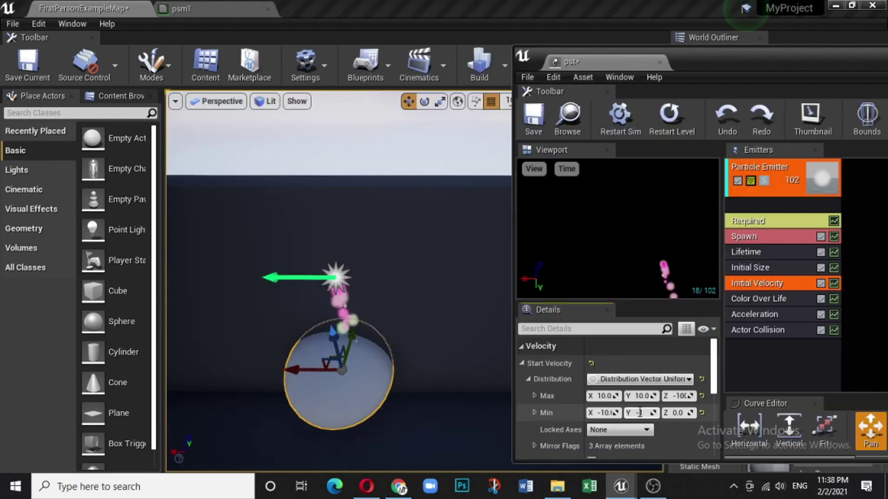
click(746, 354)
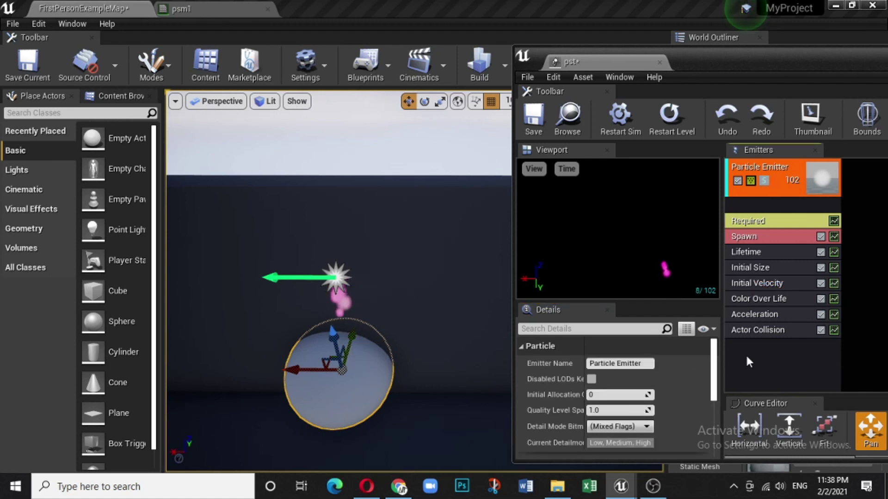
click(424, 144)
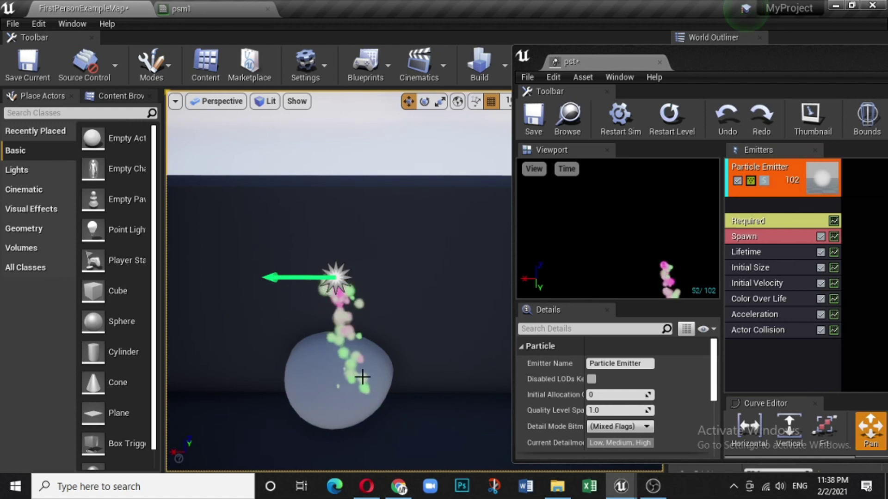
Step: Examine the Actor Collision module's Max Collisions, collision completion and Collision Types settings
click(752, 329)
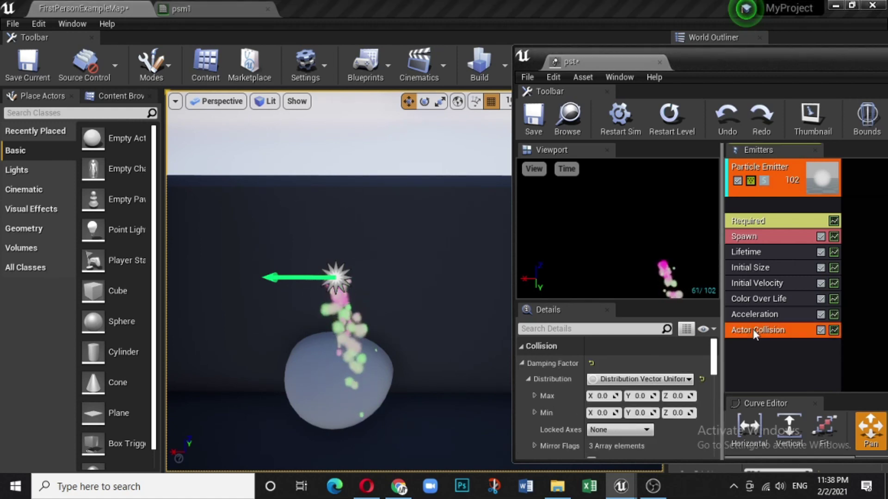
scroll(715, 354, down, 2)
drag(715, 354, 715, 388)
scroll(715, 389, down, 1)
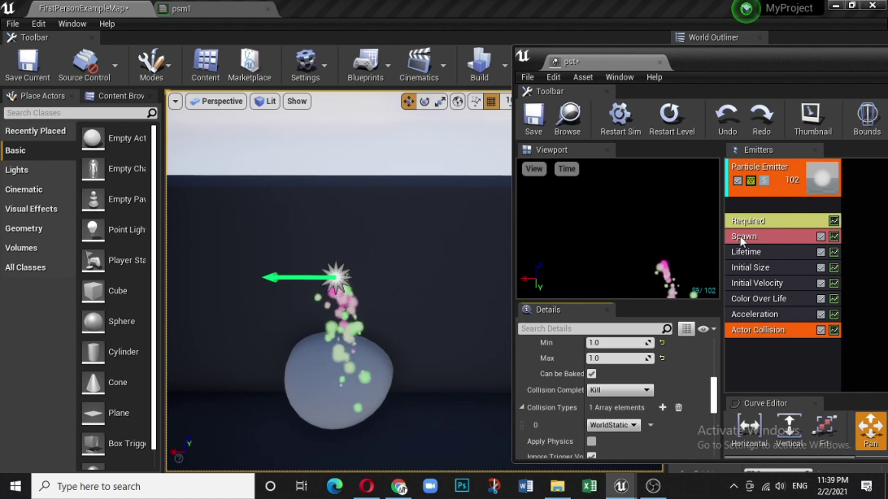
scroll(715, 396, up, 3)
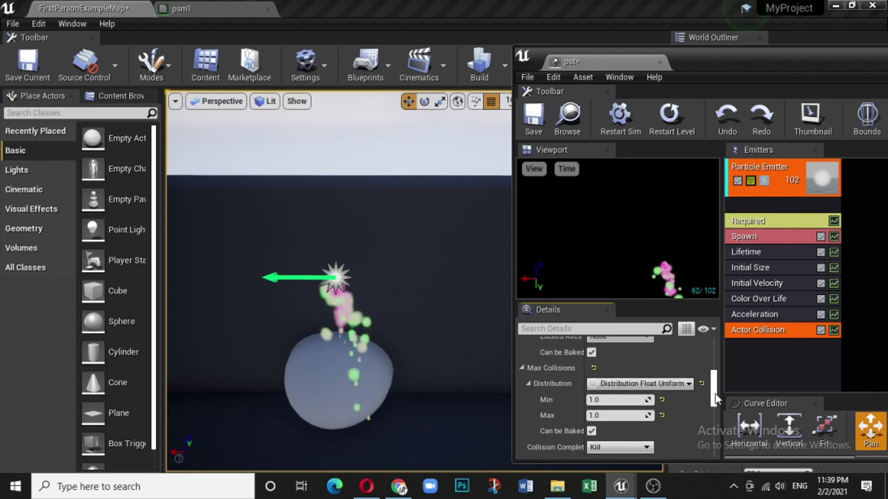
scroll(715, 396, down, 3)
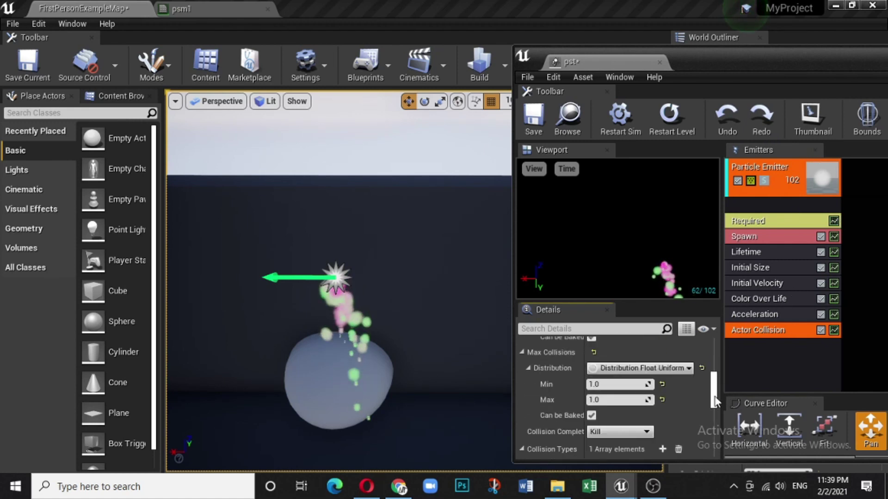
scroll(715, 396, up, 1)
scroll(714, 396, up, 2)
scroll(713, 398, down, 1)
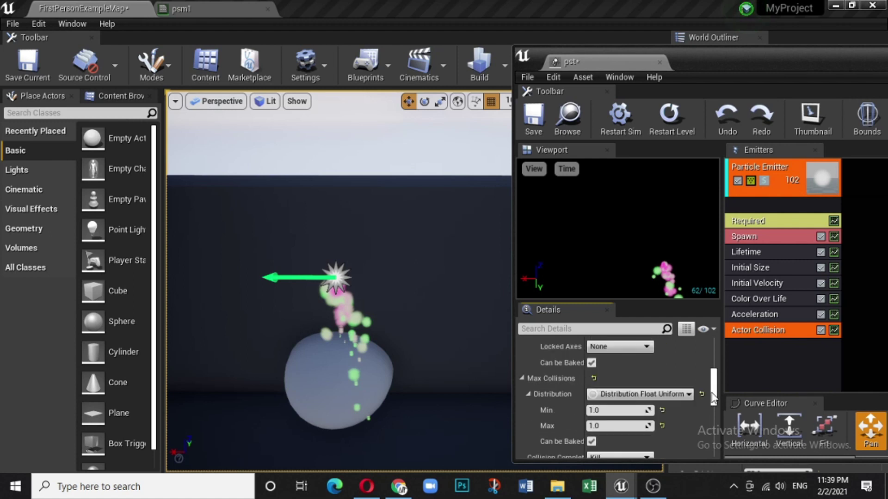
scroll(714, 397, down, 3)
scroll(712, 393, up, 5)
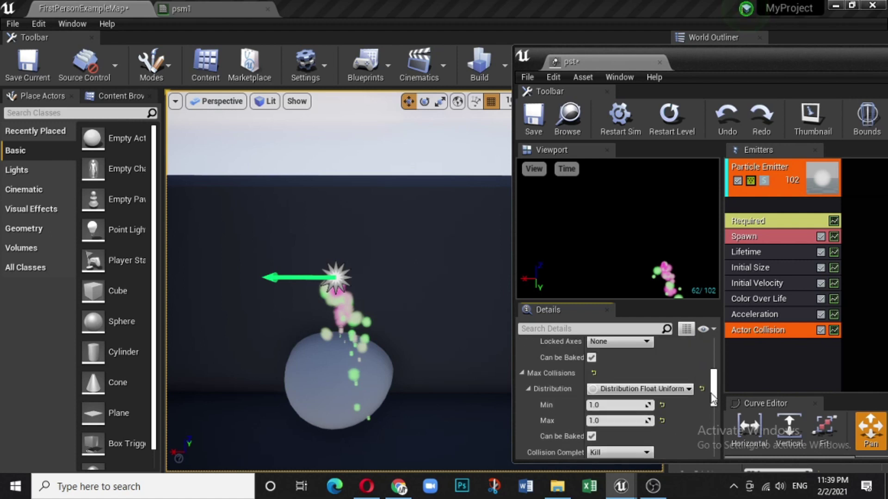
scroll(713, 389, up, 1)
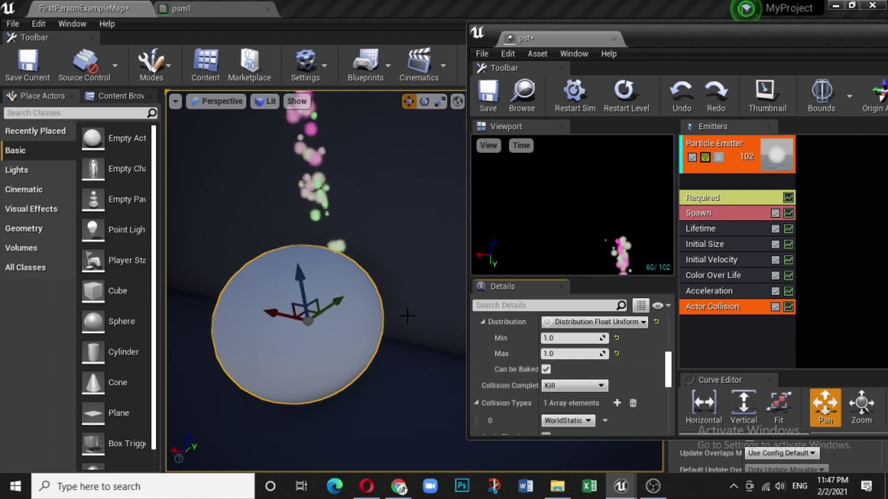
Step: In Actor Collision, set the Max of Max Collisions to 10 and the Damping Factor's Max X, Y and Z to 10
click(569, 355)
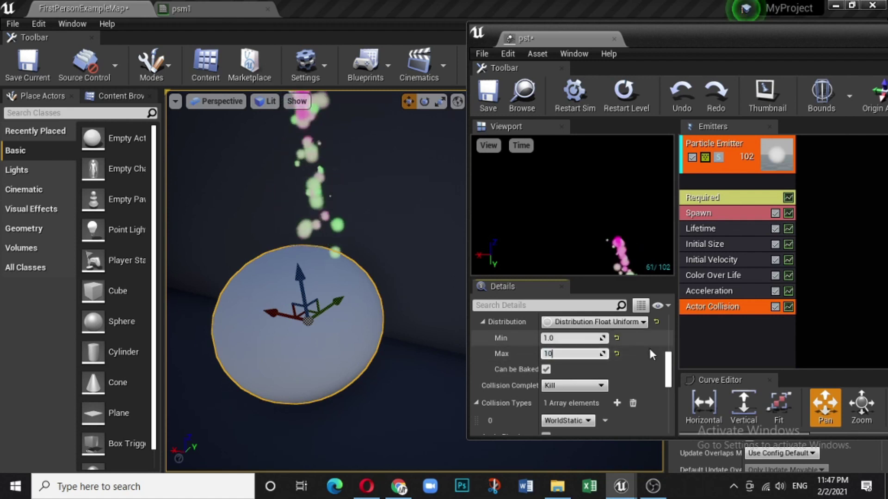
scroll(649, 351, up, 1)
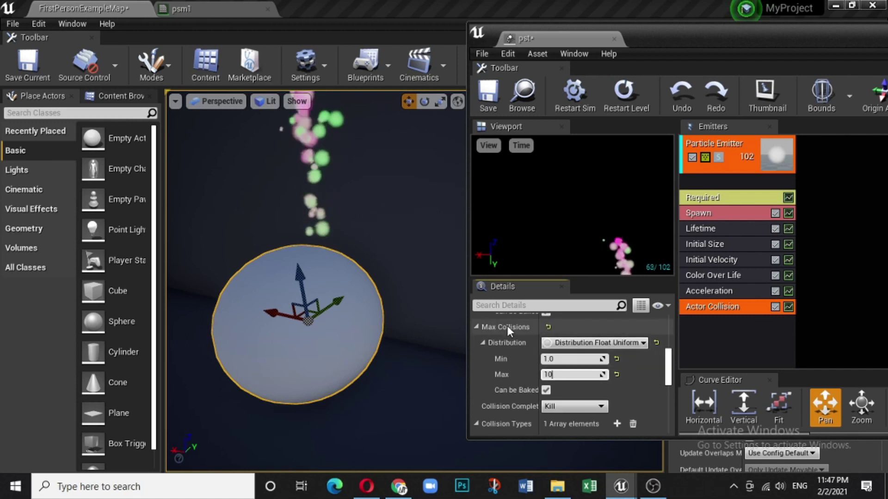
scroll(622, 334, up, 5)
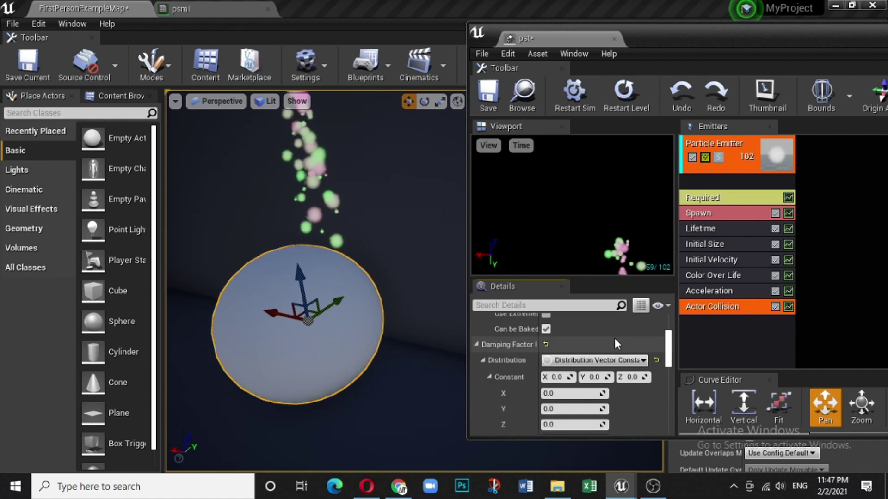
scroll(614, 337, up, 7)
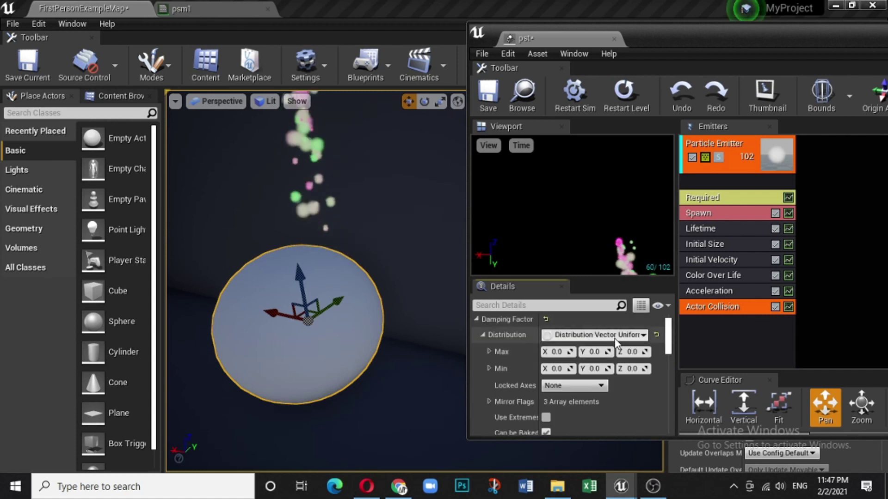
click(553, 351)
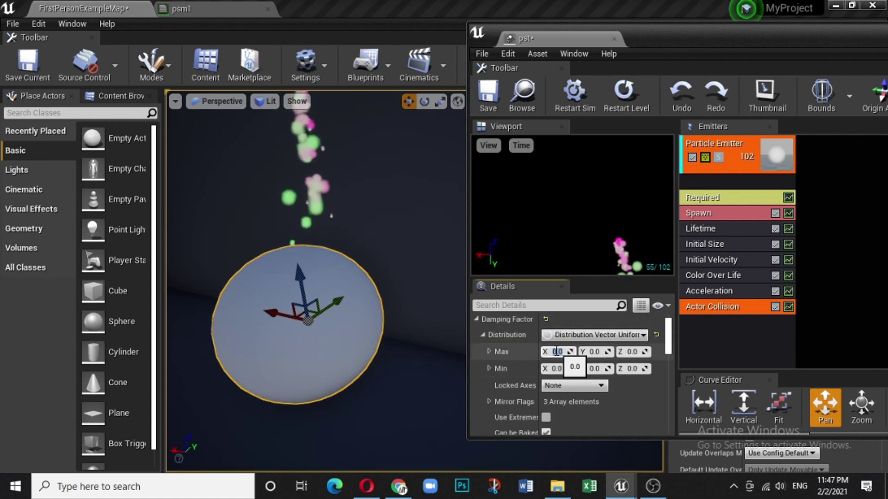
text(10)
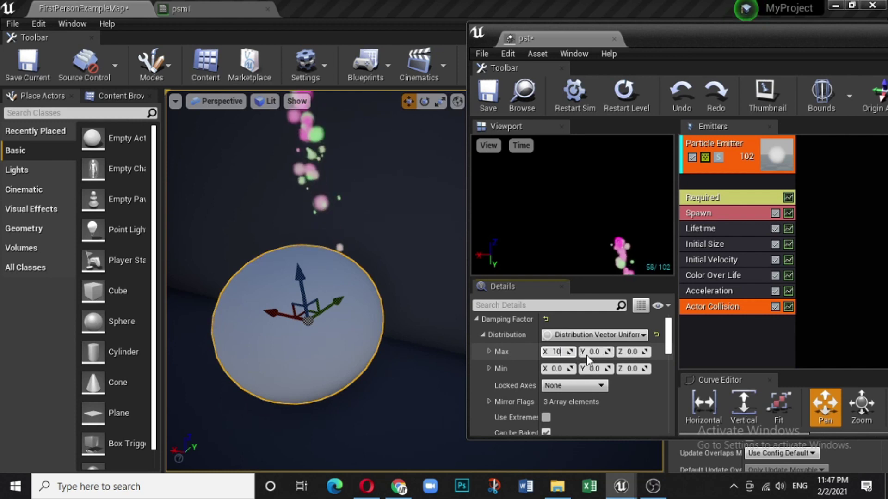
click(594, 352)
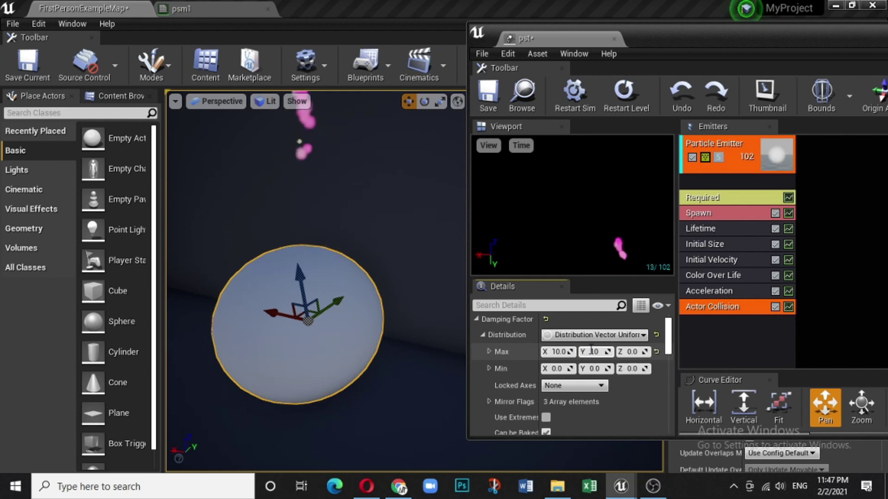
click(633, 352)
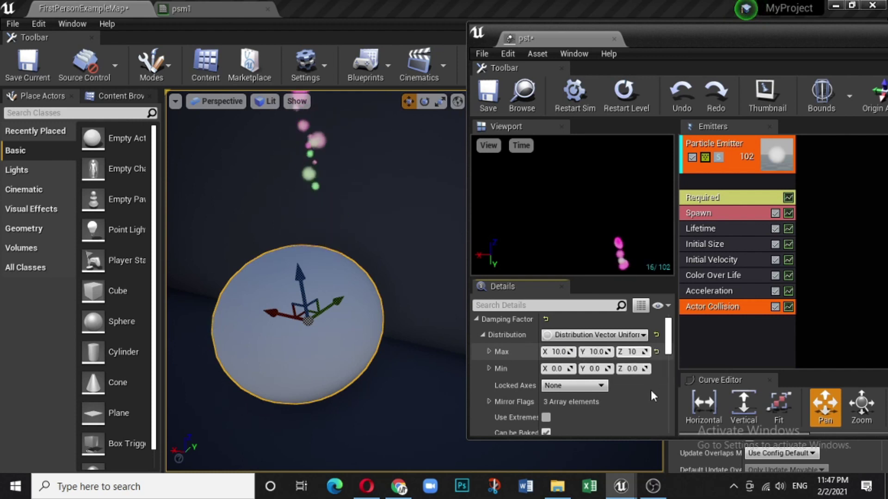
Step: Set the Max value of Actor Collision's Max Collisions distribution to 1
scroll(648, 394, down, 3)
click(565, 352)
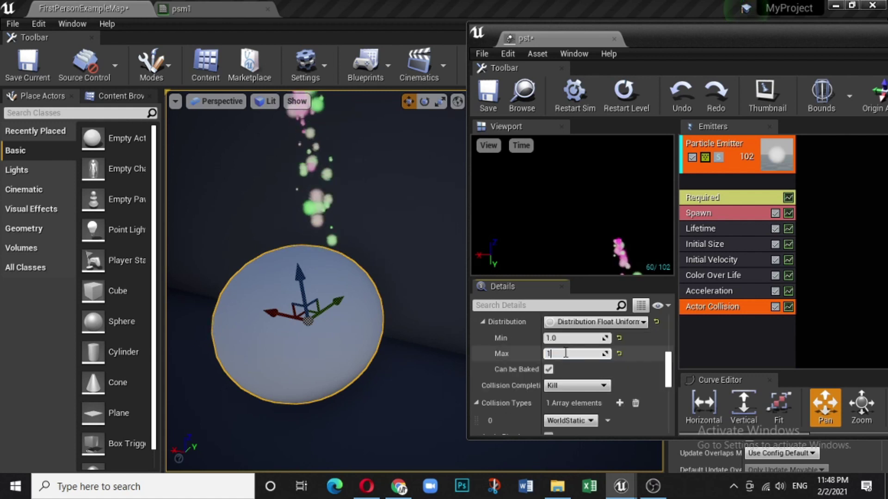
click(636, 356)
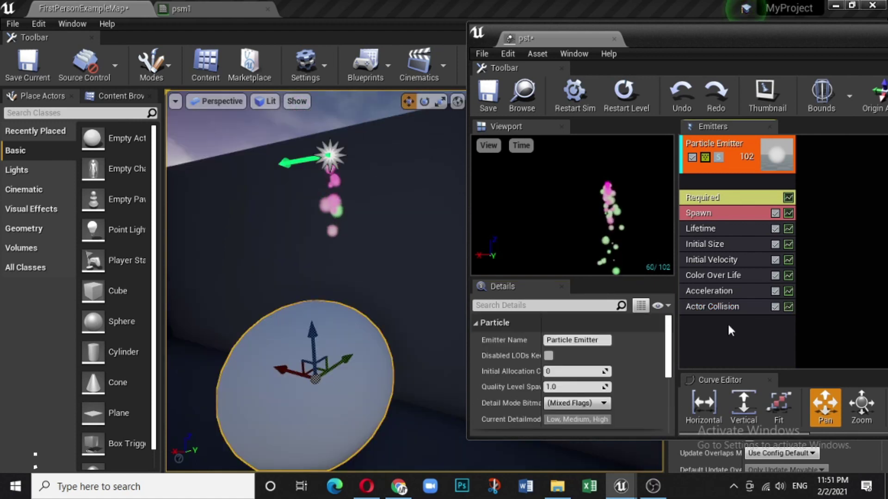
Step: Add an Orbit module to the particle emitter and inspect the particles around the level's sphere
right_click(727, 322)
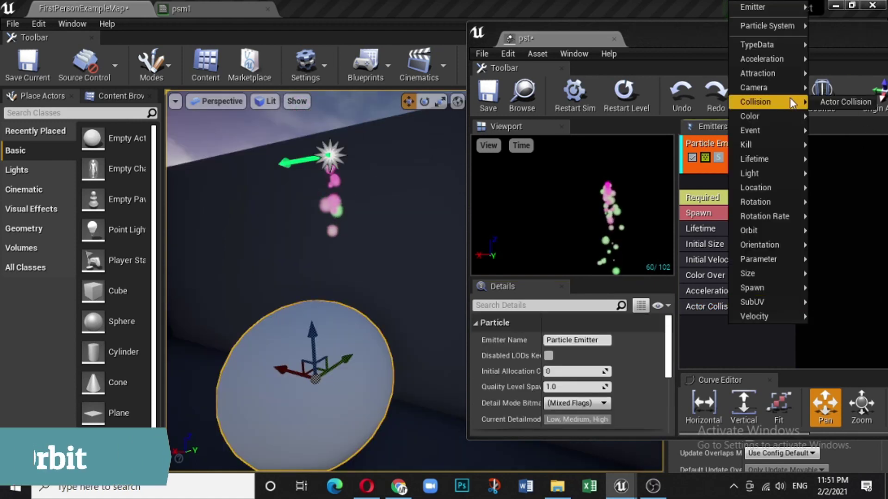
mouse_move(766, 230)
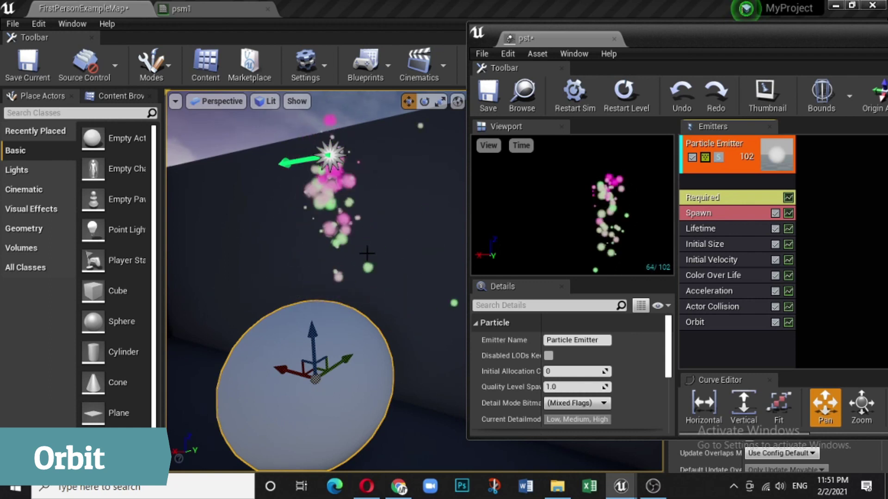
mouse_move(388, 196)
alt+mouse_down()
mouse_move(388, 268)
mouse_move(388, 195)
alt+mouse_up()
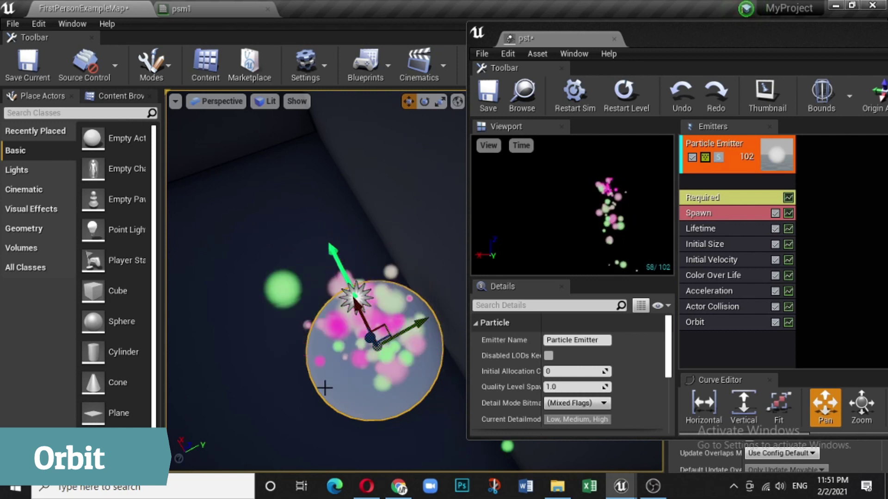
alt+drag(338, 393, 320, 370)
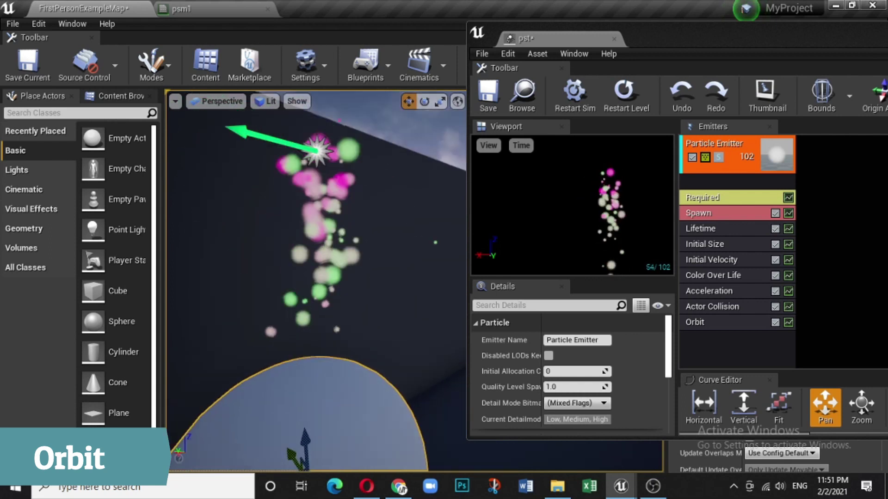
Step: Replace the Orbit module with Initial Rotation and Initial Rotation Rate modules
right_click(739, 326)
click(757, 331)
right_click(722, 325)
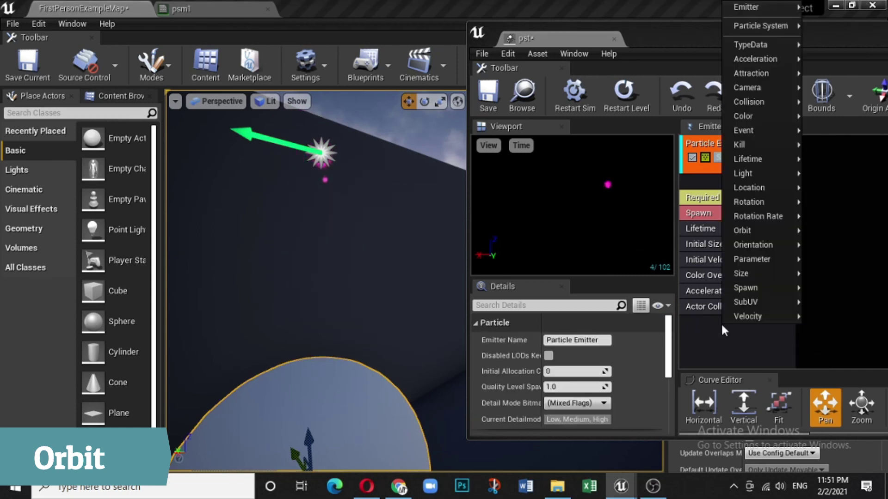
mouse_move(775, 203)
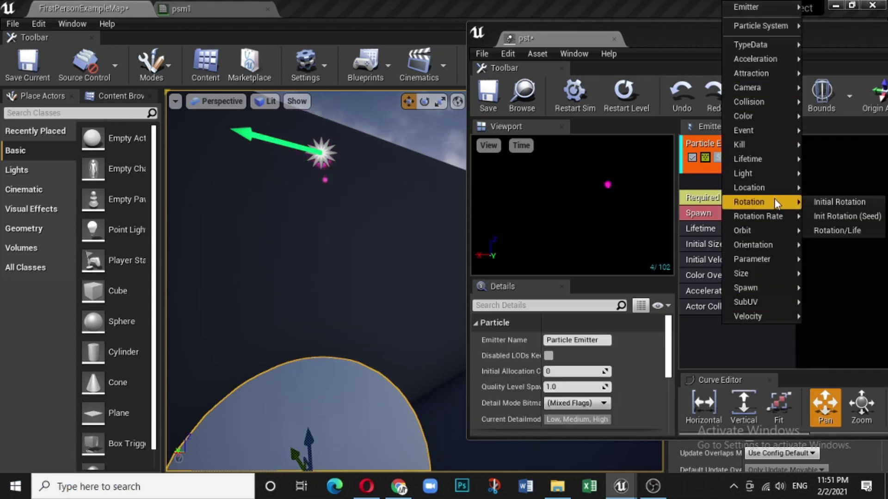
click(816, 202)
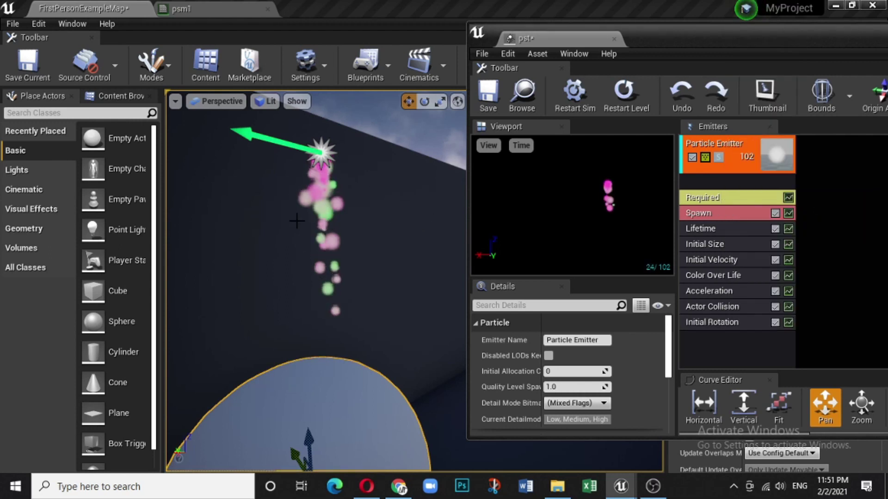
right_click(727, 337)
mouse_move(781, 231)
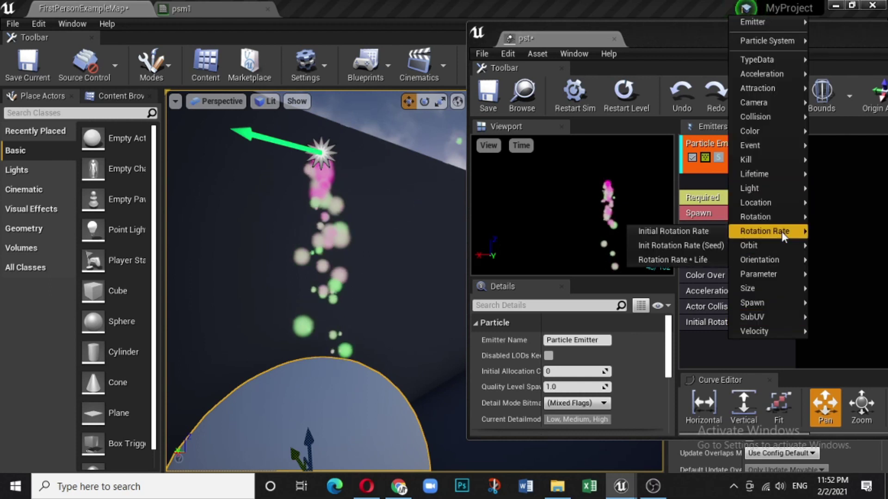
click(673, 231)
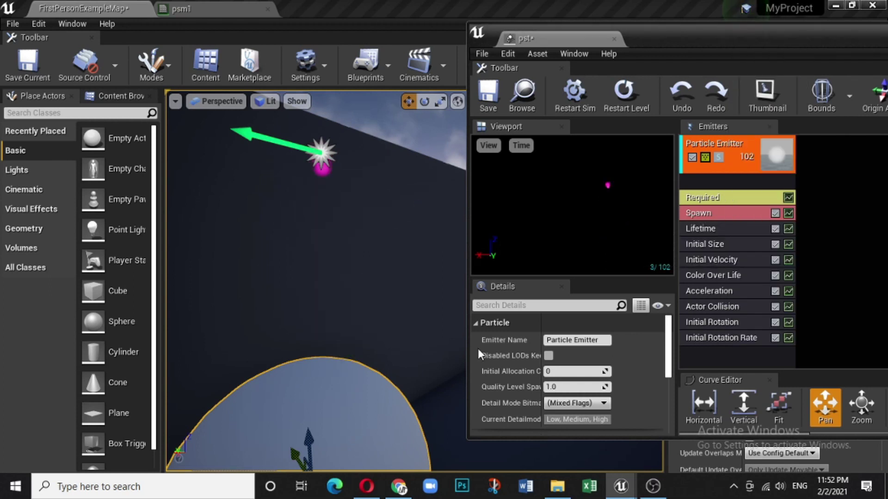
Step: Set the Max value of the Initial Rotation module's Start Rotation distribution to 10
click(716, 323)
click(573, 387)
text(10)
key(Return)
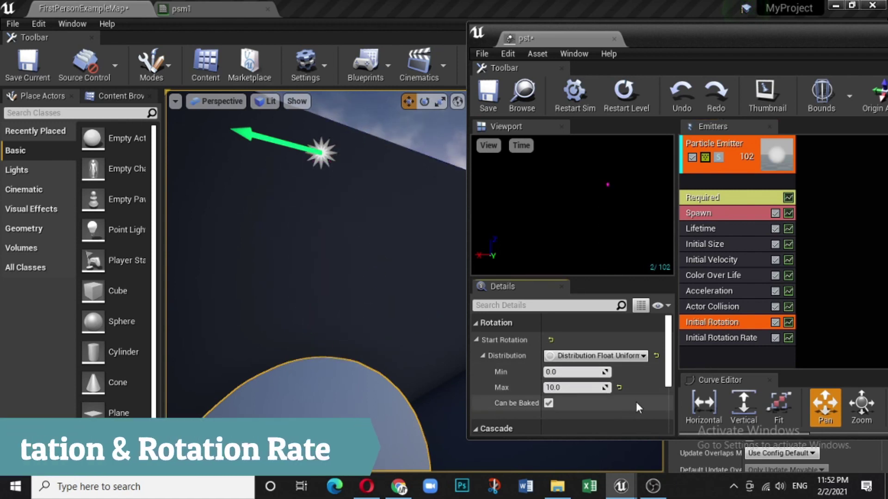
Step: Set the Max of the Initial Rotation Rate module's Start Rotation Rate distribution to 10 and leave the module
click(737, 337)
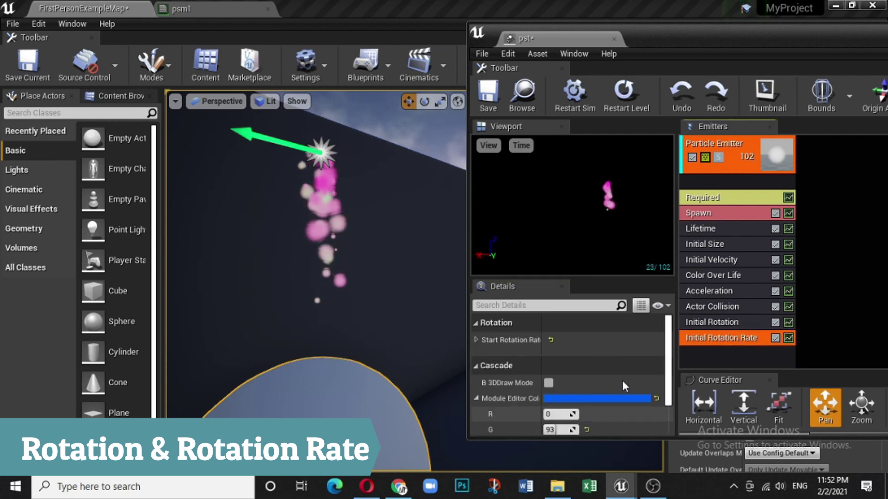
scroll(517, 380, down, 1)
scroll(492, 350, up, 1)
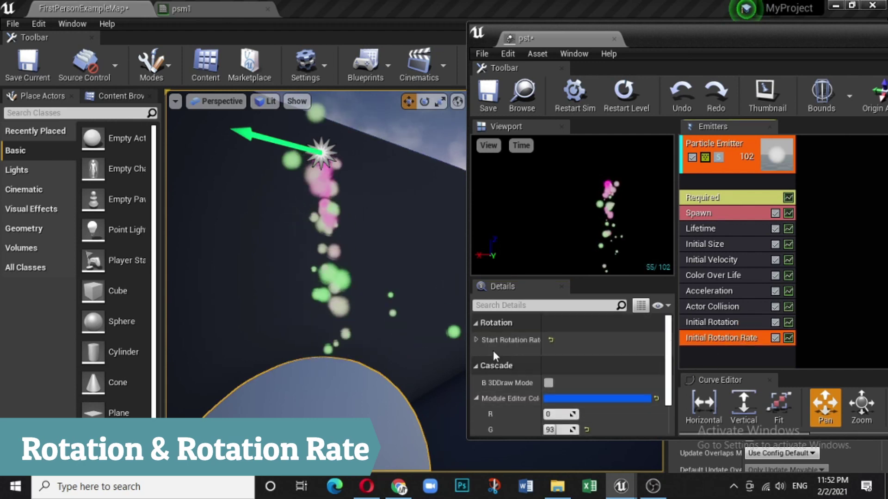
click(477, 341)
click(577, 387)
text(10)
key(Return)
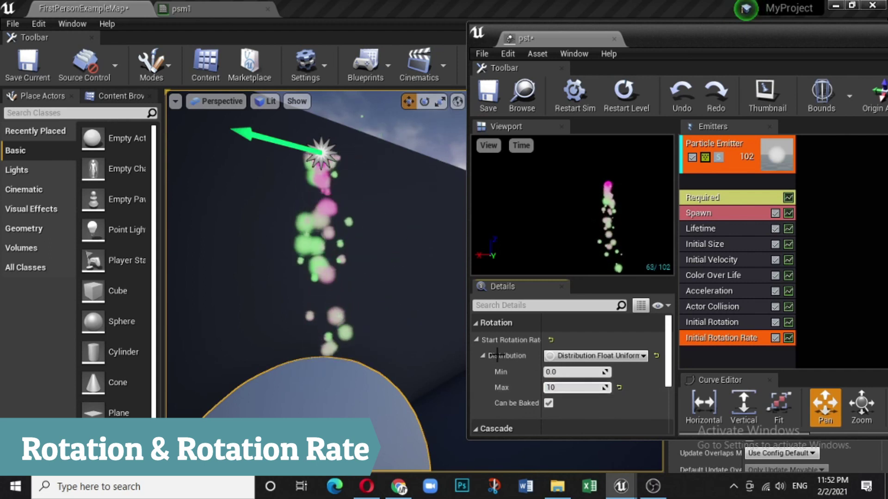
click(743, 351)
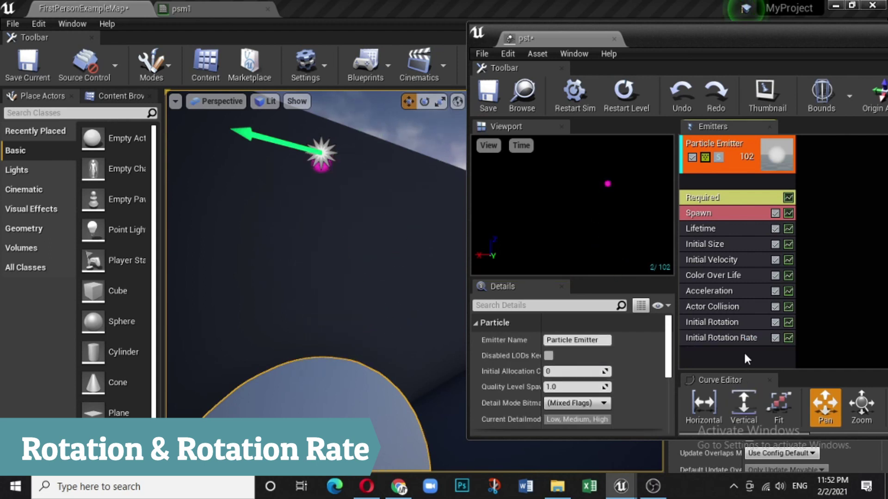
Step: Delete the Initial Rotation and Initial Rotation Rate modules from the emitter
right_click(758, 317)
click(795, 325)
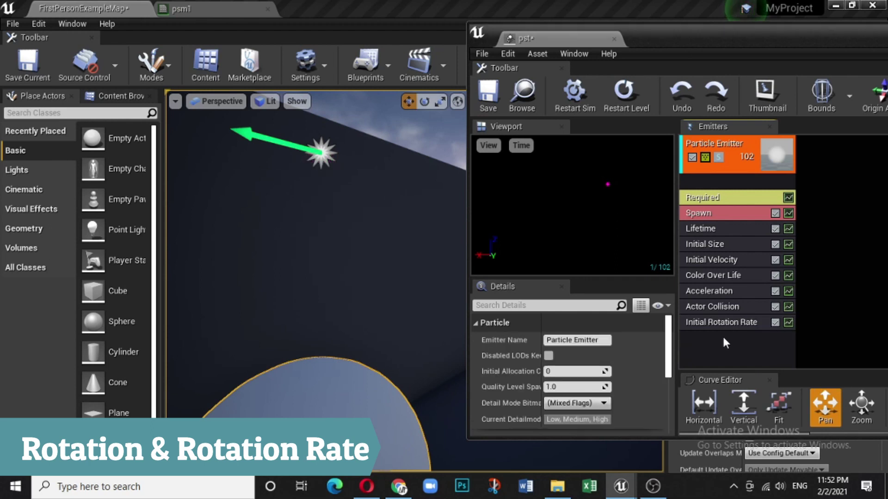
right_click(722, 334)
click(725, 353)
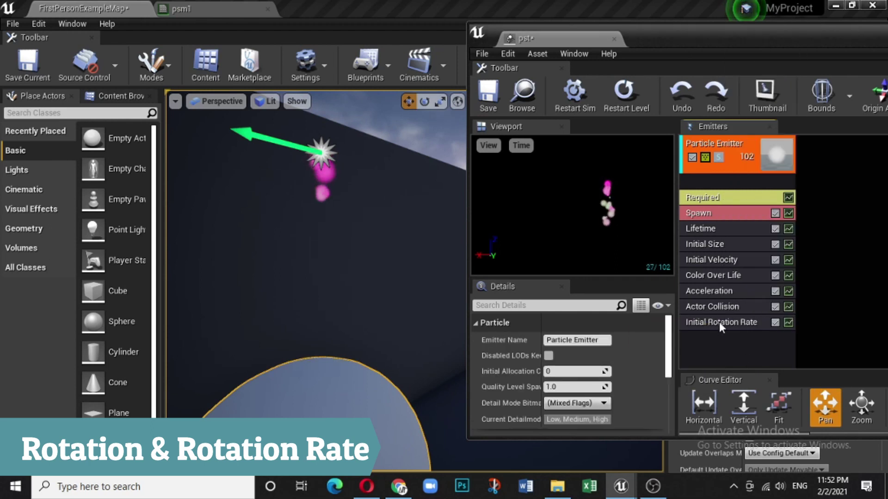
right_click(781, 322)
click(800, 329)
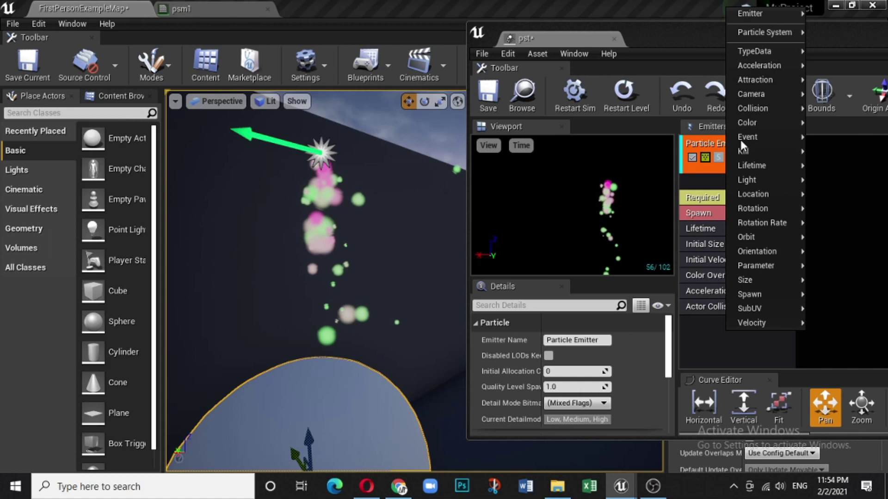
Step: Add a Light module to the emitter and turn off its Use Inverse Squared option
mouse_move(776, 180)
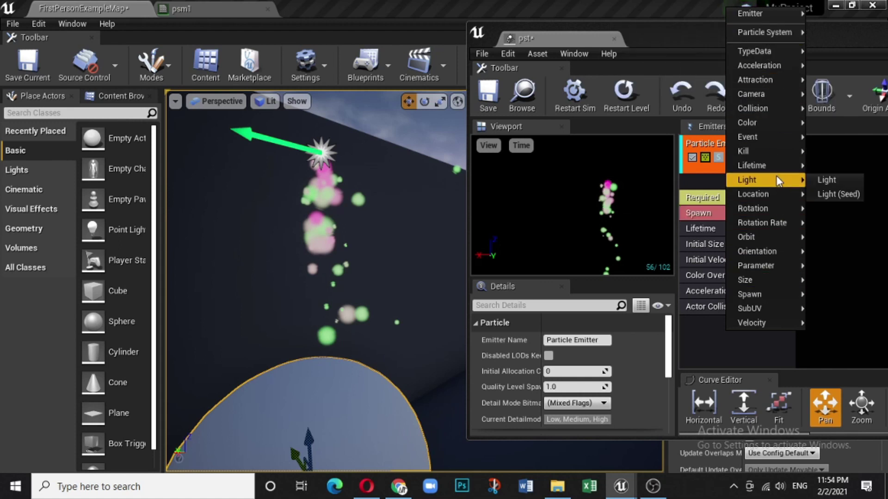
click(827, 181)
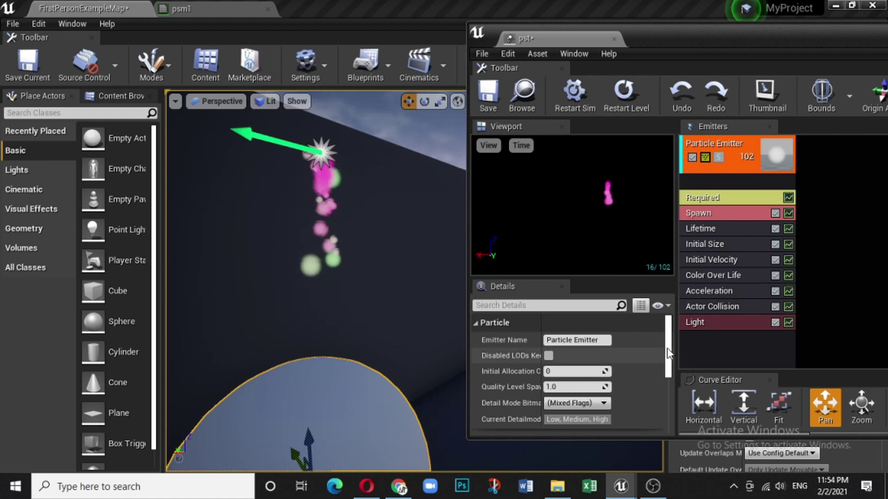
click(728, 325)
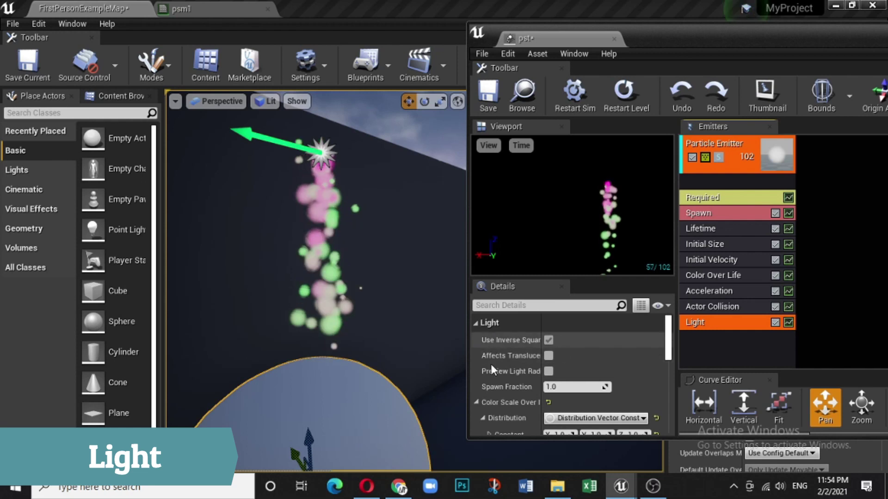
click(548, 340)
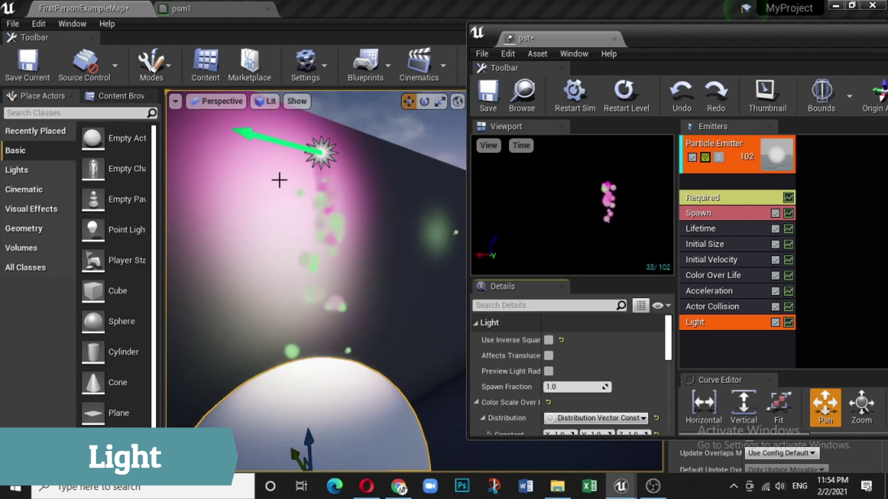
Step: Move the sphere in the level along its X axis, away from the falling particles
scroll(387, 339, down, 2)
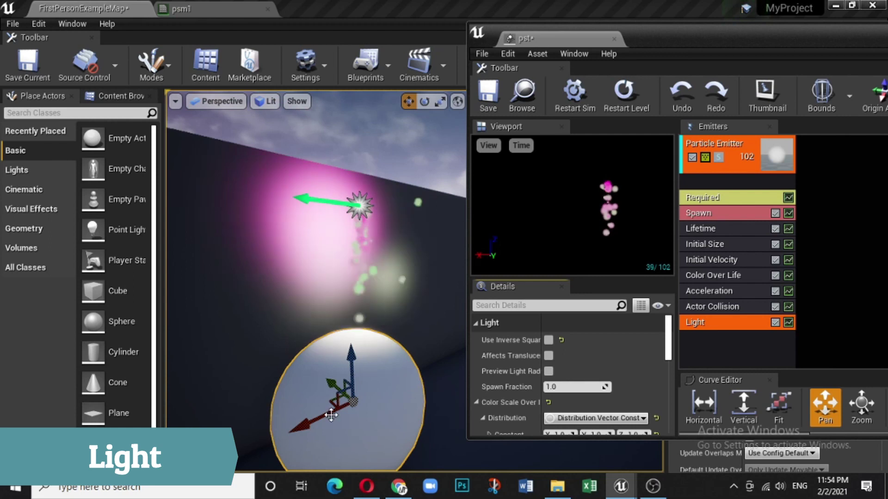
drag(302, 420, 383, 338)
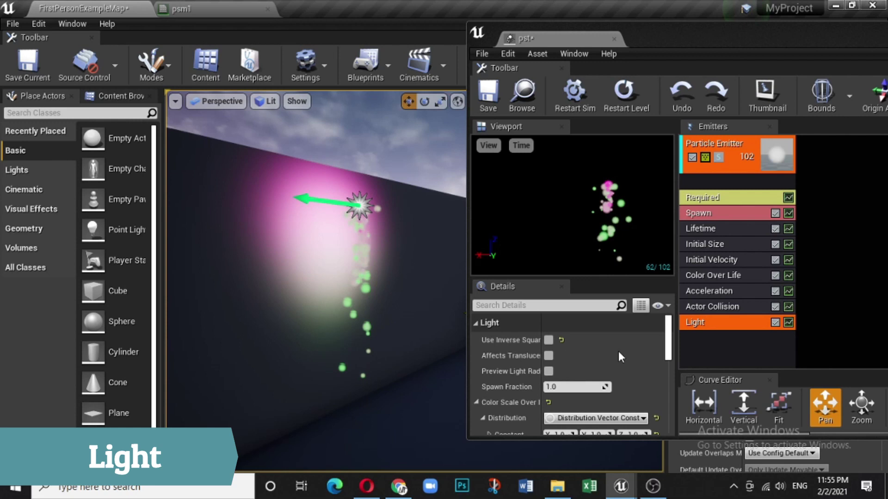
Step: Set the constant of the Light module's Brightness Over Life distribution to 10
scroll(620, 352, down, 3)
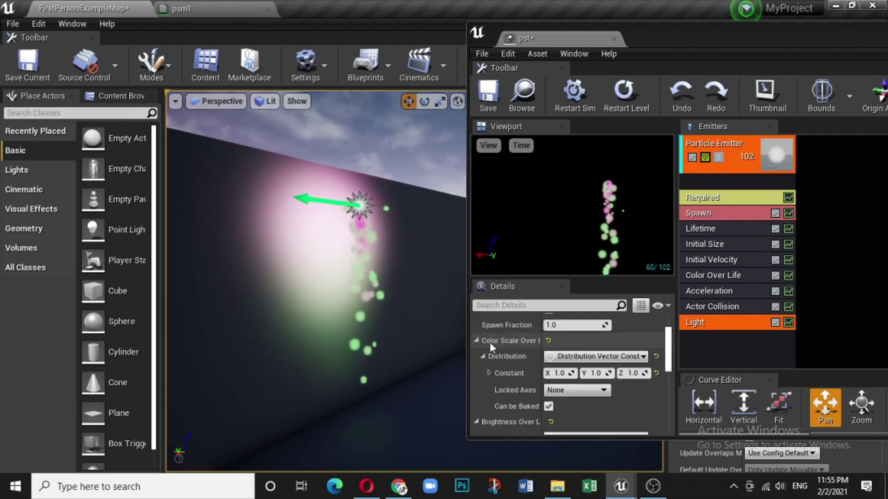
scroll(509, 332, up, 2)
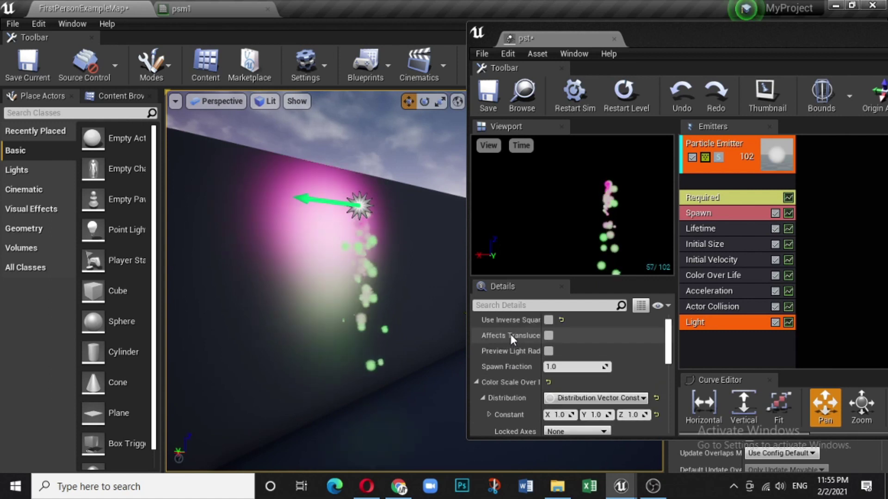
scroll(511, 336, down, 3)
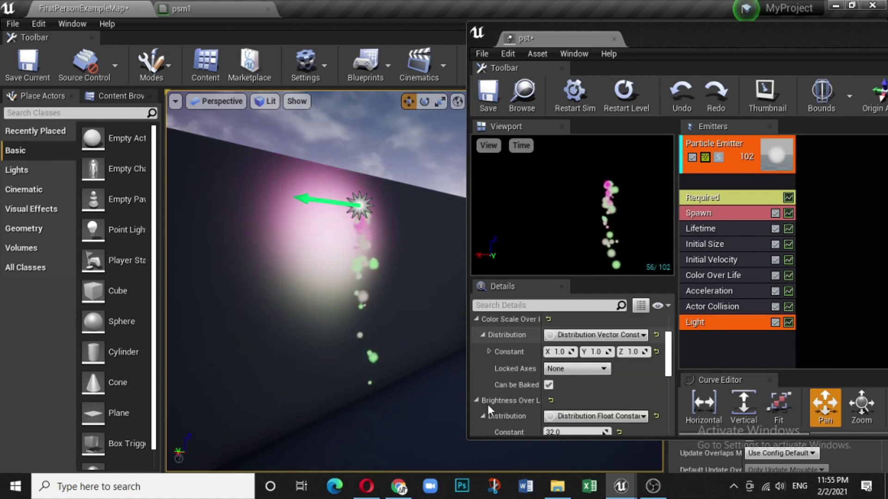
scroll(517, 398, down, 2)
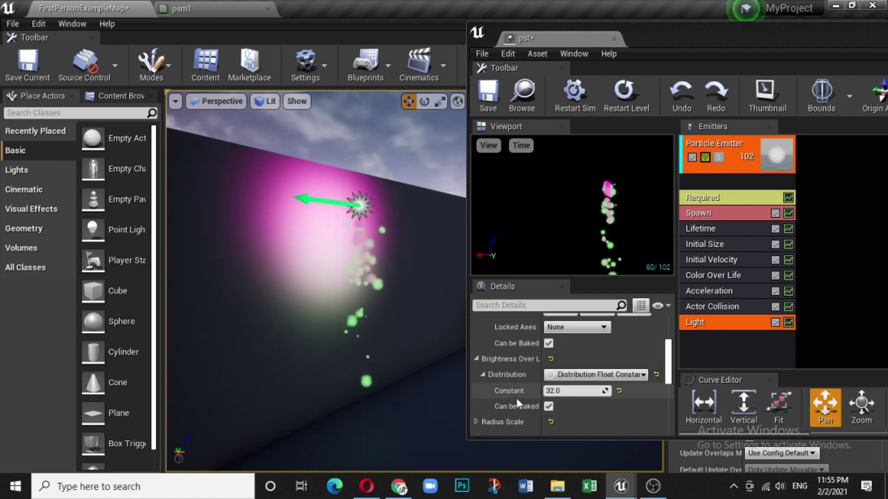
click(570, 390)
text(10)
key(Return)
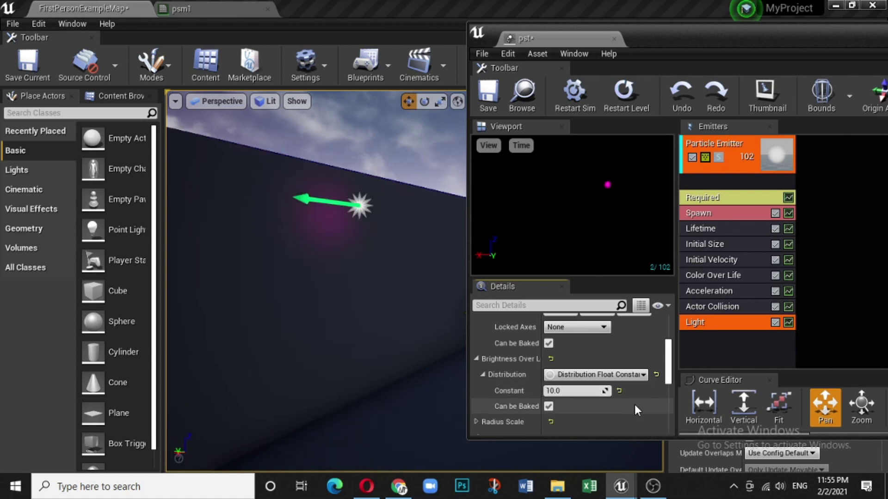
Step: Raise the constant of the Light module's Radius Scale distribution to about 34.6, and reduce it again
scroll(645, 362, down, 3)
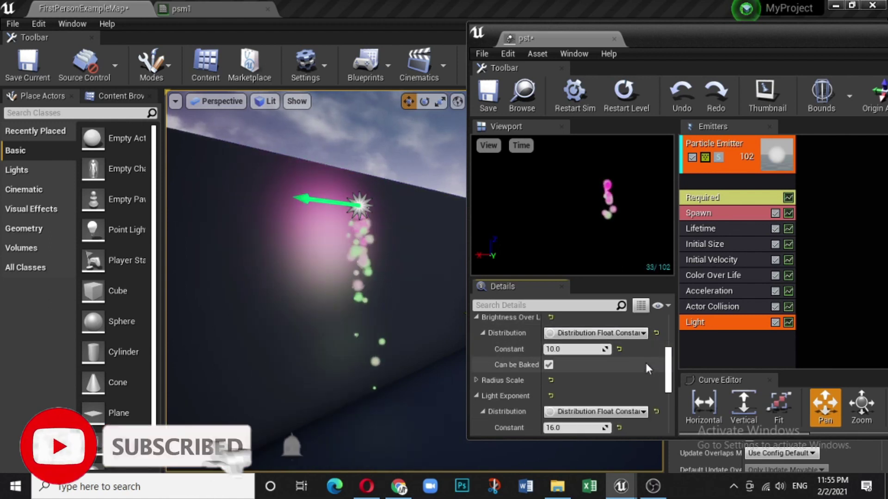
scroll(645, 362, down, 2)
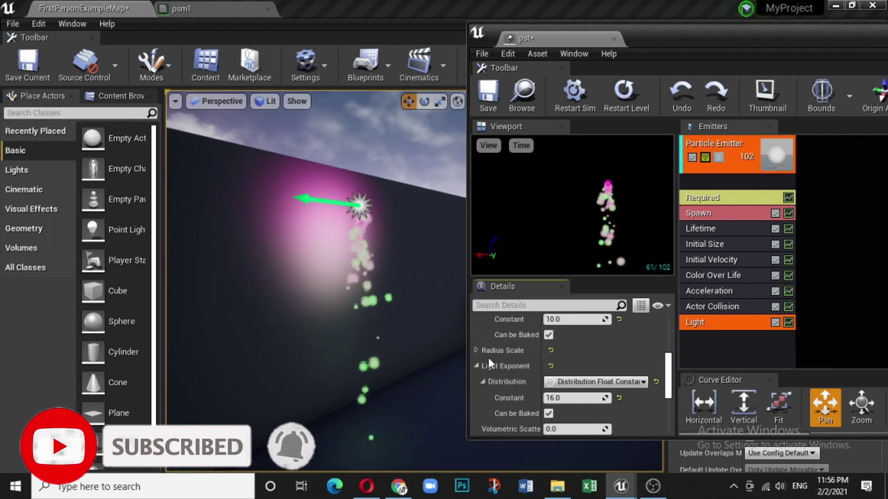
click(477, 351)
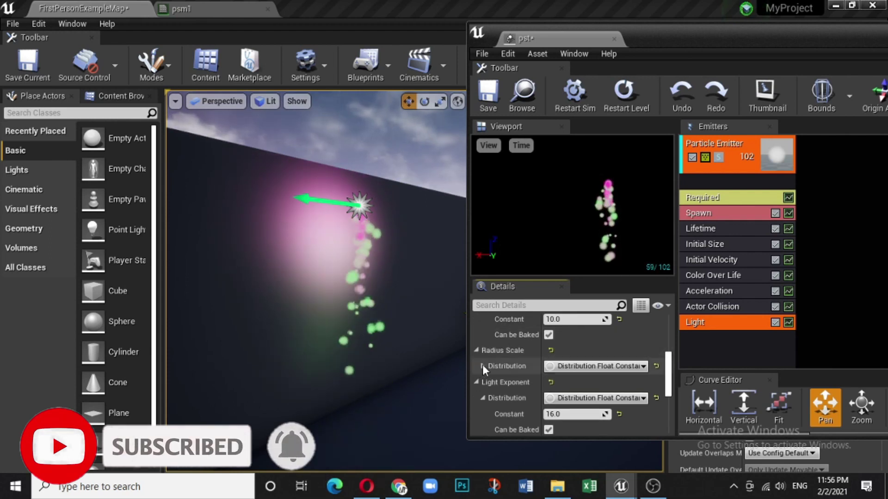
click(482, 366)
drag(567, 380, 601, 380)
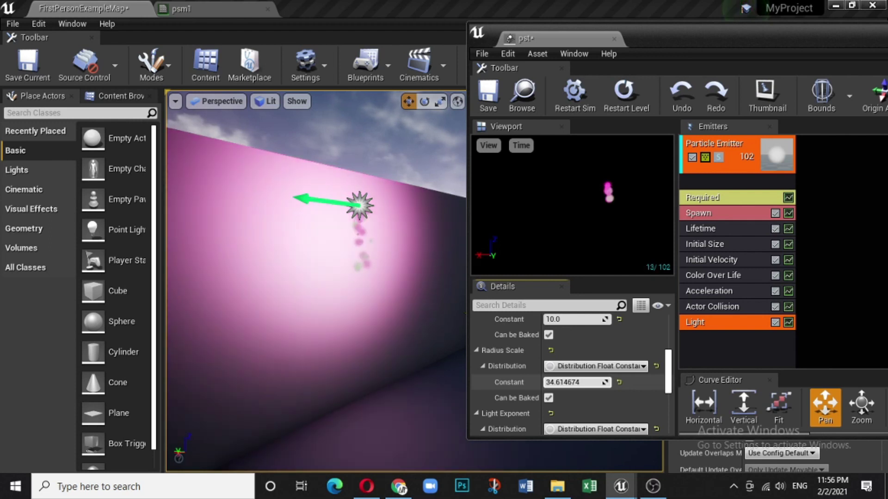
drag(601, 379, 583, 379)
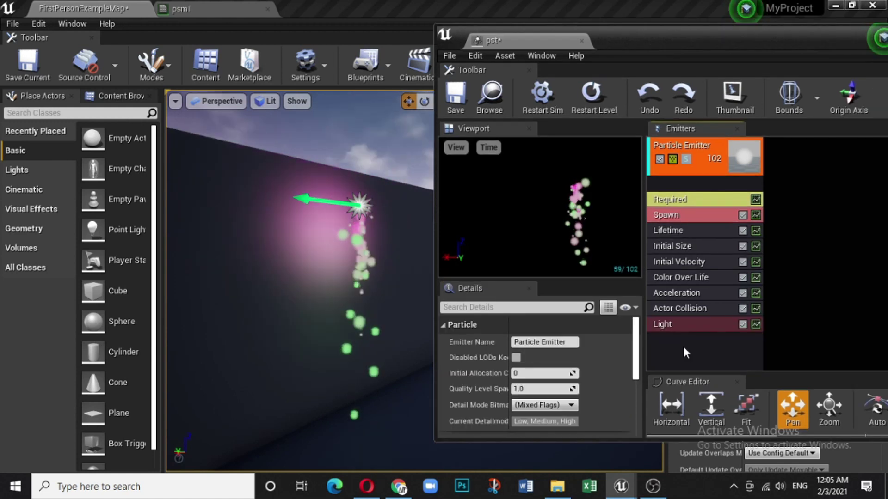
Step: Add GPU Sprites type data to the radial-gradient particle emitter
right_click(682, 345)
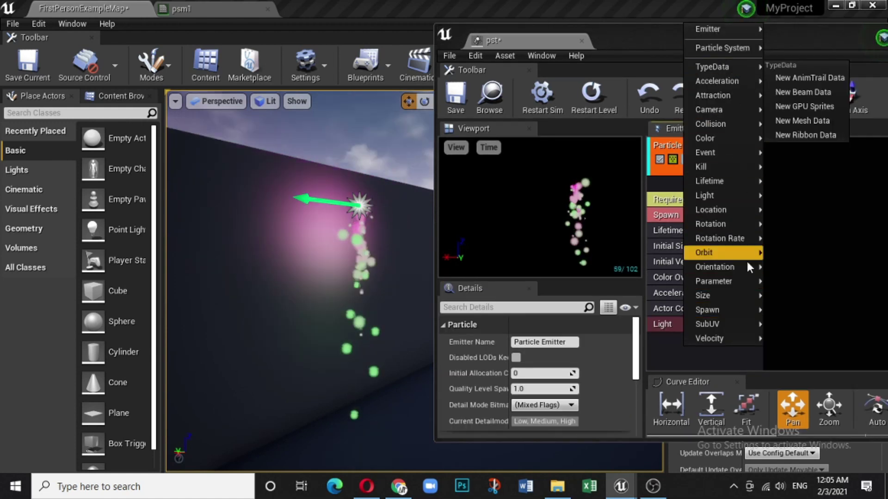
mouse_move(694, 81)
mouse_move(730, 73)
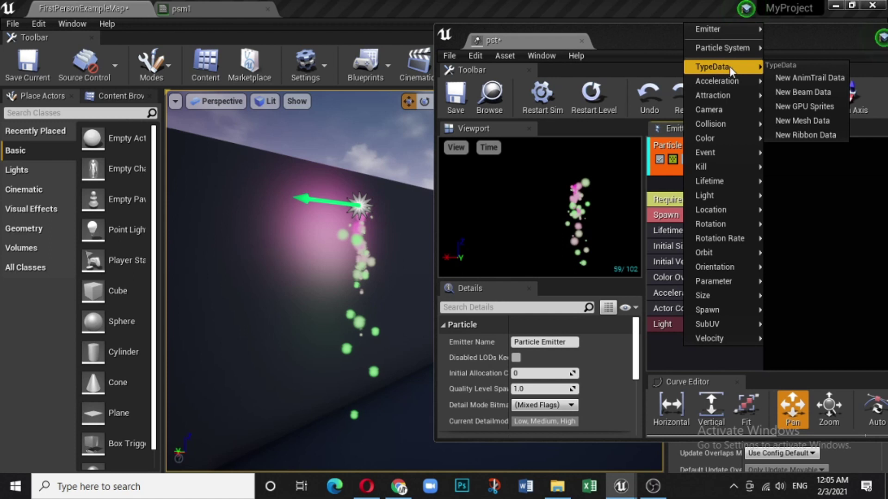
click(670, 170)
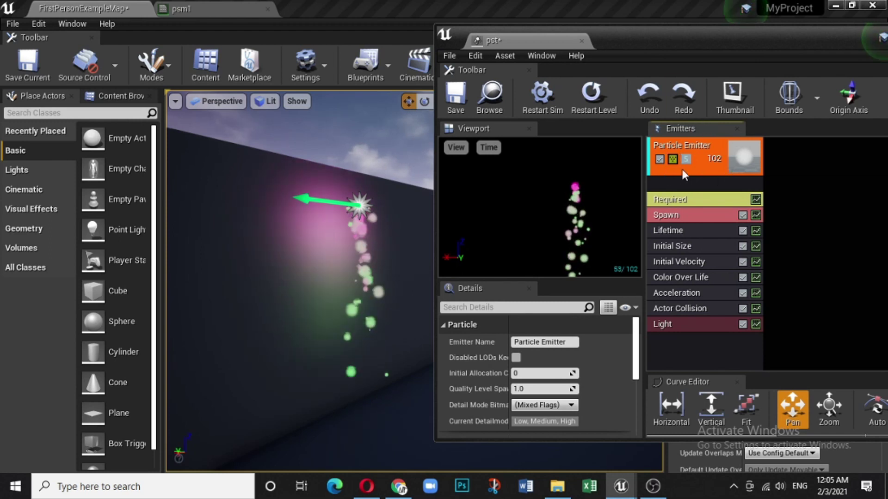
right_click(694, 152)
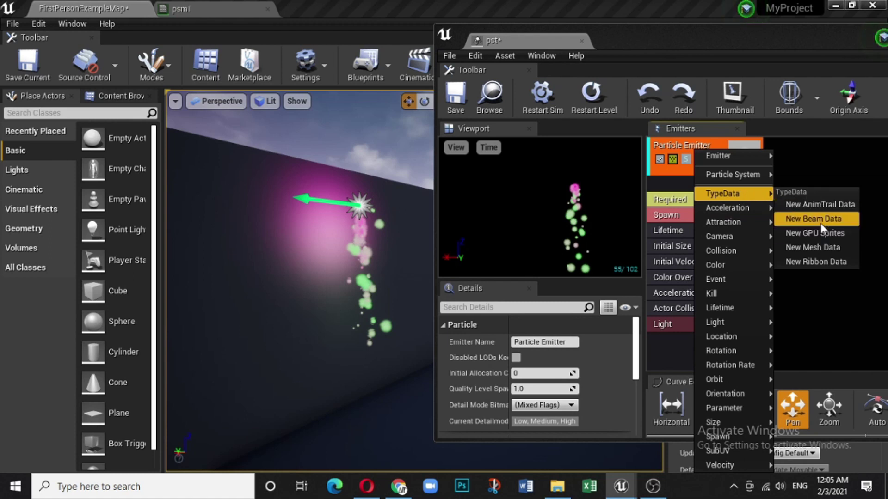
click(820, 234)
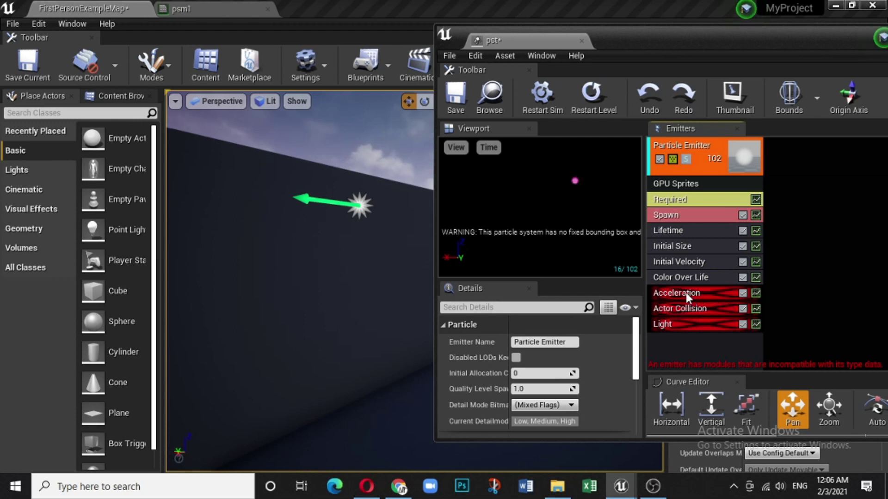
Step: Delete the incompatible Light, Actor Collision and Acceleration modules from the emitter
right_click(701, 322)
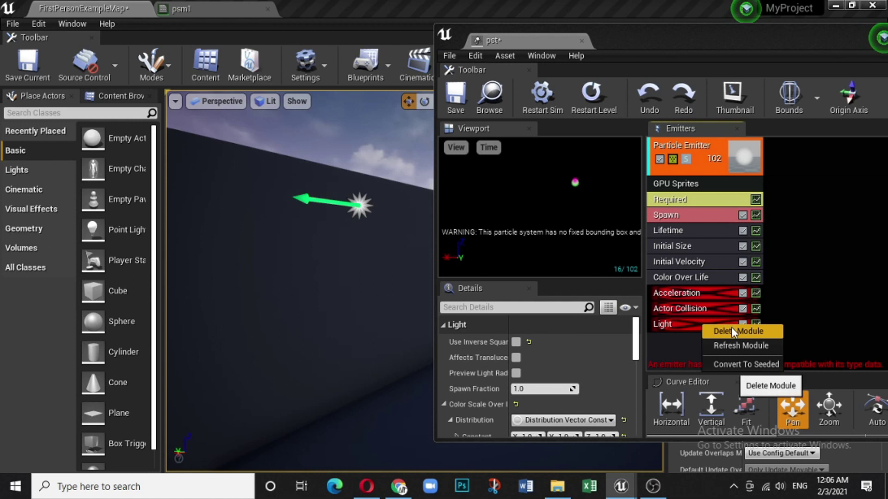
click(731, 326)
right_click(716, 306)
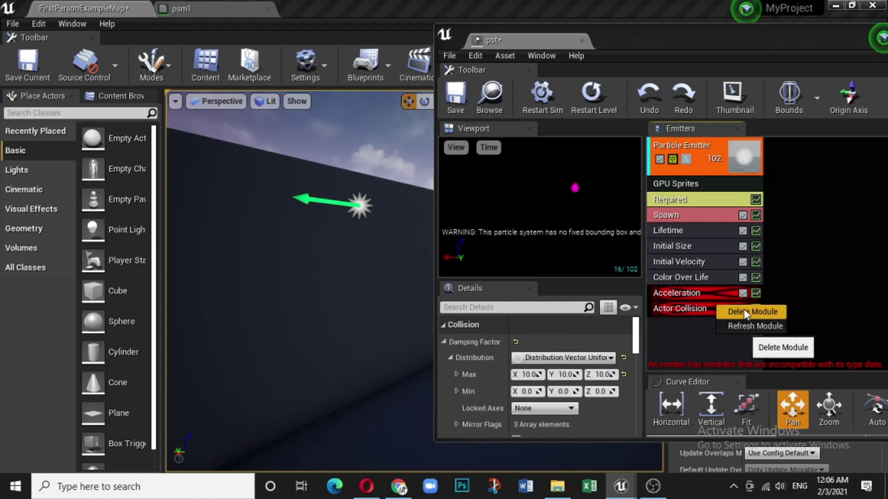
click(735, 312)
right_click(715, 289)
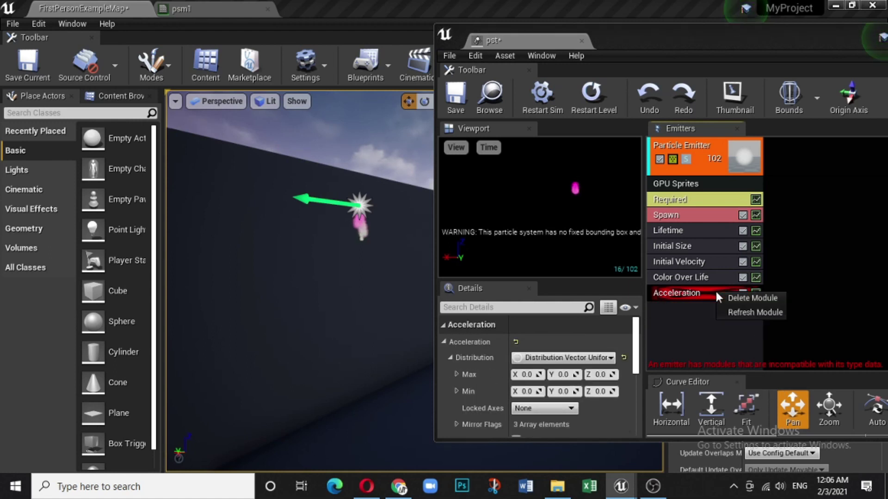
click(756, 301)
Step: Create a second particle sprite emitter in the system and add GPU Sprites type data to it
right_click(785, 161)
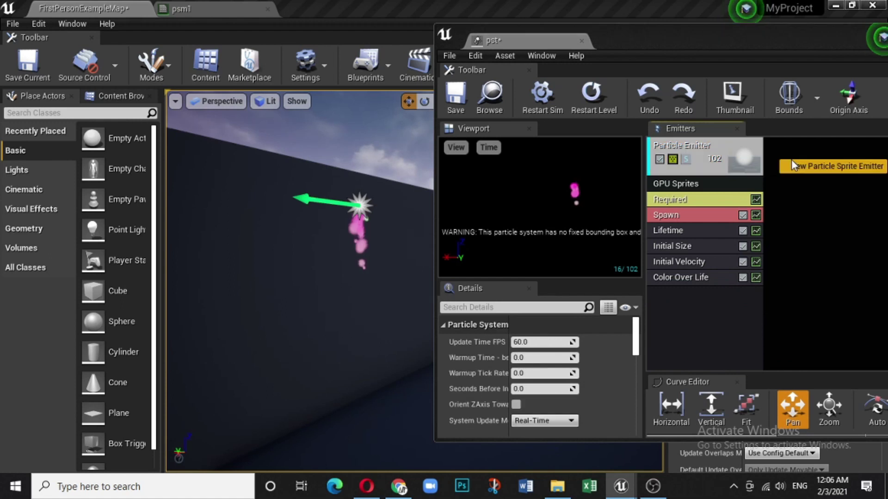
click(825, 165)
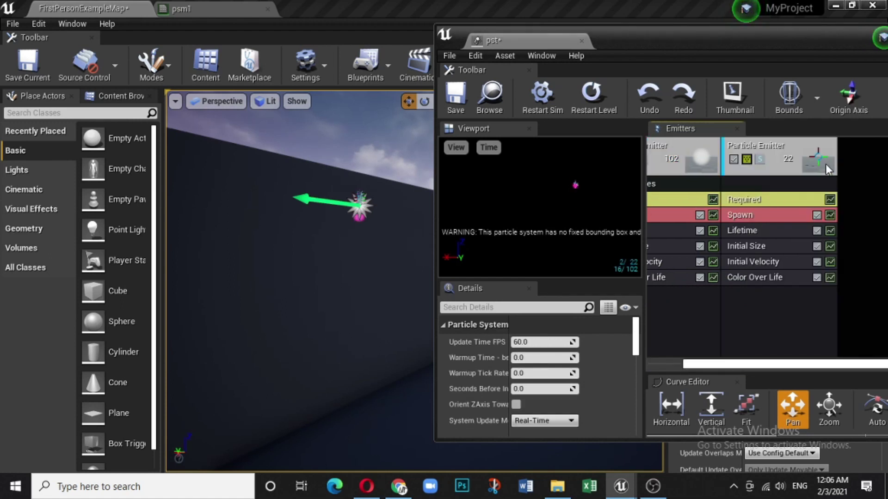
right_click(761, 183)
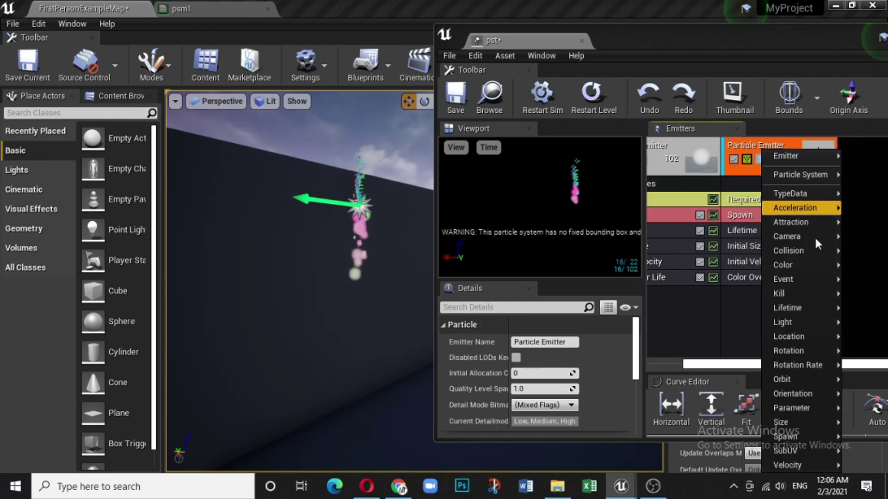
mouse_move(812, 193)
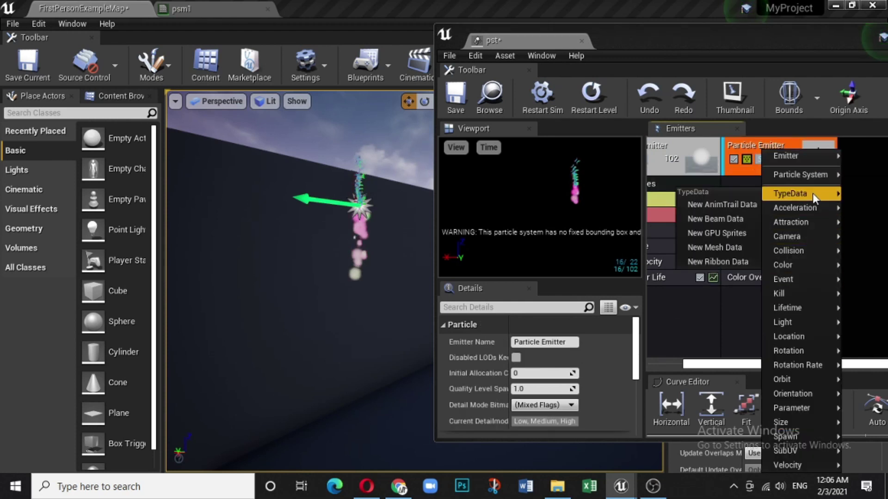
click(703, 232)
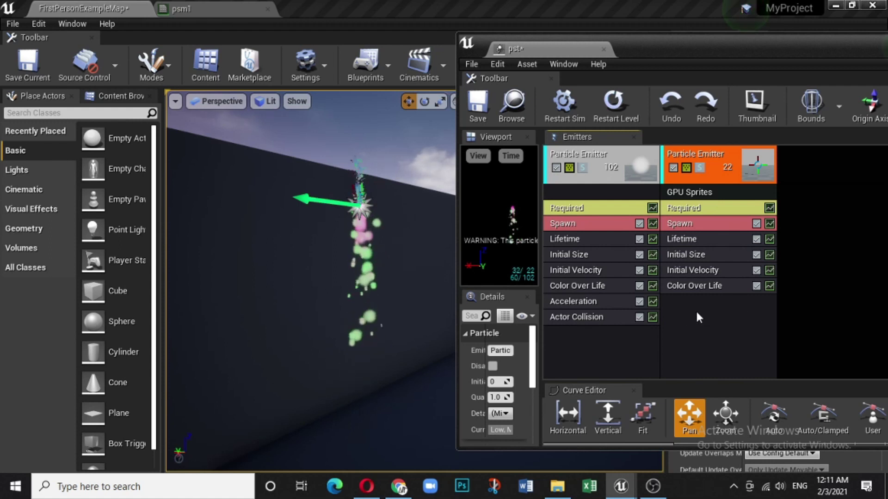
Step: Move the sphere in the level along its X axis towards the area beneath the falling particles
scroll(365, 387, down, 3)
right_drag(365, 388, 414, 350)
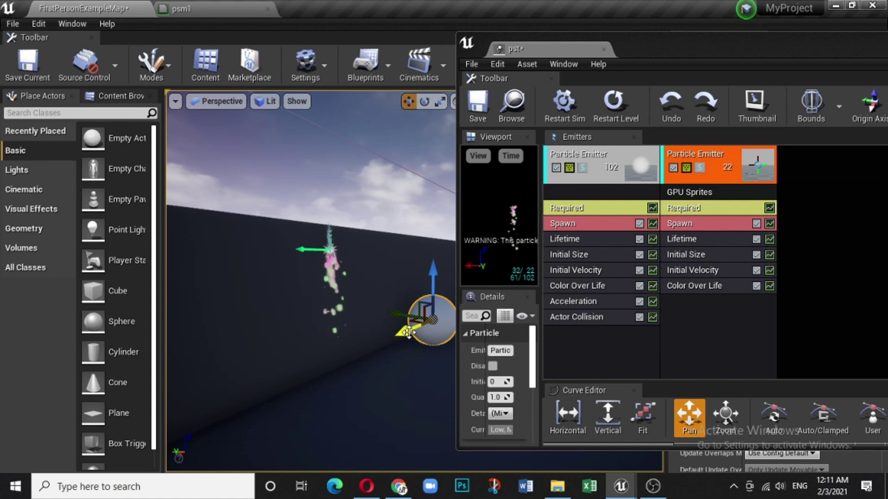
drag(415, 350, 265, 379)
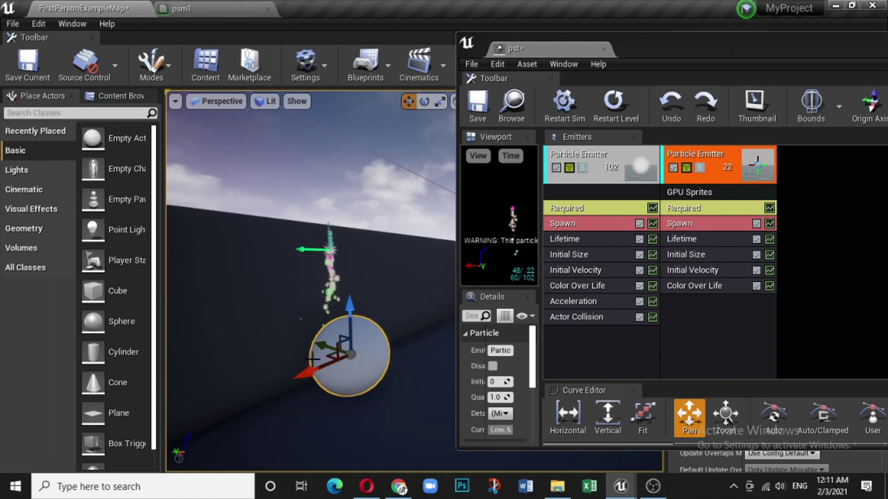
Step: Disable the first emitter, and replace the second emitter's Initial Velocity module with the one shared from the first emitter
click(555, 169)
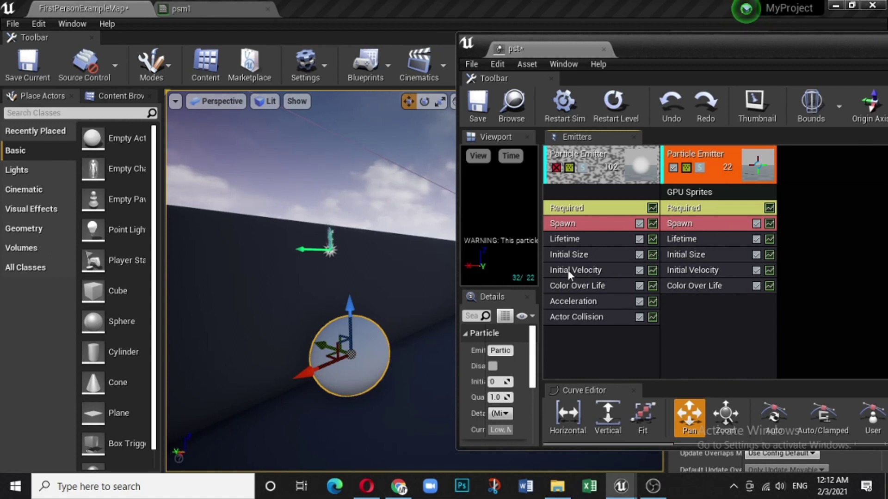
right_click(723, 268)
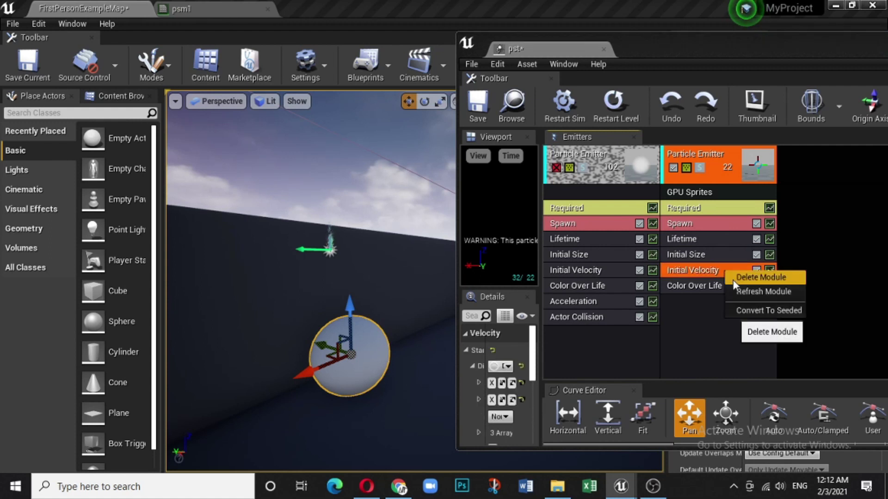
click(733, 278)
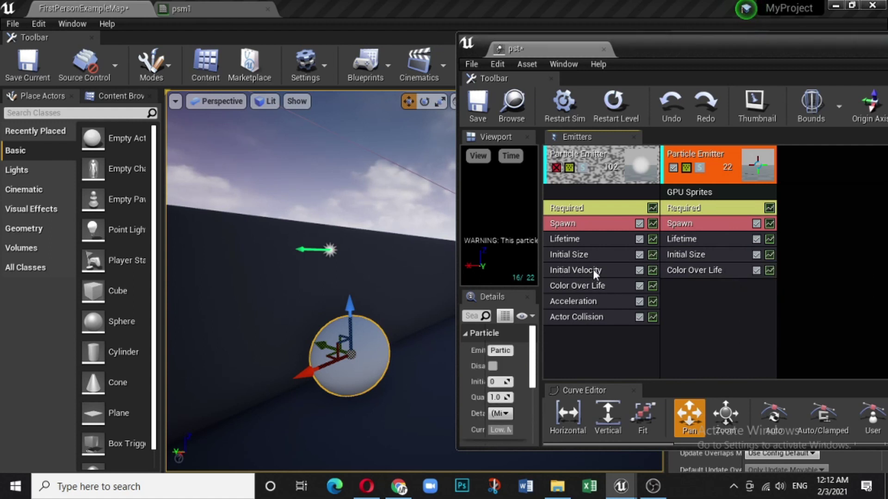
drag(592, 269, 719, 292)
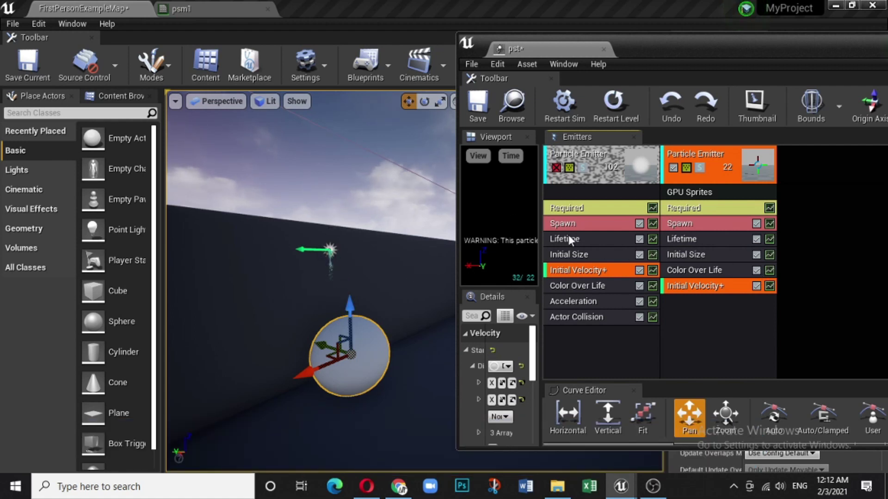
Step: Replace the second emitter's Lifetime module with the one shared from the first emitter
right_click(705, 239)
click(744, 243)
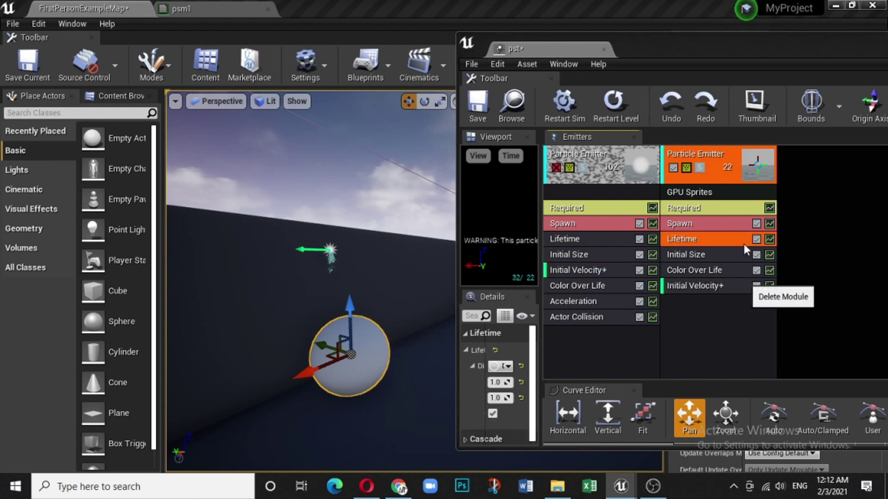
shift+drag(611, 245, 724, 292)
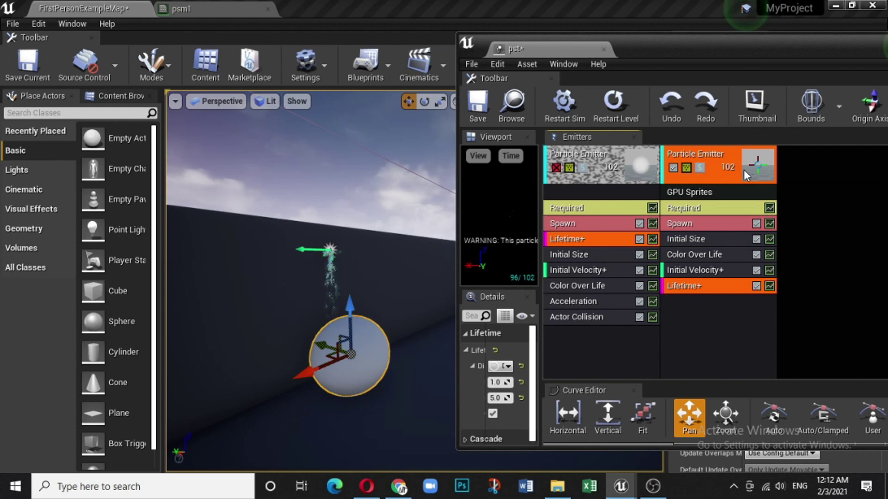
click(709, 324)
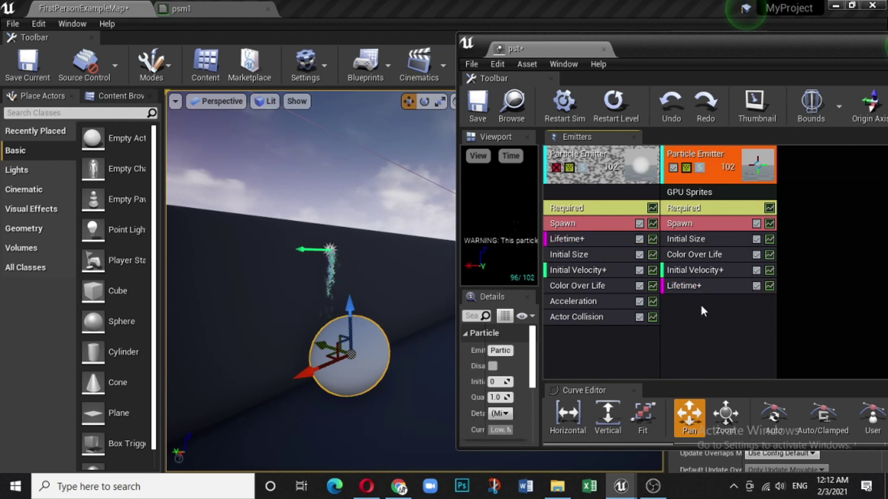
Step: Add a Collision module to the GPU Sprites emitter
right_click(701, 306)
mouse_move(735, 124)
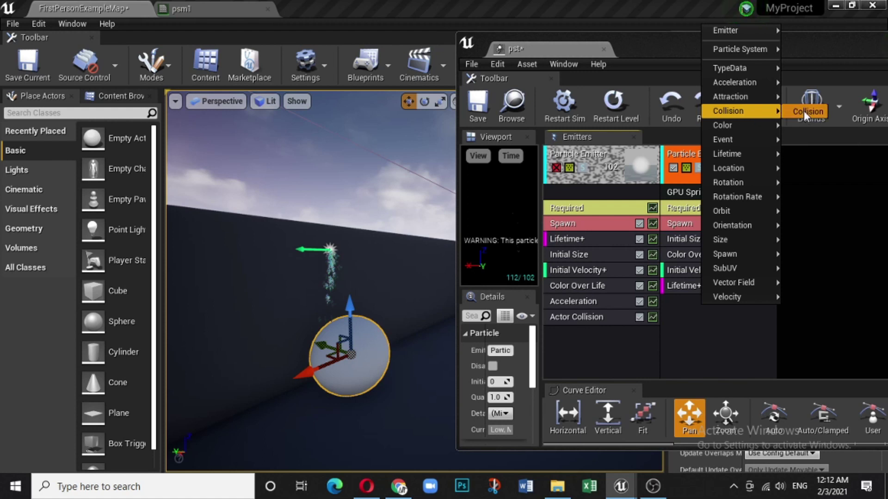
click(804, 111)
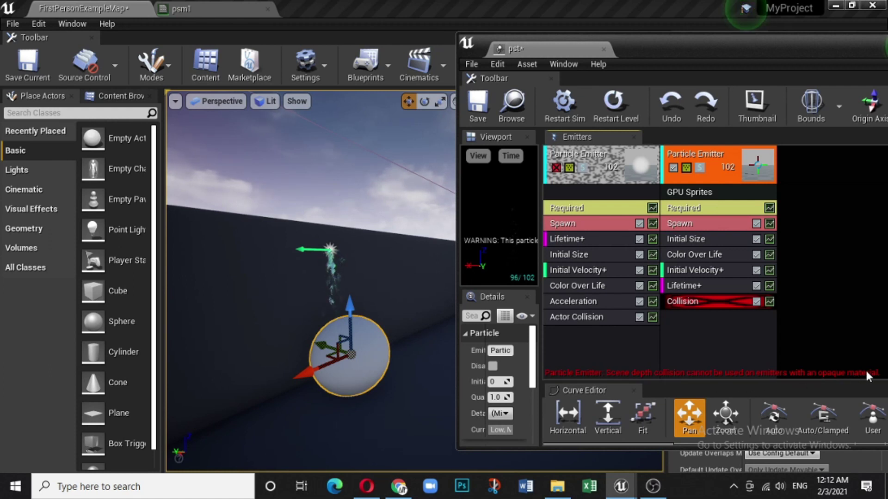
Step: Try the Masked blend mode on the psm1 material and return it to Translucent
click(207, 11)
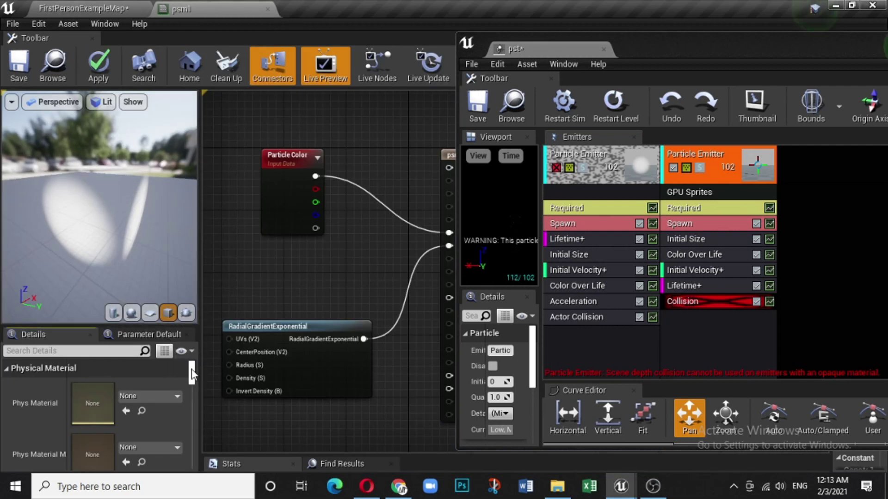
scroll(191, 382, down, 3)
scroll(191, 383, up, 3)
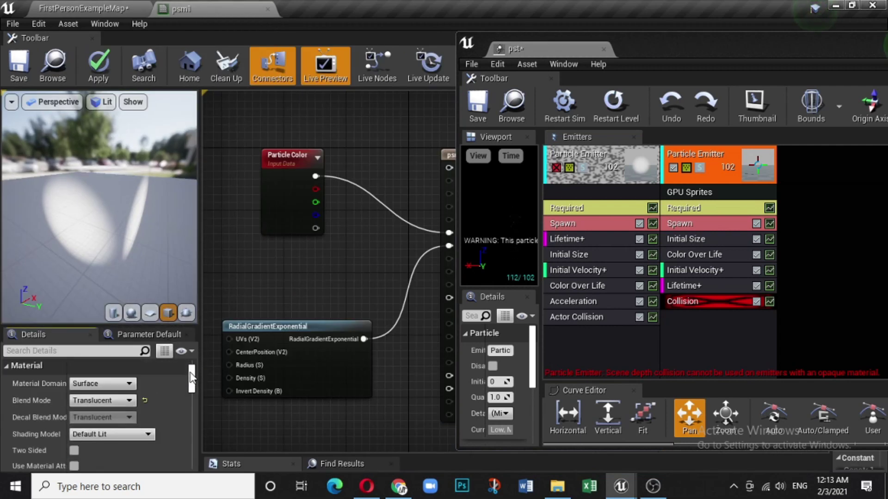
click(120, 401)
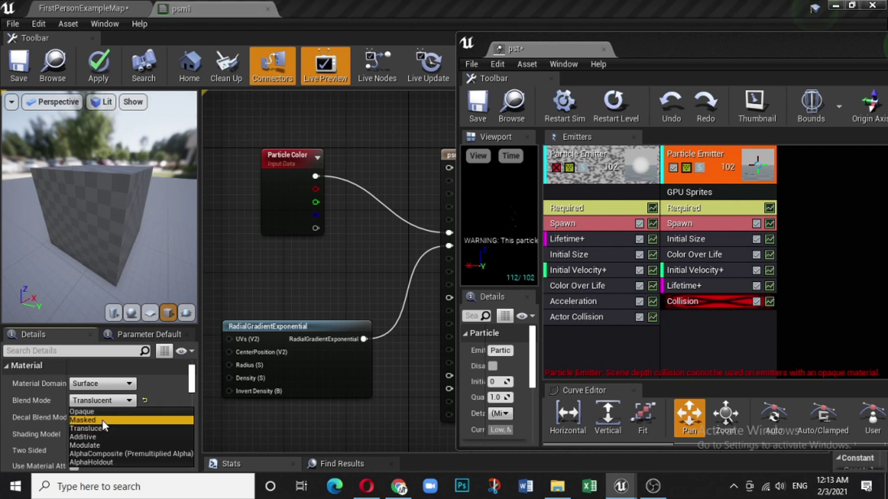
click(102, 420)
click(107, 401)
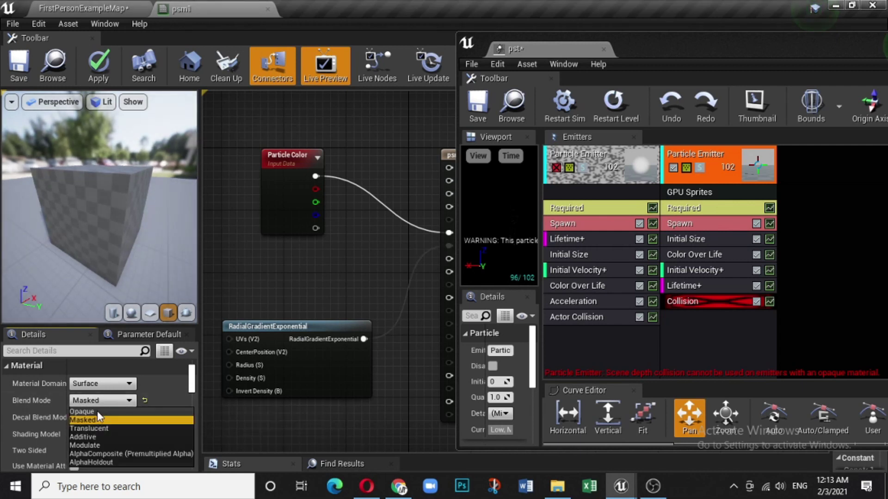
click(101, 403)
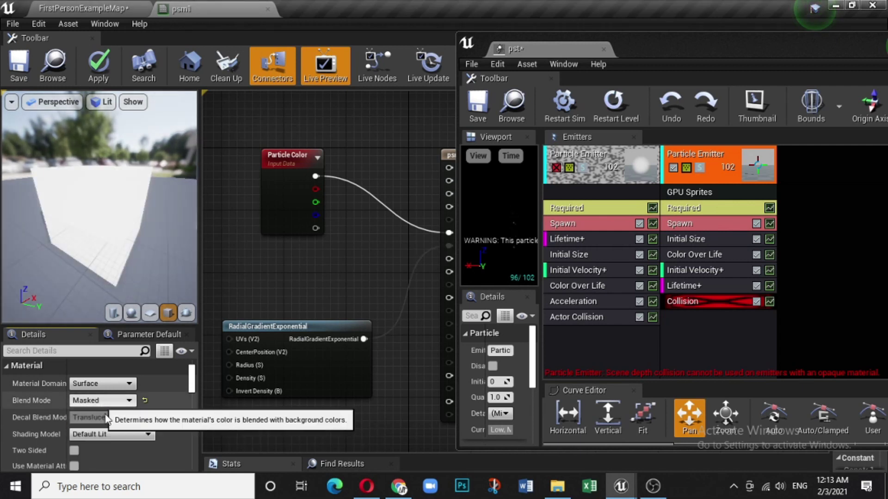
click(107, 401)
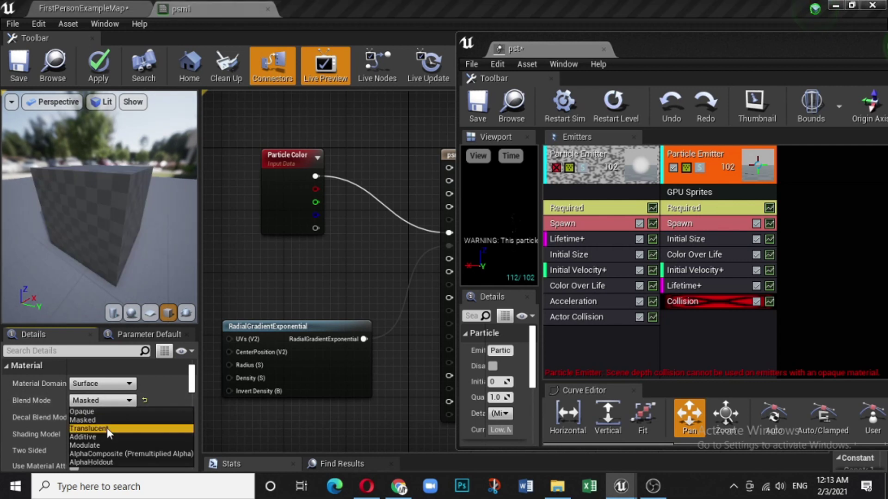
click(106, 428)
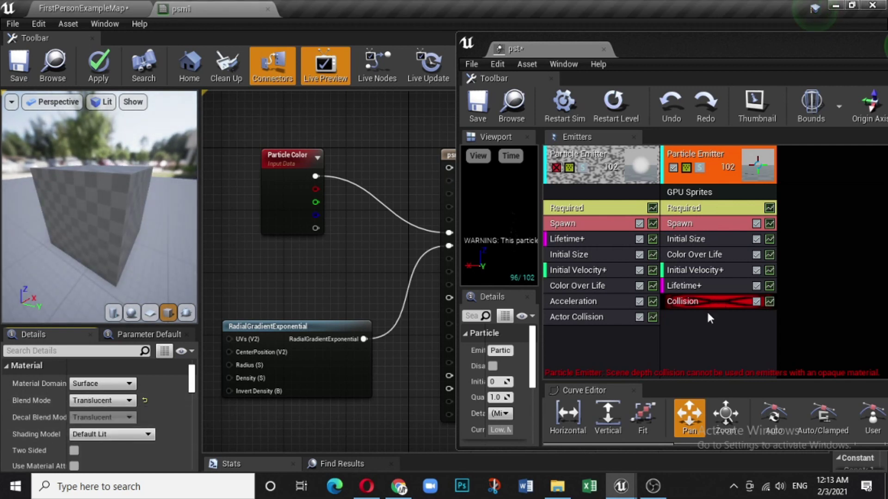
Step: Return to the level and assign the psm1 material in the GPU Sprites emitter's Required module
click(46, 8)
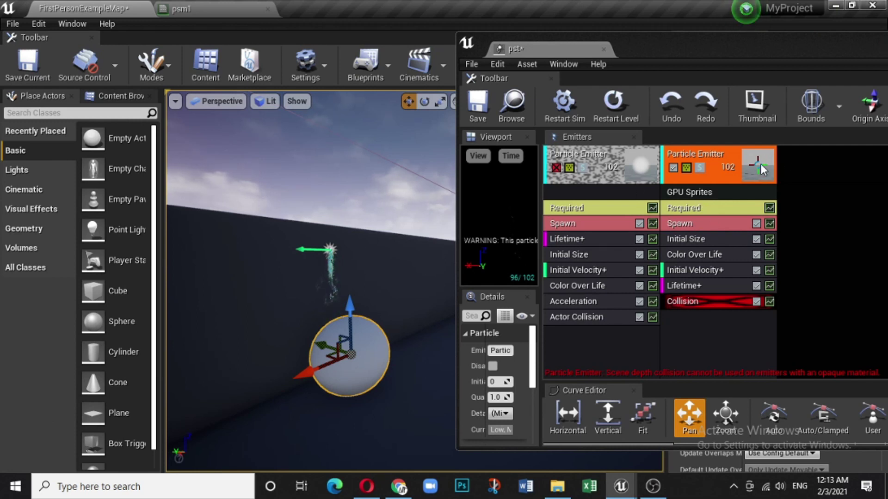
click(695, 209)
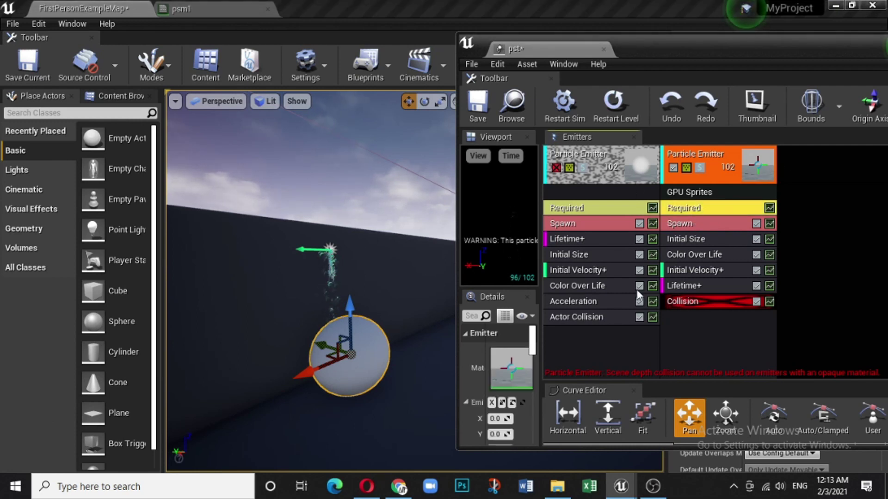
drag(539, 351, 663, 354)
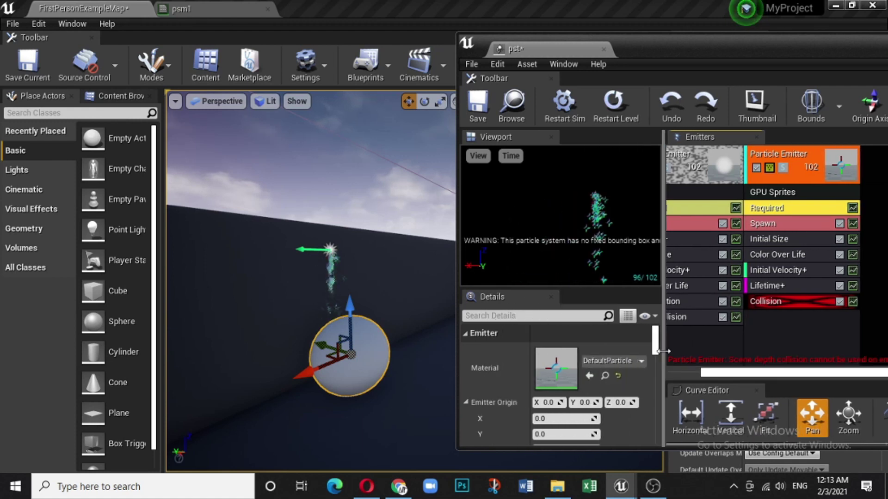
click(612, 361)
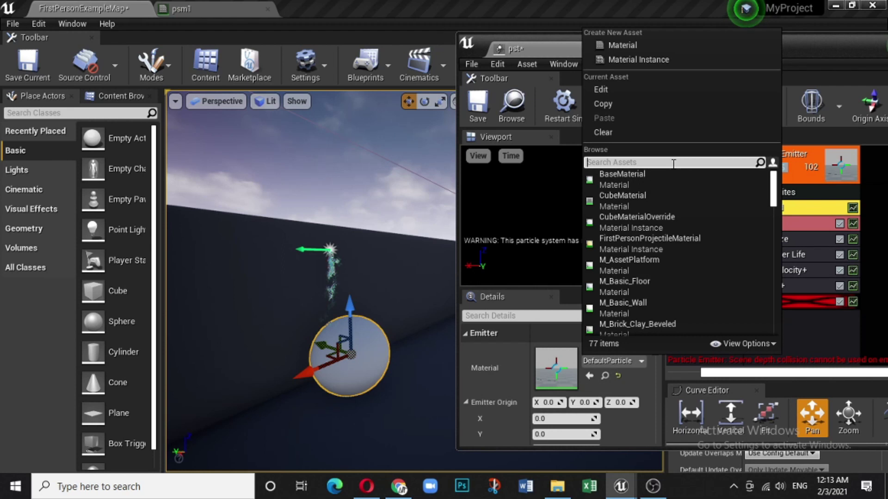
text(PSM)
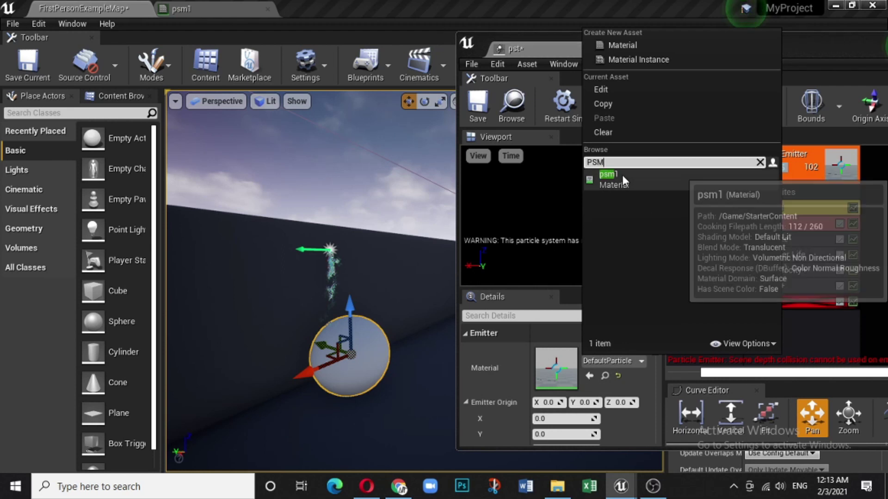
click(622, 176)
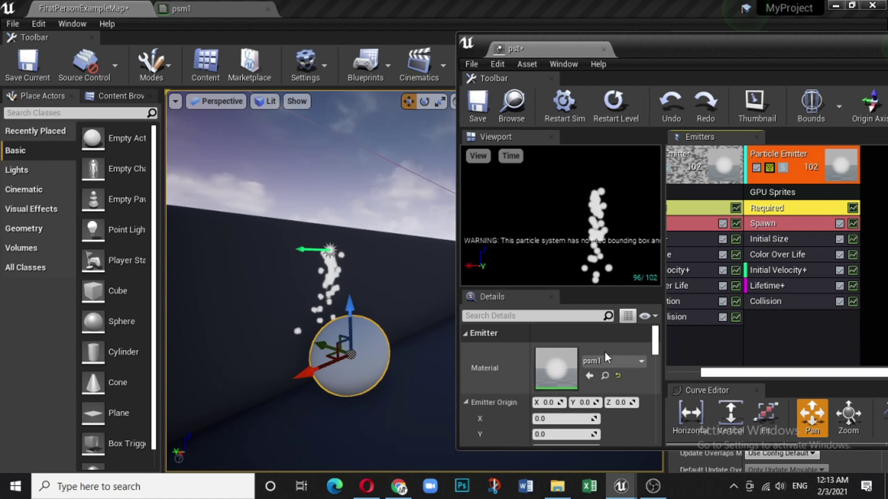
Step: Reposition the sphere in the level directly beneath the falling particle stream, and deselect it
scroll(304, 324, up, 1)
scroll(305, 324, up, 1)
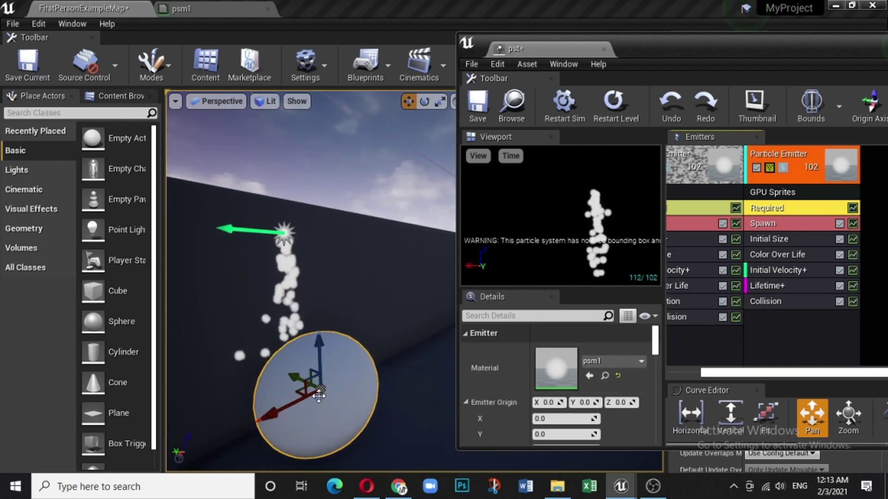
drag(295, 371, 262, 354)
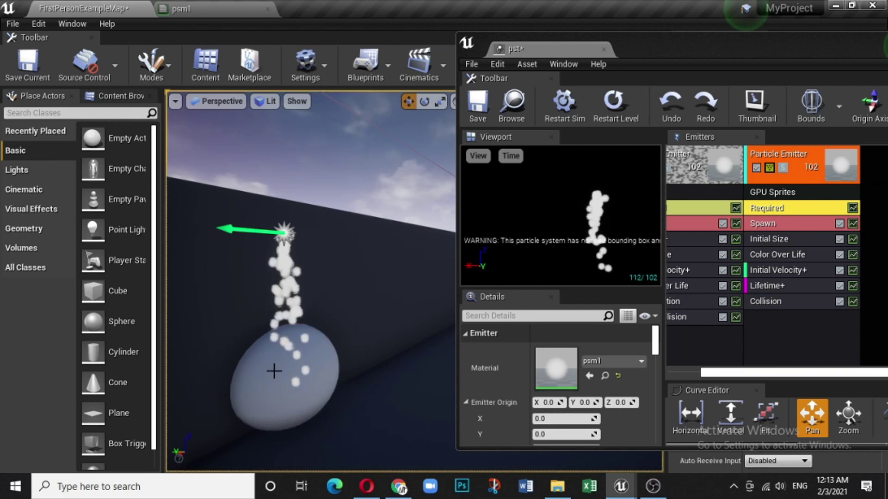
drag(261, 355, 273, 372)
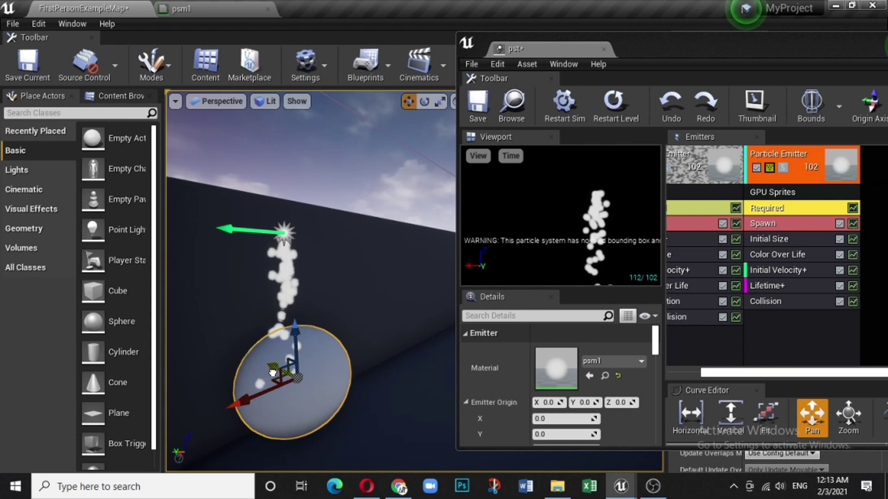
click(396, 188)
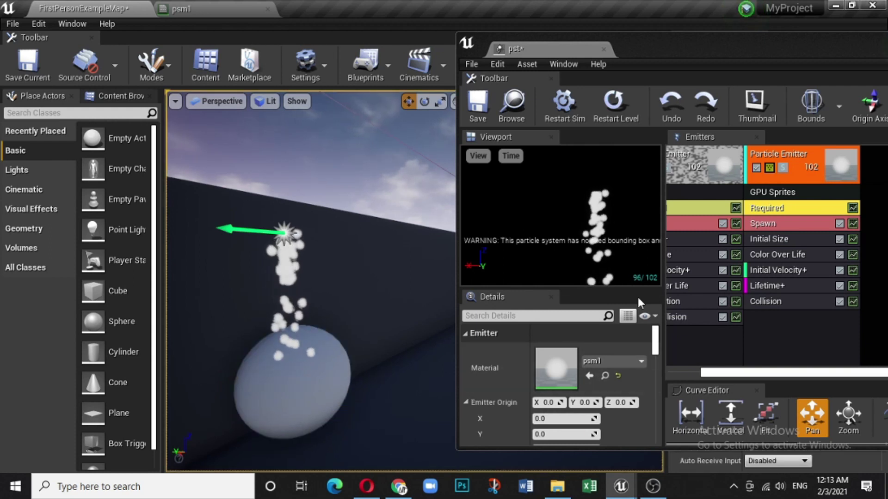
Step: Try the Stop and Kill responses in the GPU Sprites emitter's Collision module, and return the Response to Bounce
click(793, 300)
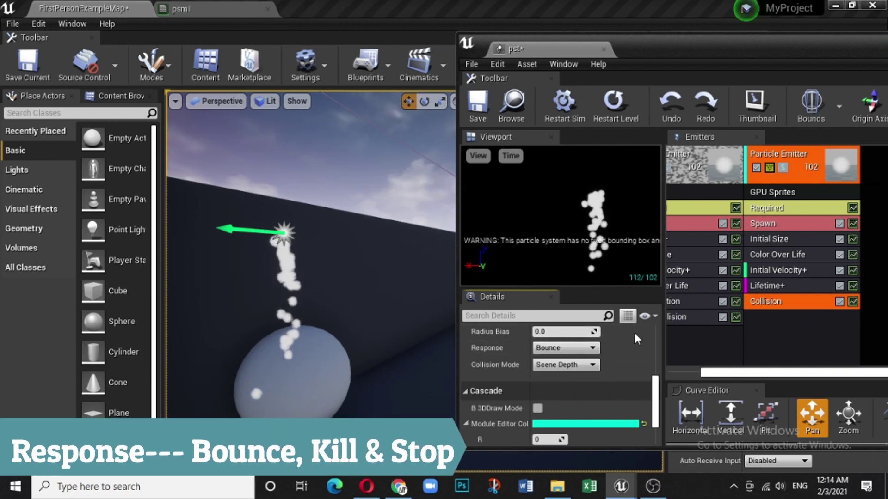
click(595, 347)
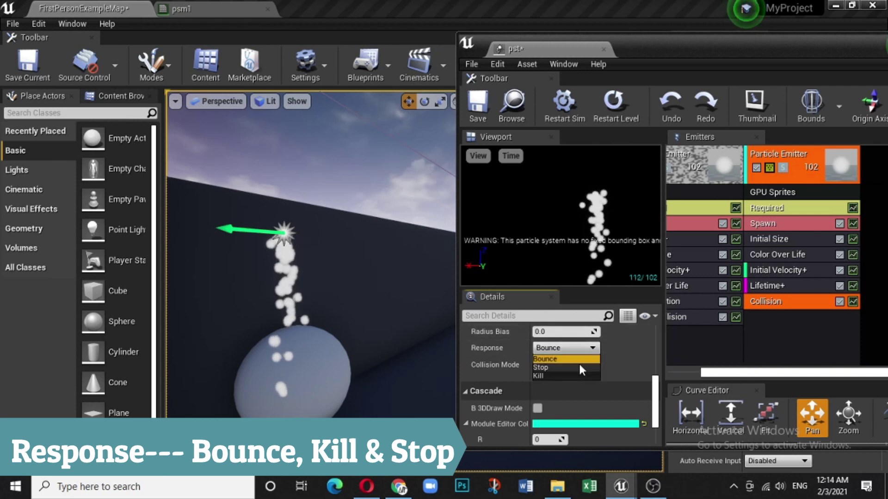
click(578, 365)
right_drag(327, 375, 329, 385)
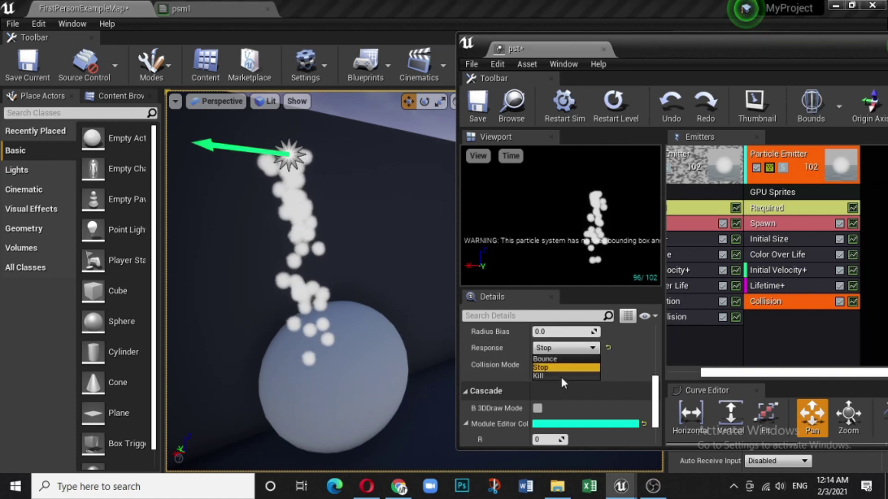
click(562, 377)
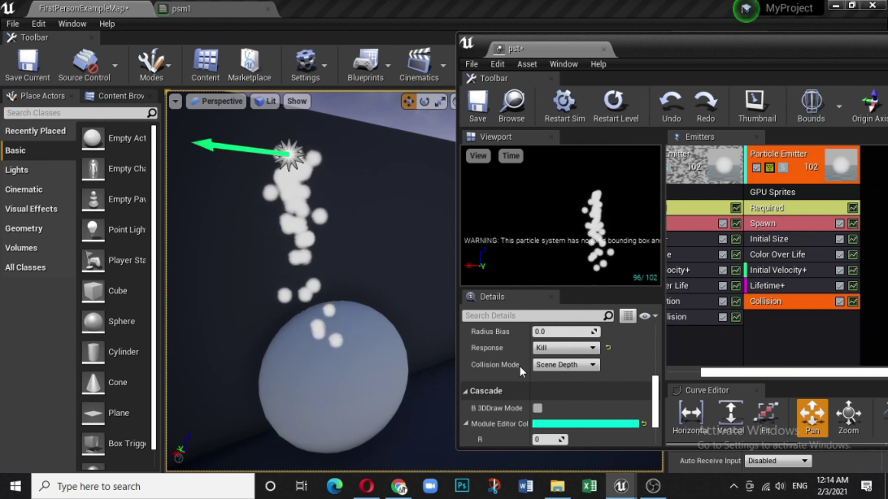
click(551, 350)
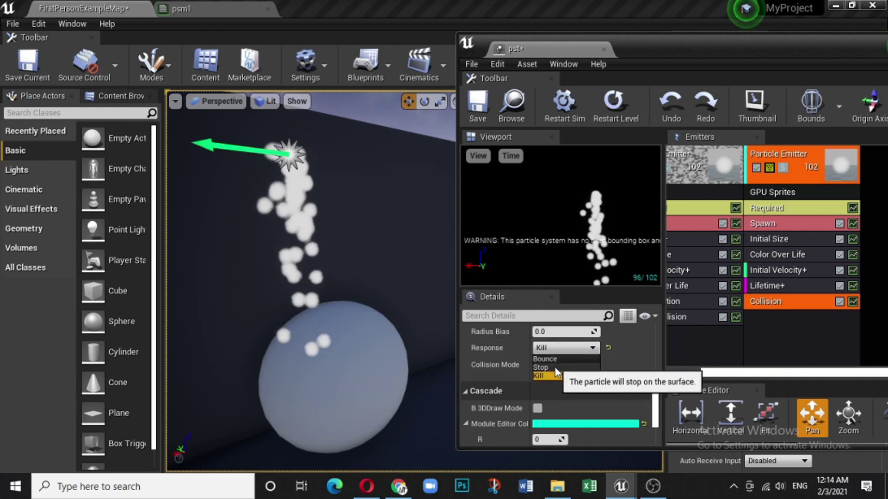
click(553, 368)
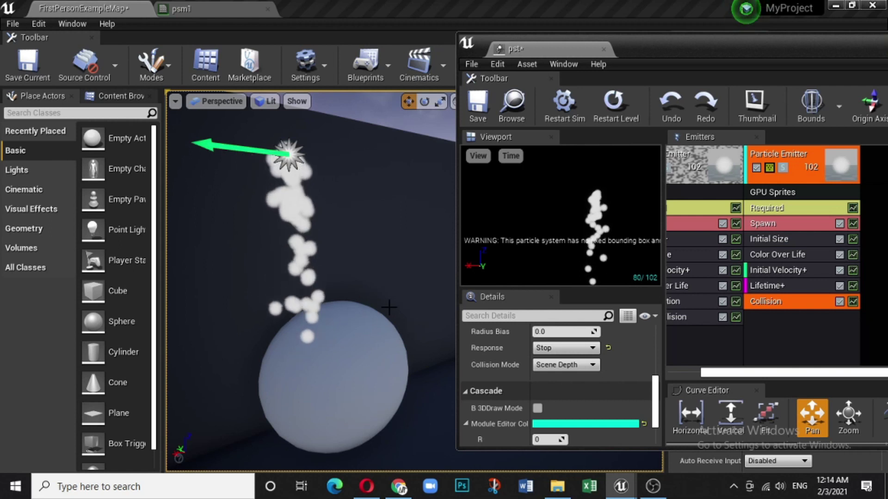
click(573, 351)
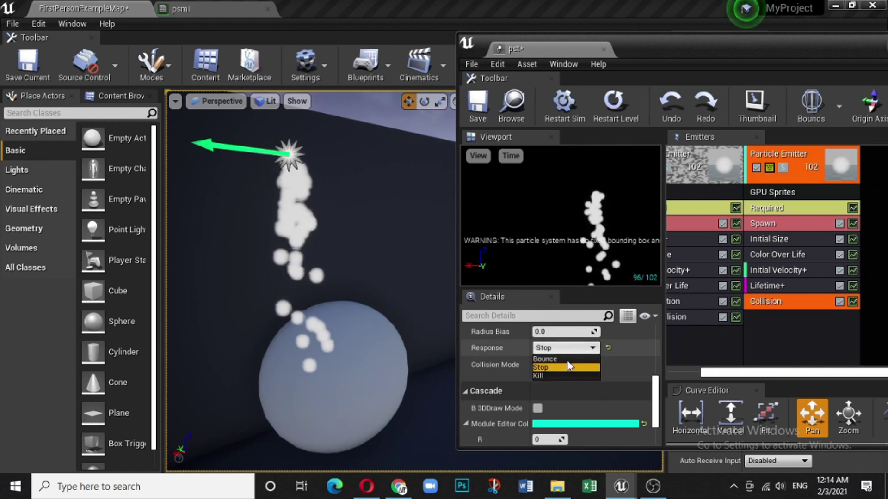
click(567, 359)
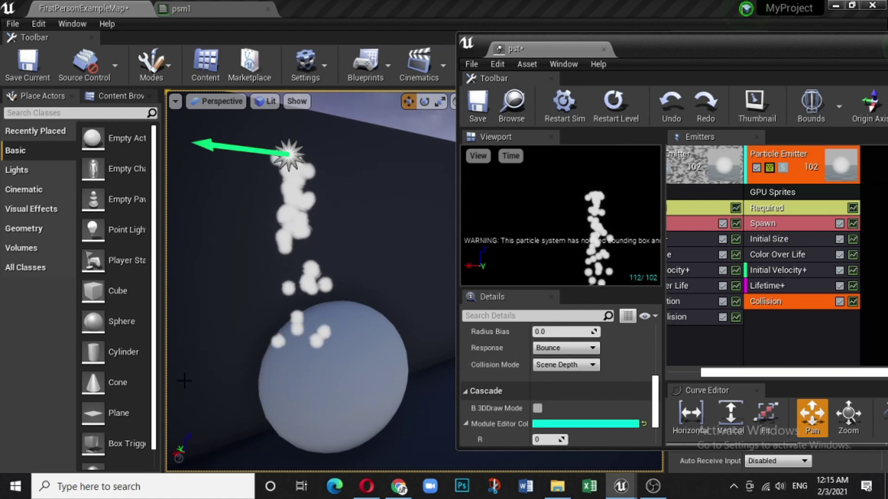
drag(664, 352, 573, 352)
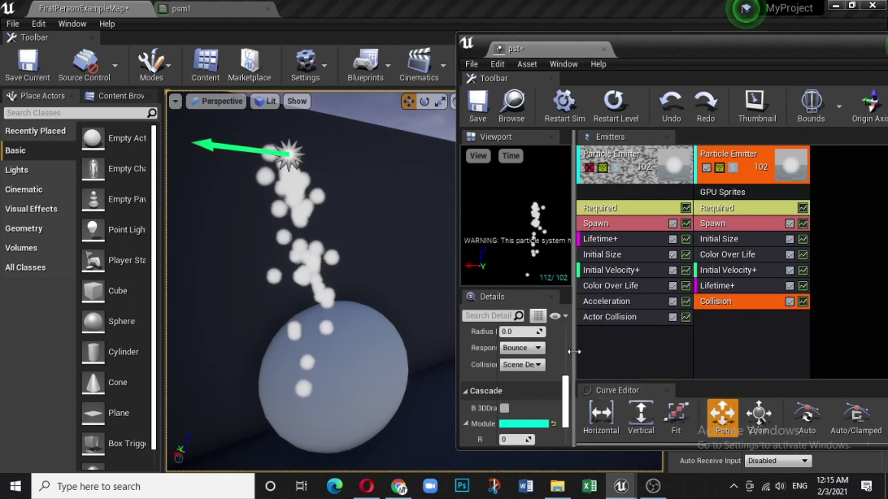